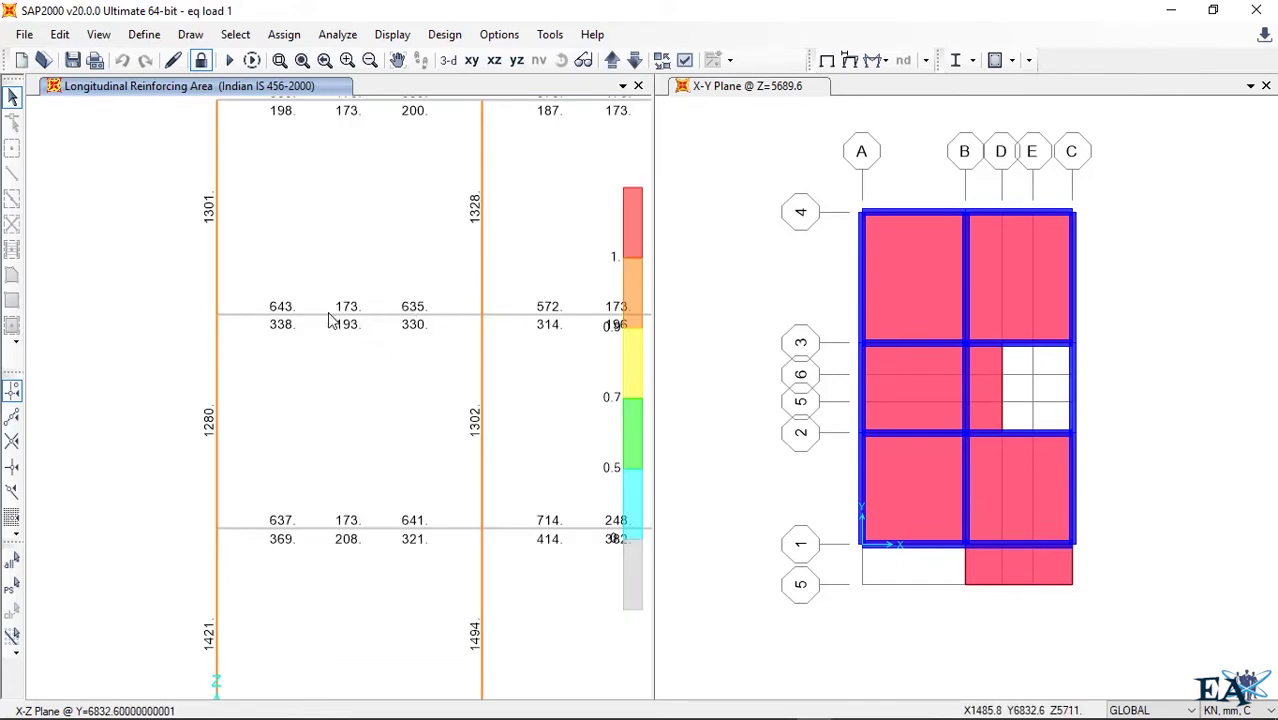
- Switch to Excel and undo the earlier edits back to the bar table with Bar, Nos, Area, Total Area and Final Area columns
{"action": "middle_click_drag", "start_coordinate": [288, 317], "coordinate": [257, 317]}
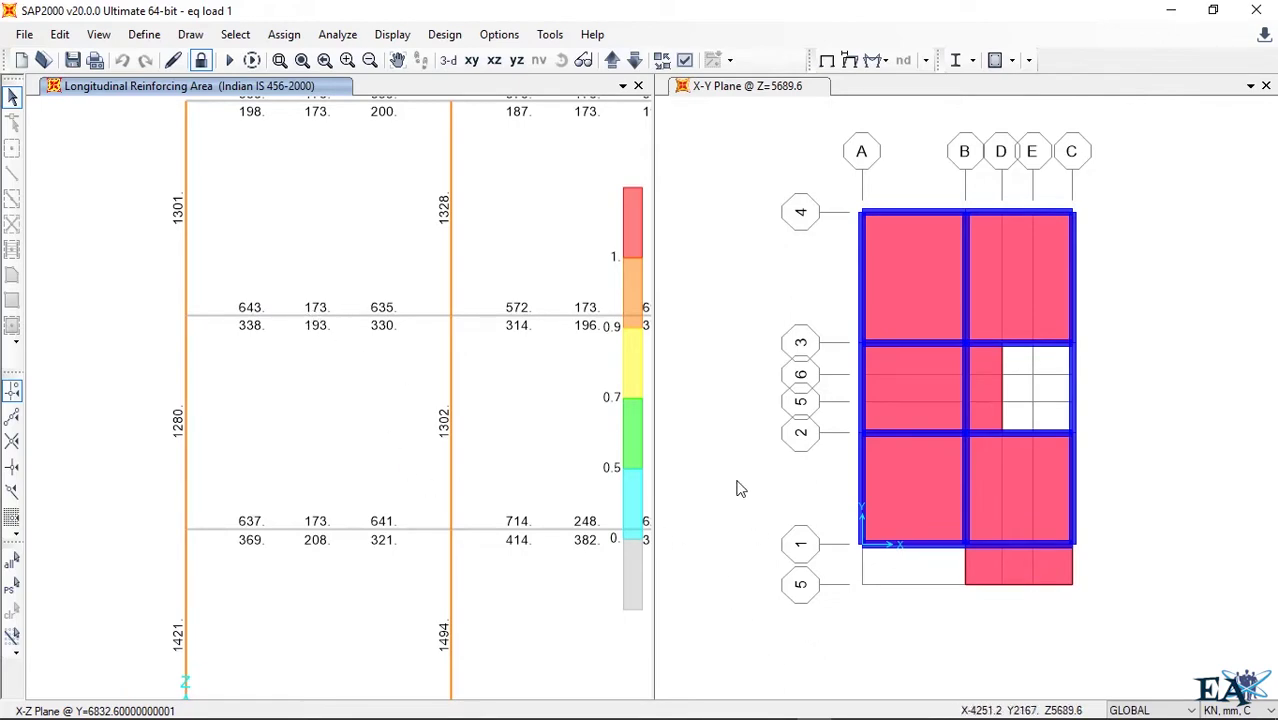
{"action": "left_click", "coordinate": [745, 710]}
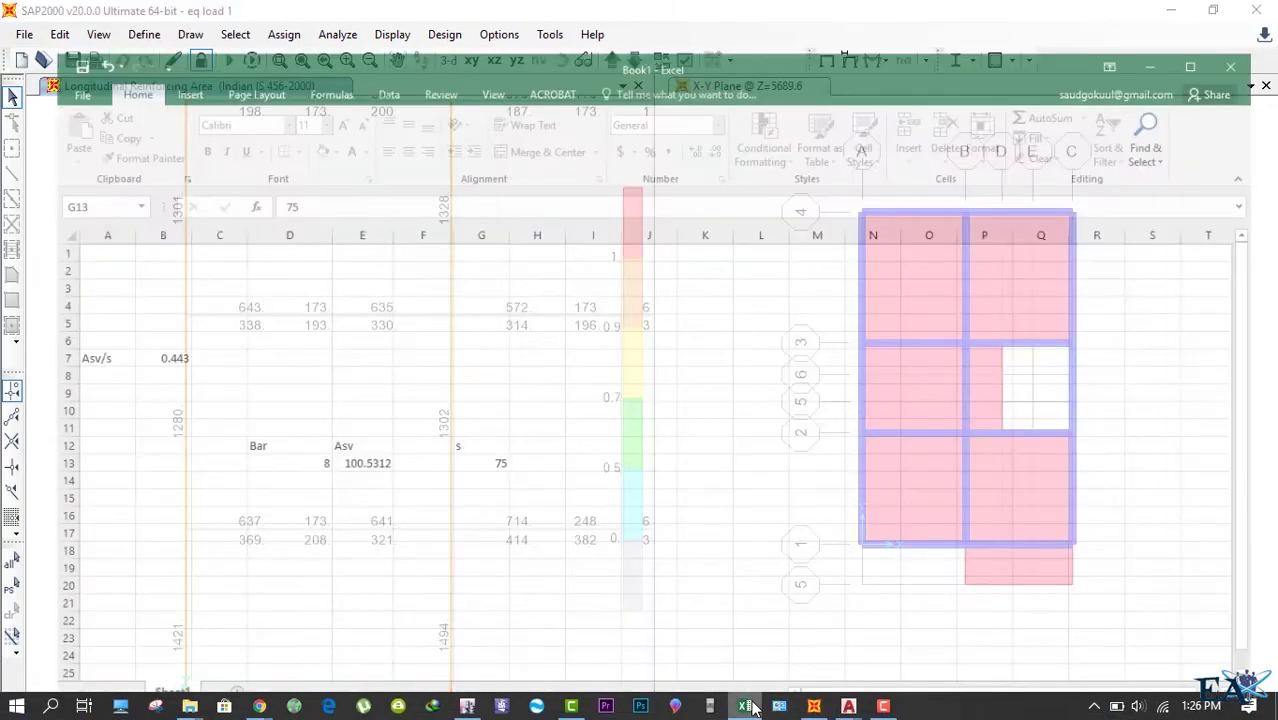
{"action": "left_click_drag", "start_coordinate": [23, 328], "coordinate": [453, 460]}
{"action": "key", "text": "Delete"}
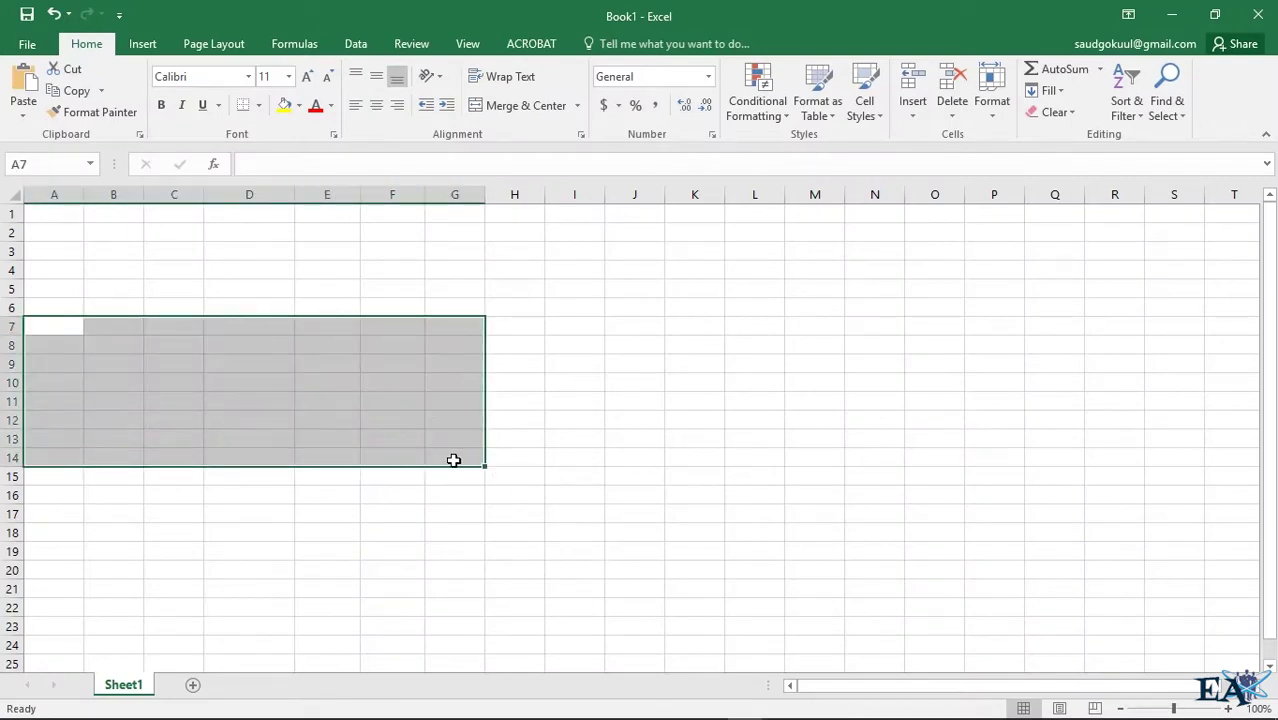
{"action": "key", "text": "ctrl+z"}
{"action": "key", "text": "ctrl+z"}
{"action": "key", "text": "ctrl+z"}
{"action": "key", "text": "ctrl+z"}
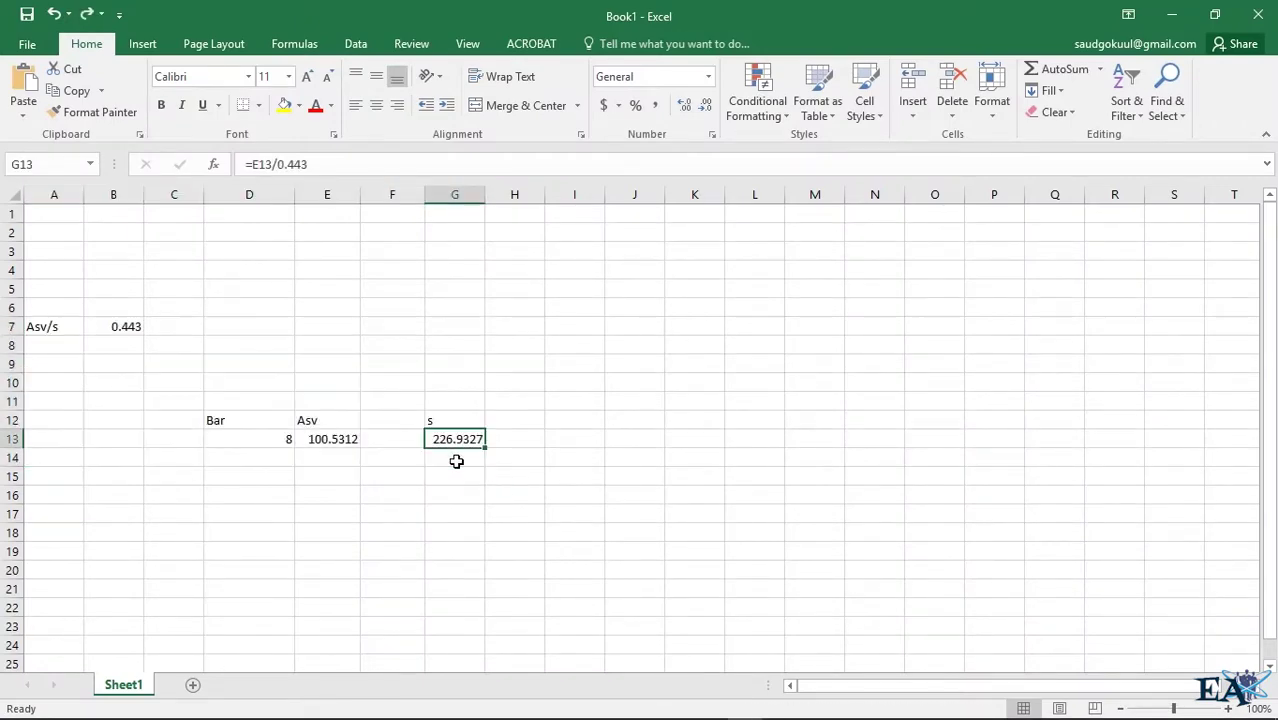
{"action": "key", "text": "ctrl+z"}
{"action": "key", "text": "ctrl+z"}
{"action": "key", "text": "ctrl+z"}
{"action": "key", "text": "ctrl+z"}
{"action": "key", "text": "ctrl+z"}
{"action": "key", "text": "ctrl+z"}
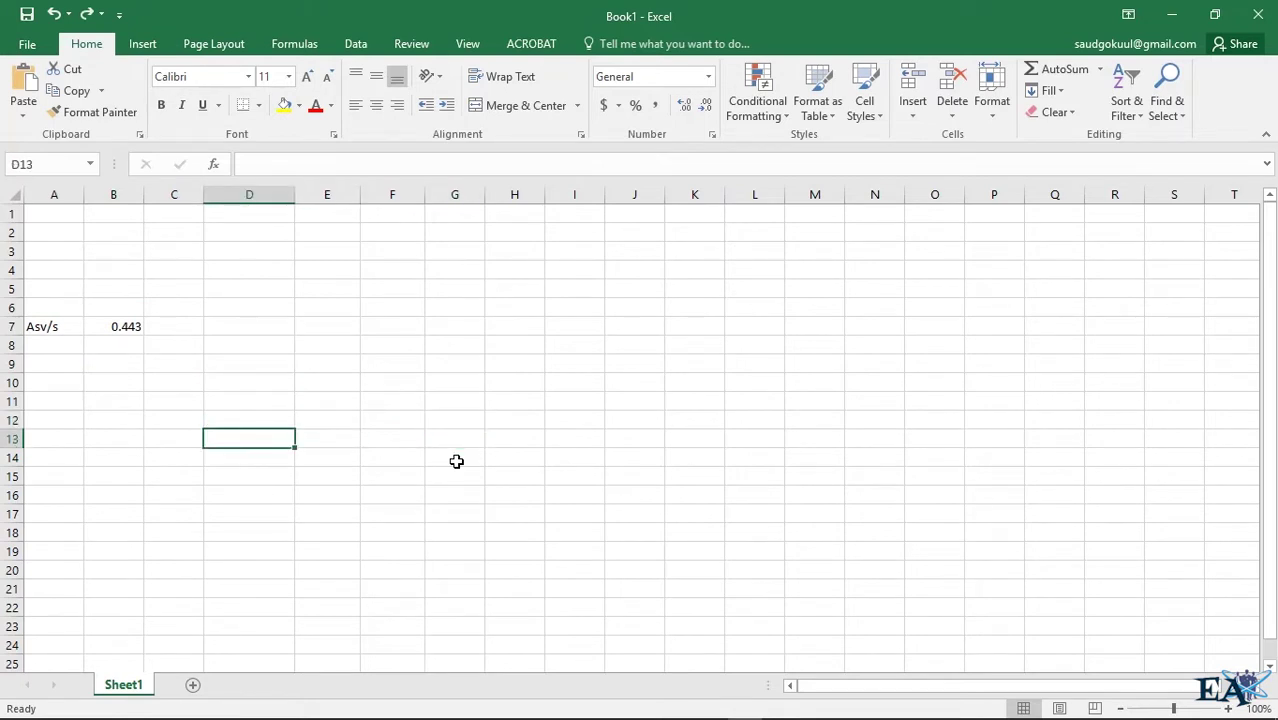
{"action": "key", "text": "ctrl+z"}
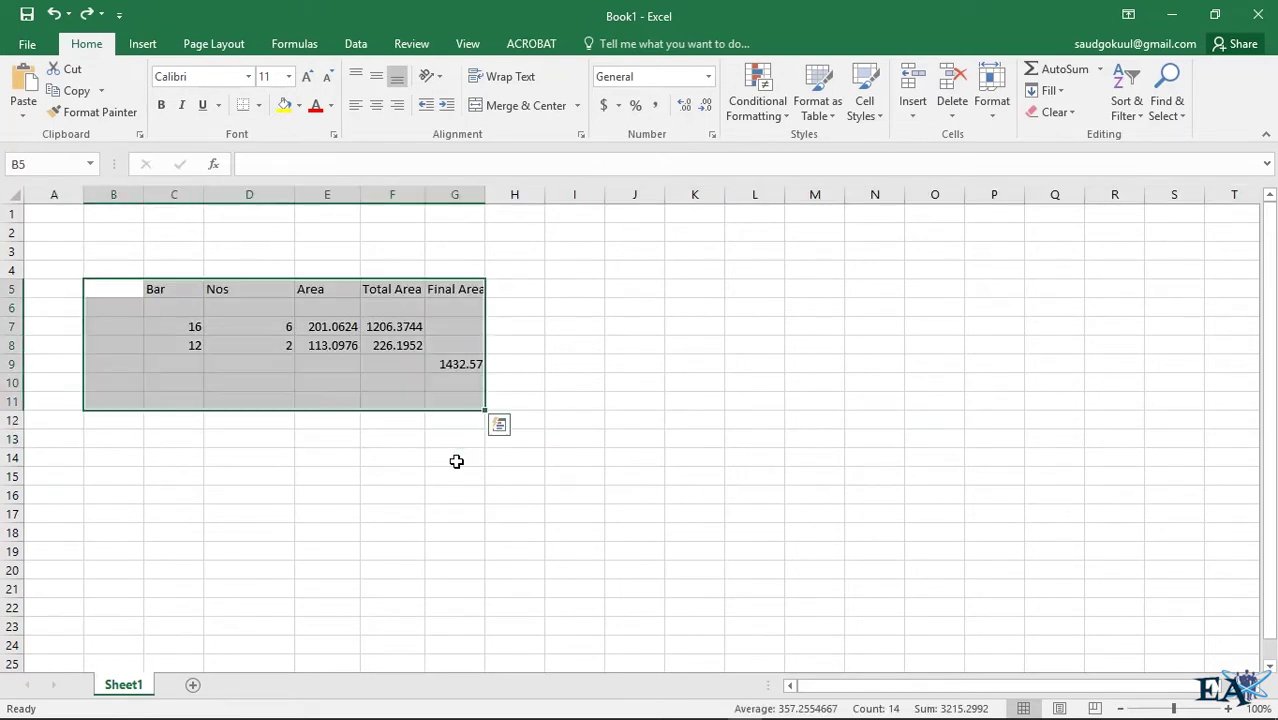
- Set the number of bars to 2 in the 16 mm row and 0 in the 12 mm row
{"action": "left_click", "coordinate": [234, 345]}
{"action": "left_click", "coordinate": [195, 340]}
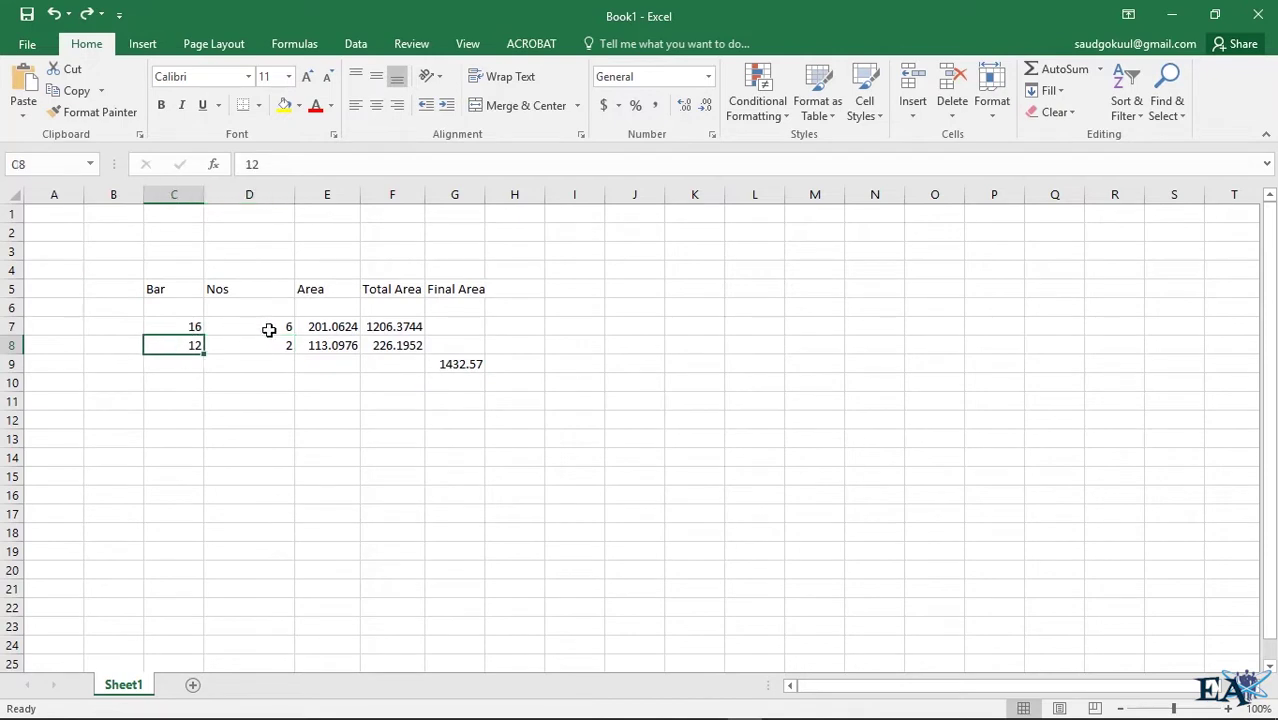
{"action": "left_click", "coordinate": [269, 328]}
{"action": "type", "text": "2"}
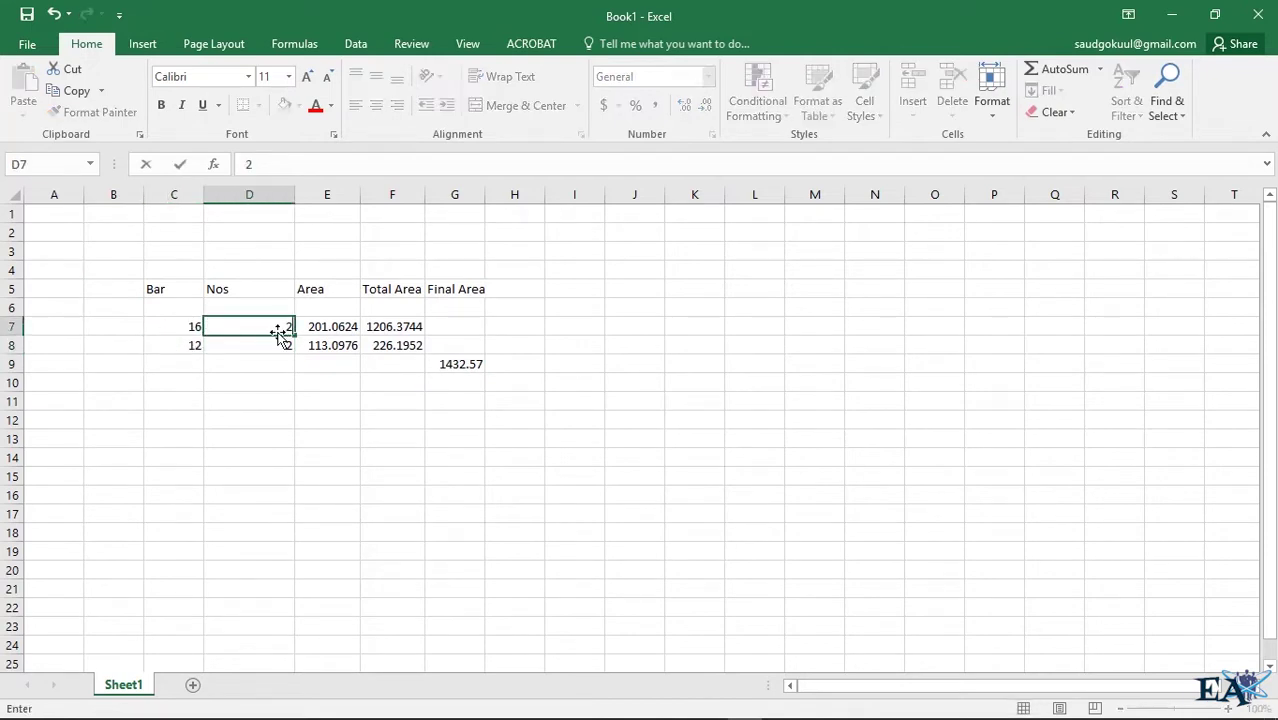
{"action": "key", "text": "Tab"}
{"action": "left_click", "coordinate": [285, 347]}
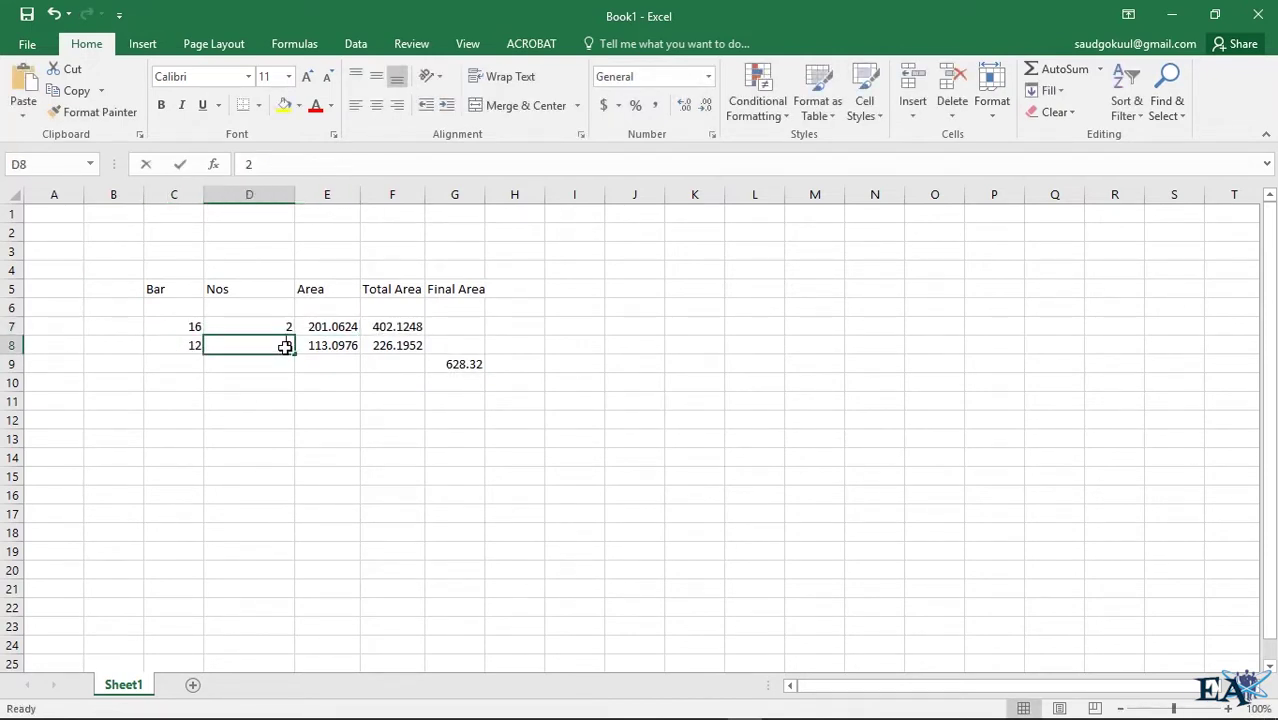
{"action": "key", "text": "Tab"}
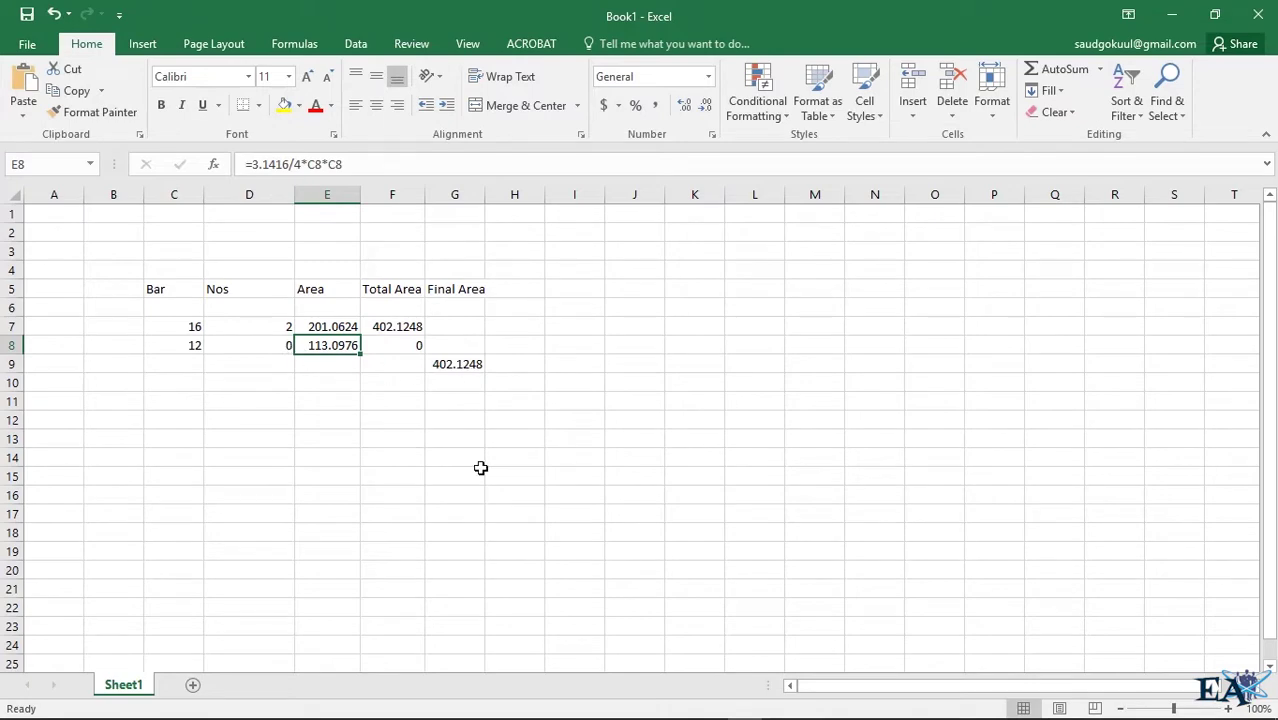
- Check the beam's required midspan steel in SAP2000 and set the first row's bar diameter to 12 in the Excel table
{"action": "mouse_move", "coordinate": [716, 708]}
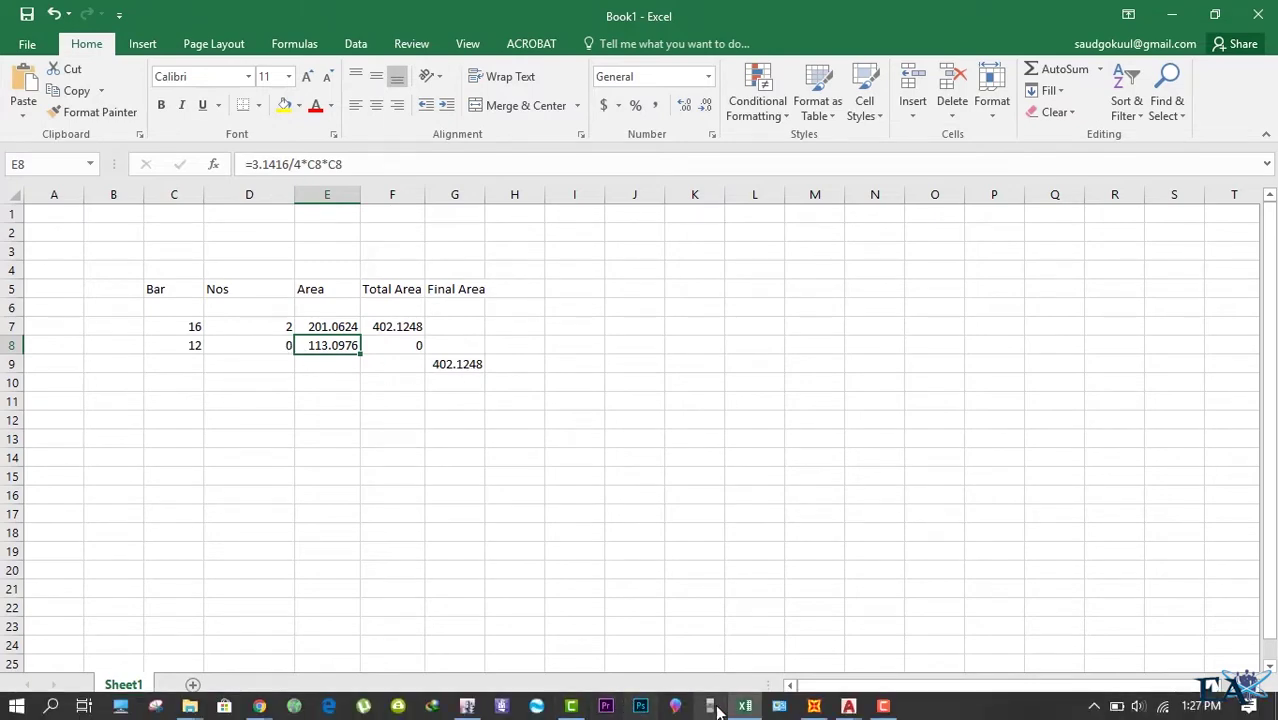
{"action": "left_click", "coordinate": [814, 706]}
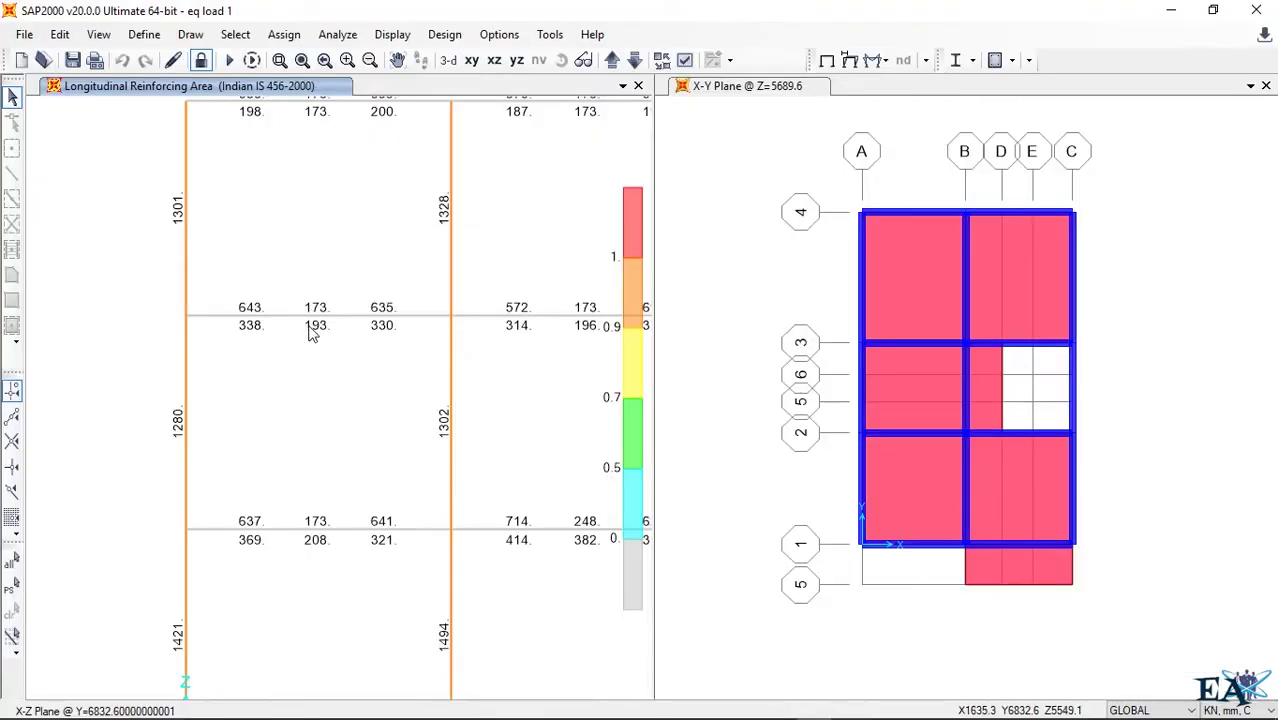
{"action": "mouse_move", "coordinate": [786, 712]}
{"action": "left_click", "coordinate": [748, 707]}
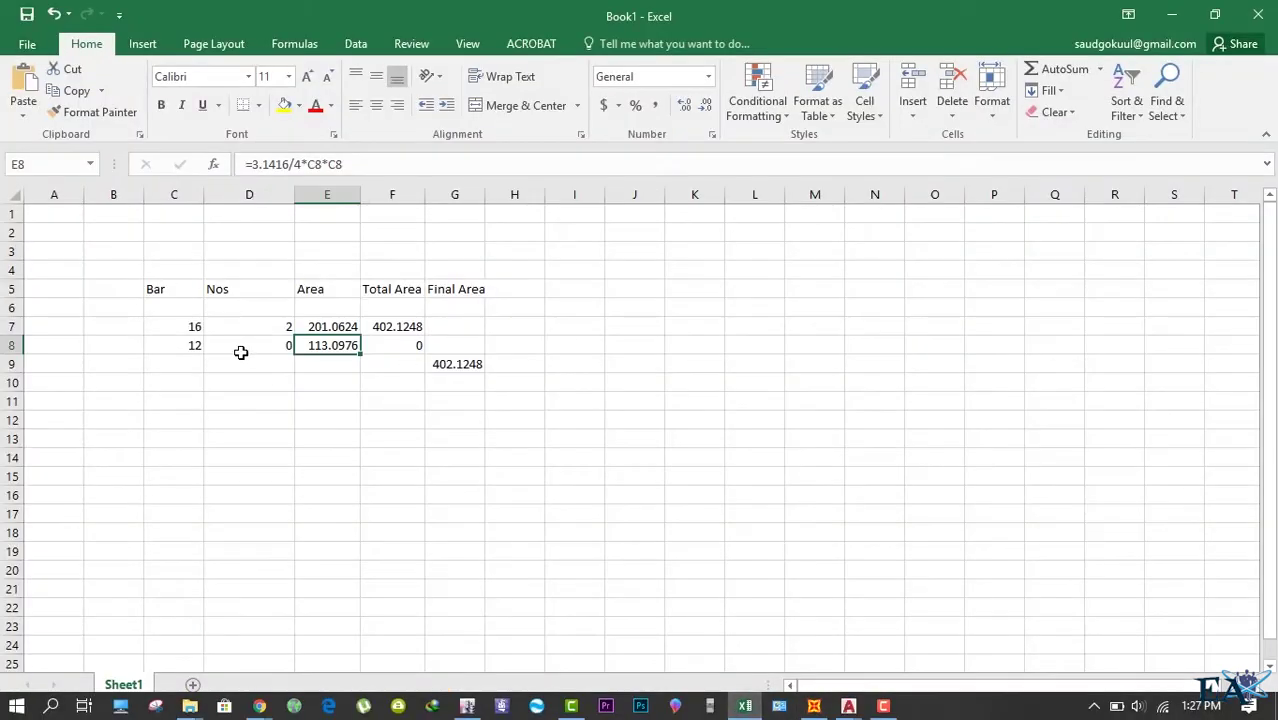
{"action": "left_click", "coordinate": [200, 329]}
{"action": "type", "text": "12"}
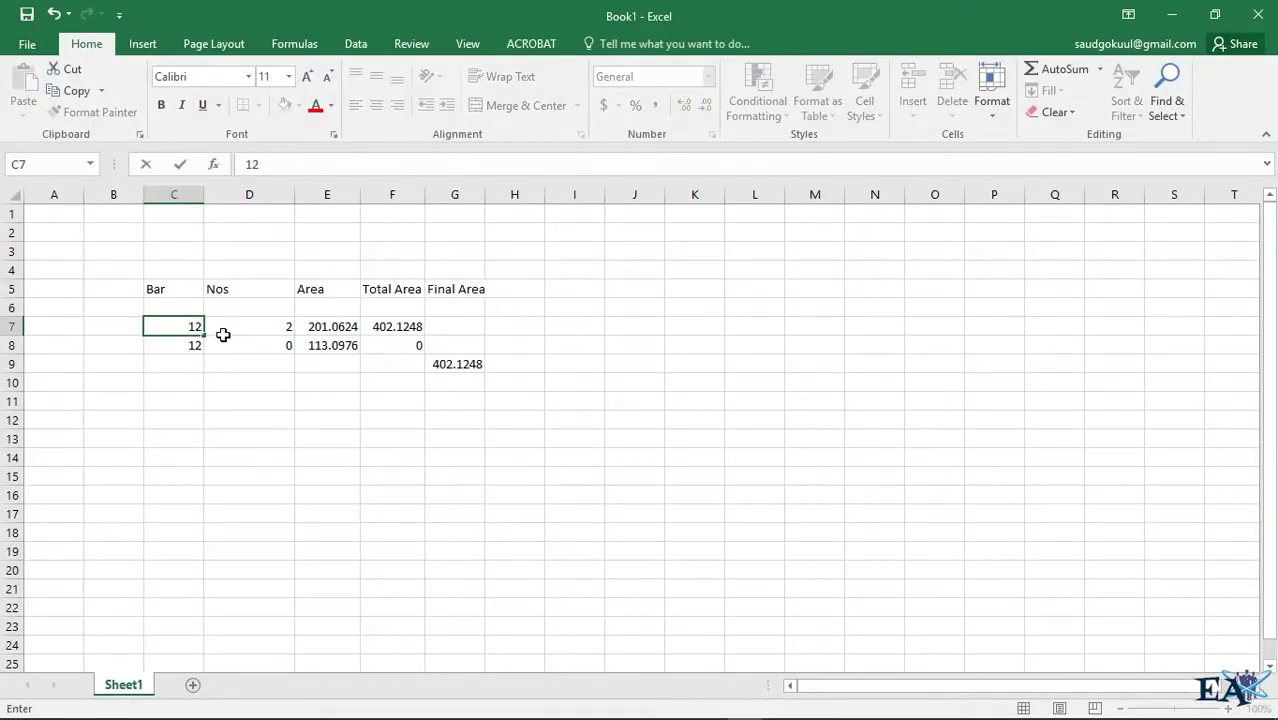
{"action": "left_click", "coordinate": [223, 335]}
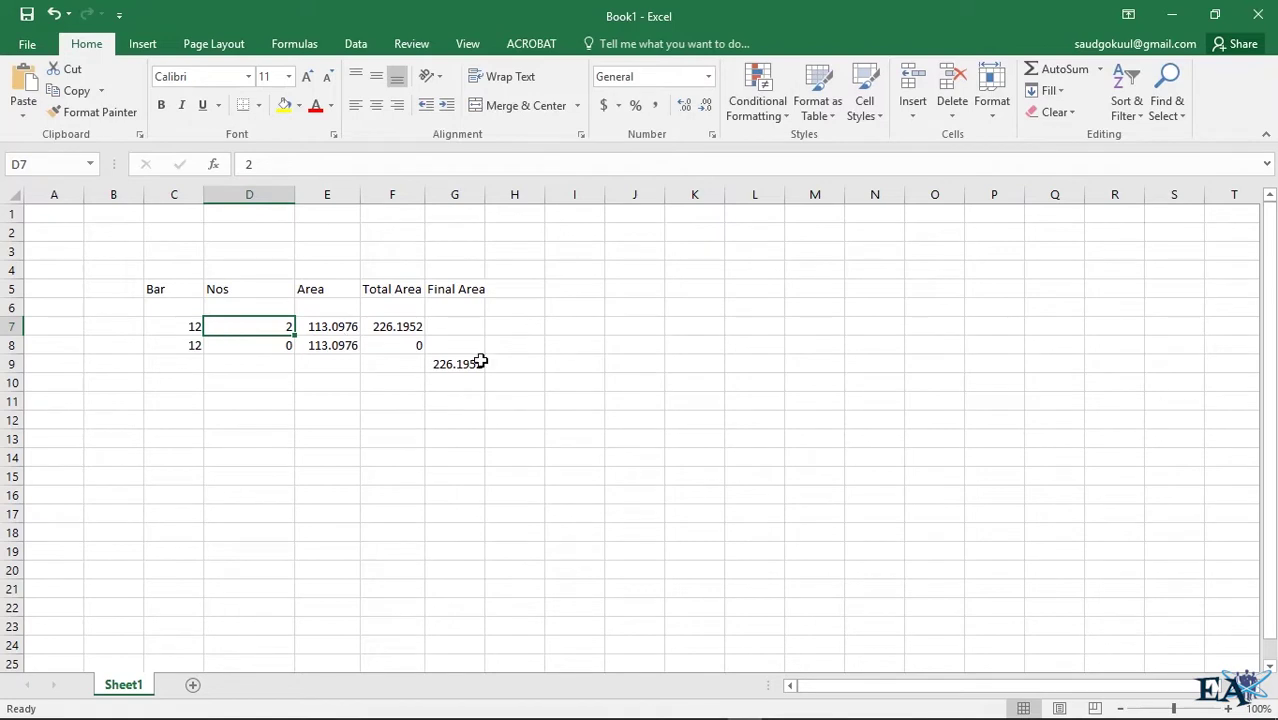
- Recheck the steel in SAP2000, record "At Mid" in K10 and "Provide 2-12 mm dia bars" in L10 in Excel, and fit column L's width
{"action": "left_click", "coordinate": [812, 707]}
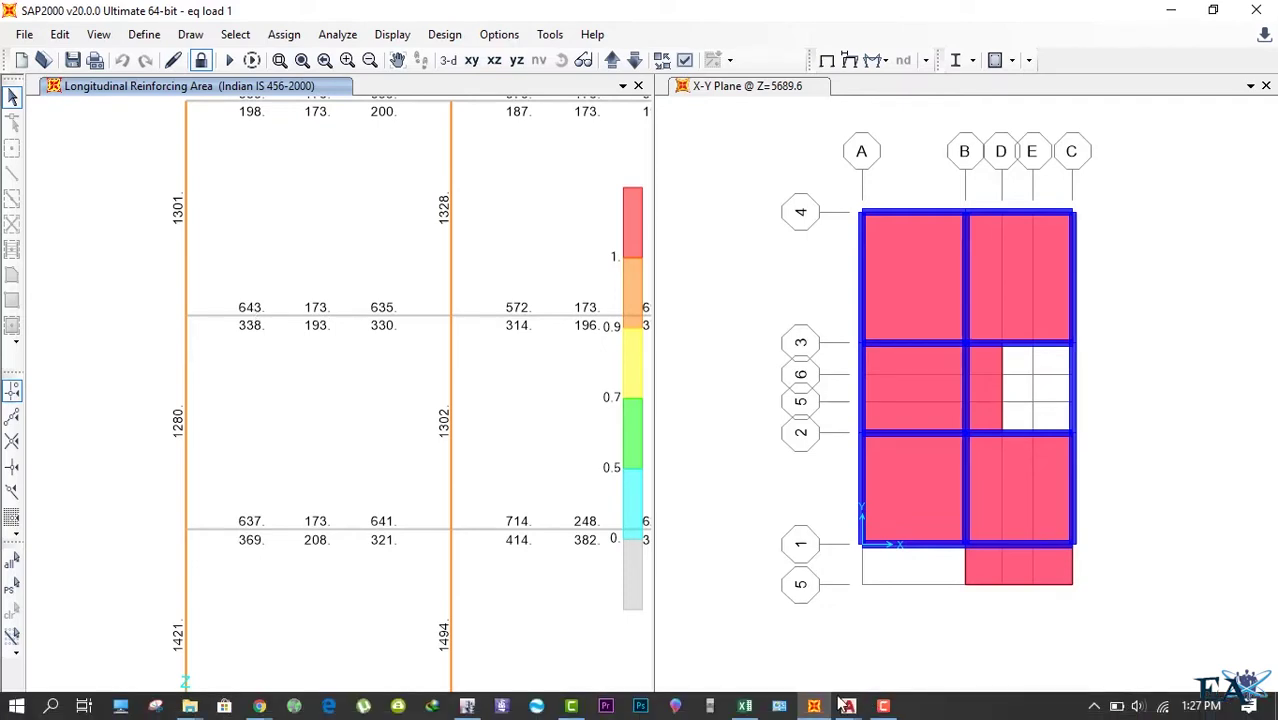
{"action": "mouse_move", "coordinate": [845, 707]}
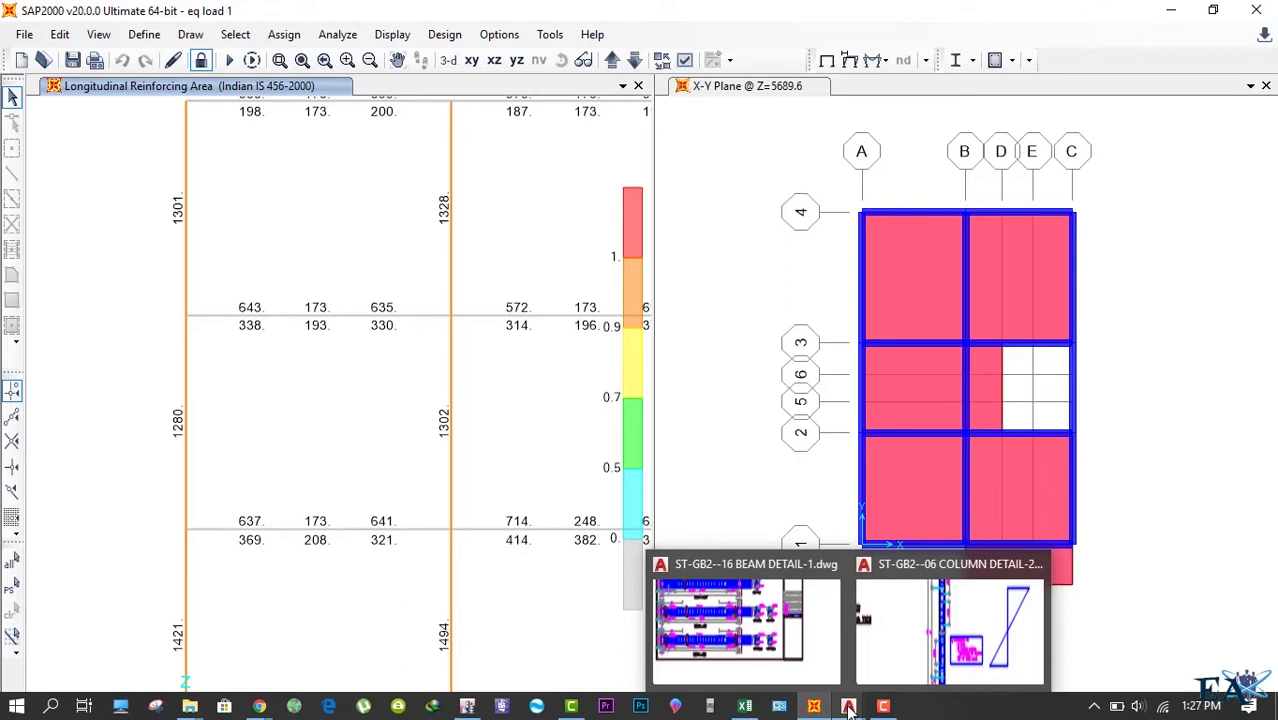
{"action": "left_click", "coordinate": [745, 707]}
{"action": "left_click", "coordinate": [720, 384]}
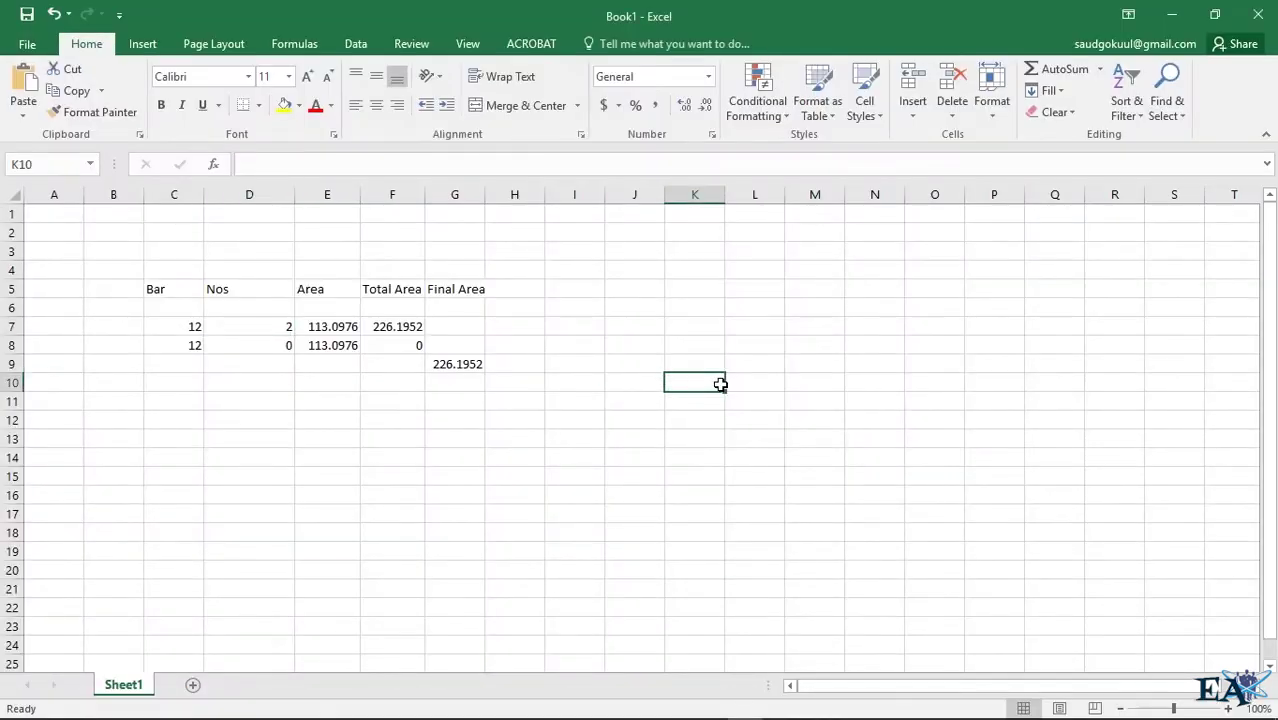
{"action": "type", "text": "At Mid"}
{"action": "key", "text": "Tab"}
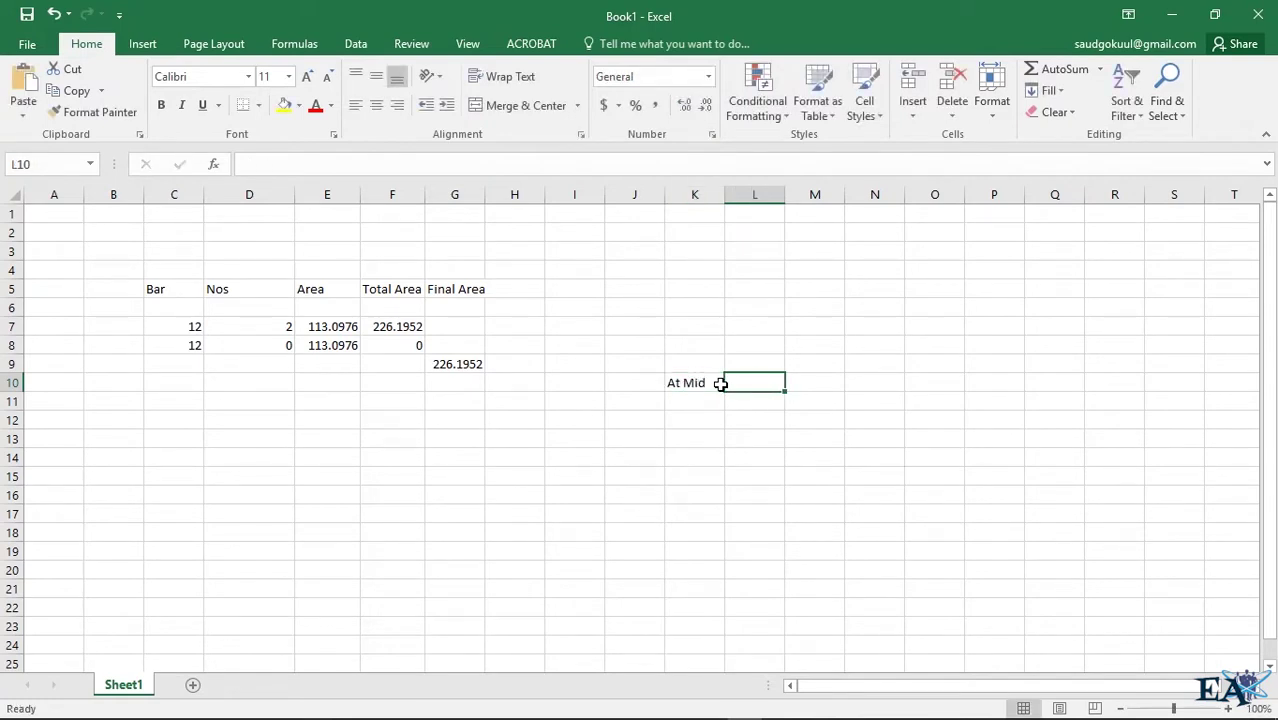
{"action": "type", "text": "Provide 2-12 mm dia bars"}
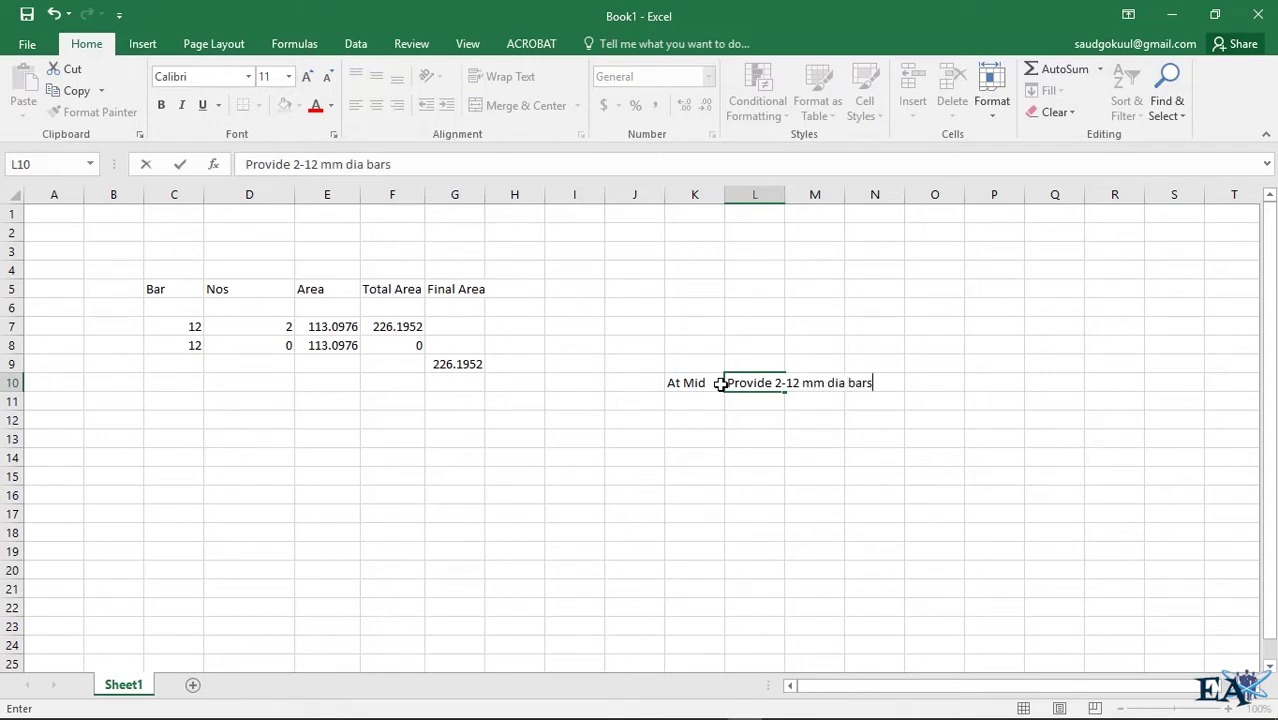
{"action": "key", "text": "Tab"}
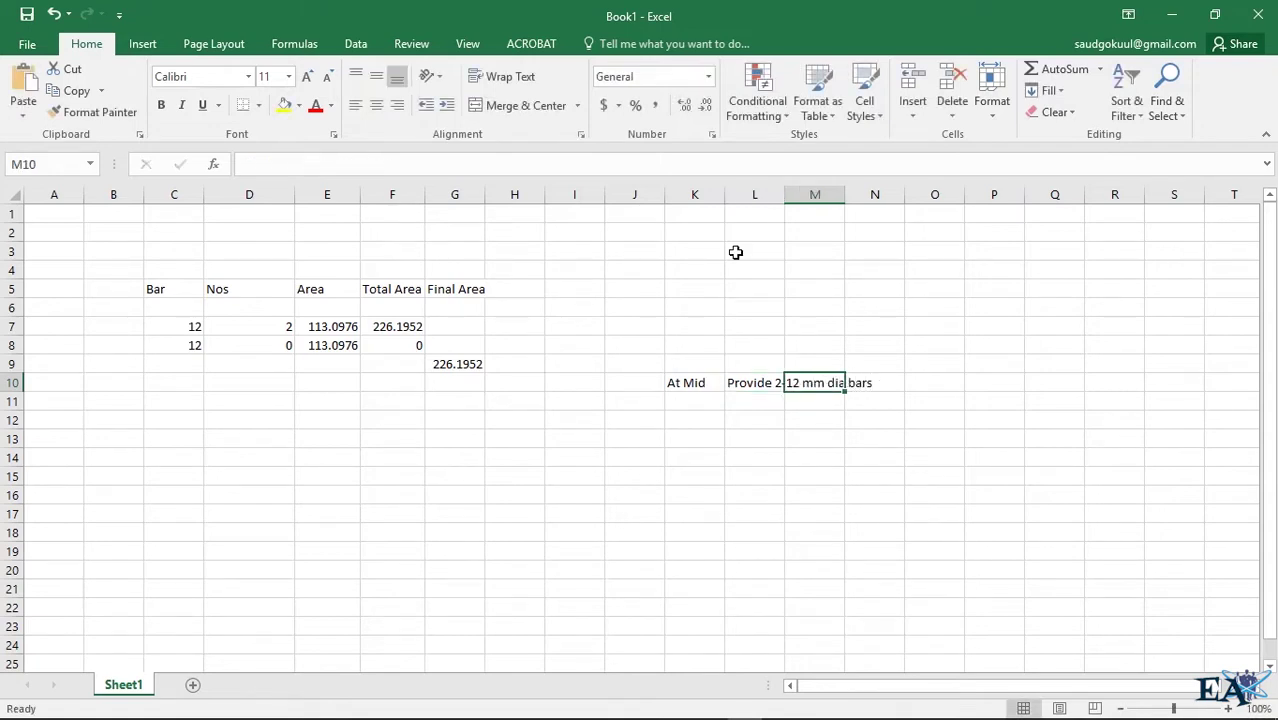
{"action": "double_click", "coordinate": [785, 194]}
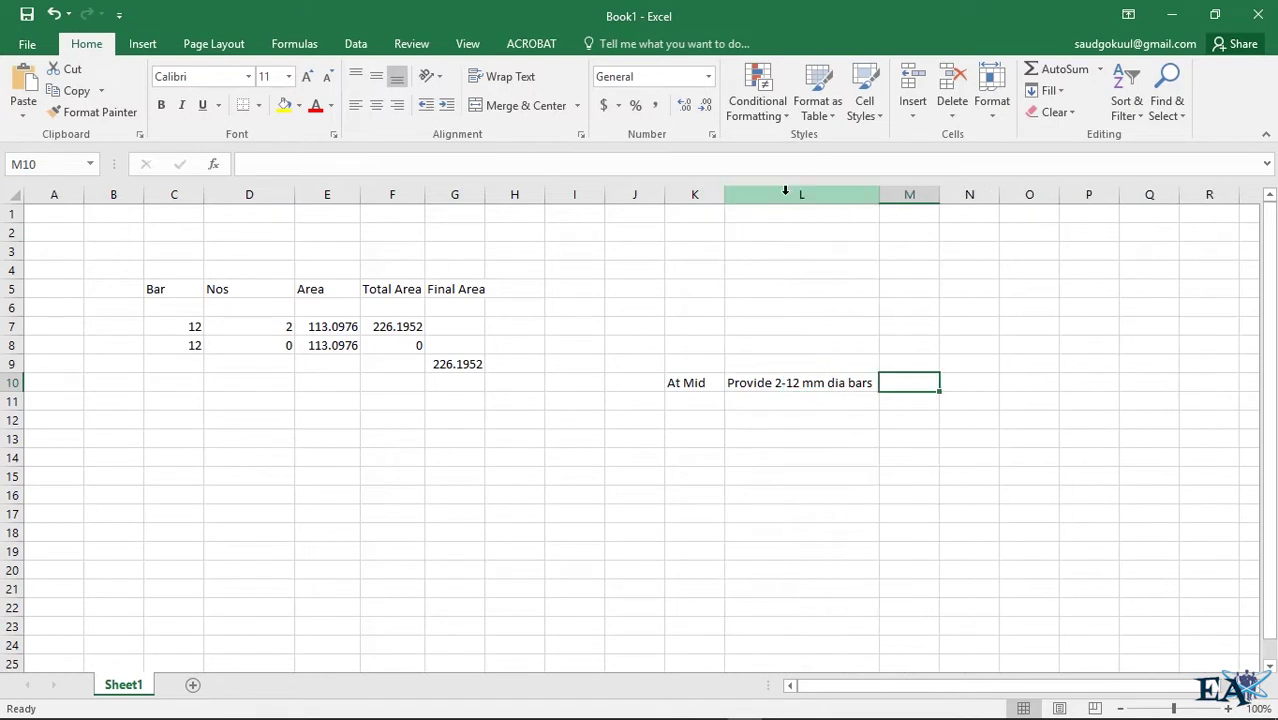
- Enter the label "At Left edge" in cell K11, below the midspan label
{"action": "left_click", "coordinate": [689, 380]}
{"action": "left_click", "coordinate": [687, 405]}
{"action": "type", "text": "A"}
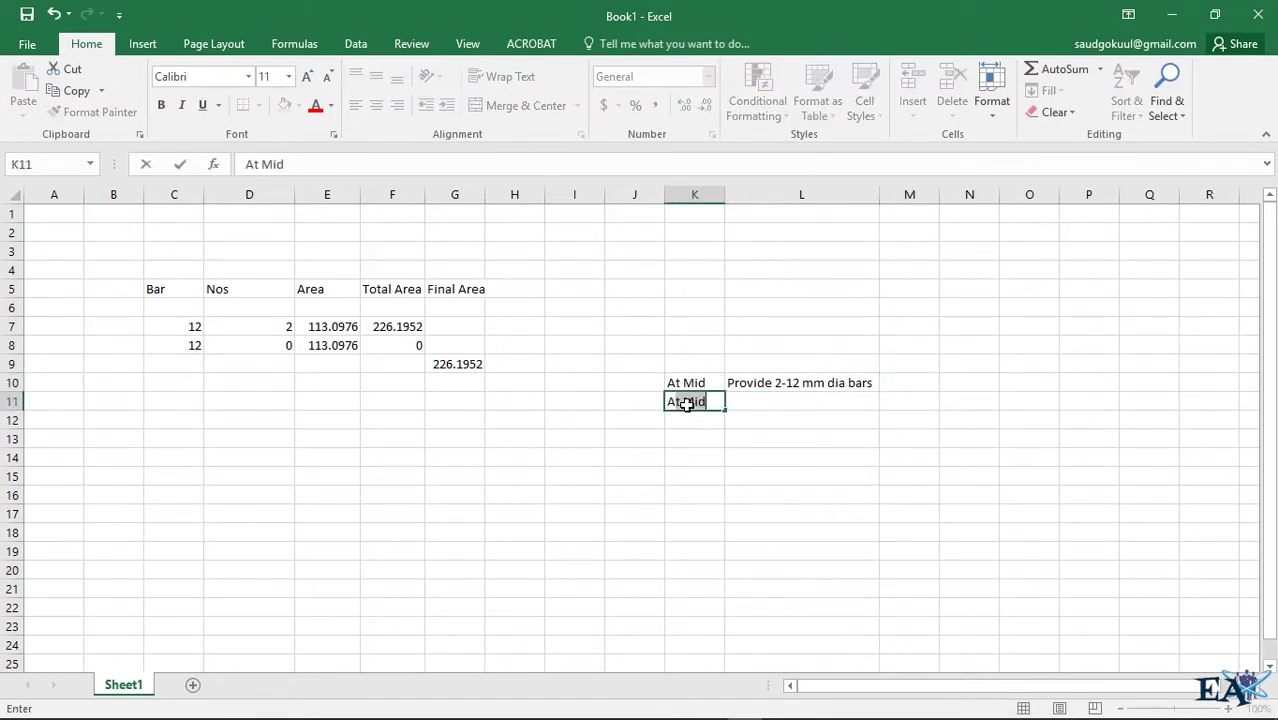
{"action": "type", "text": "t Left ed"}
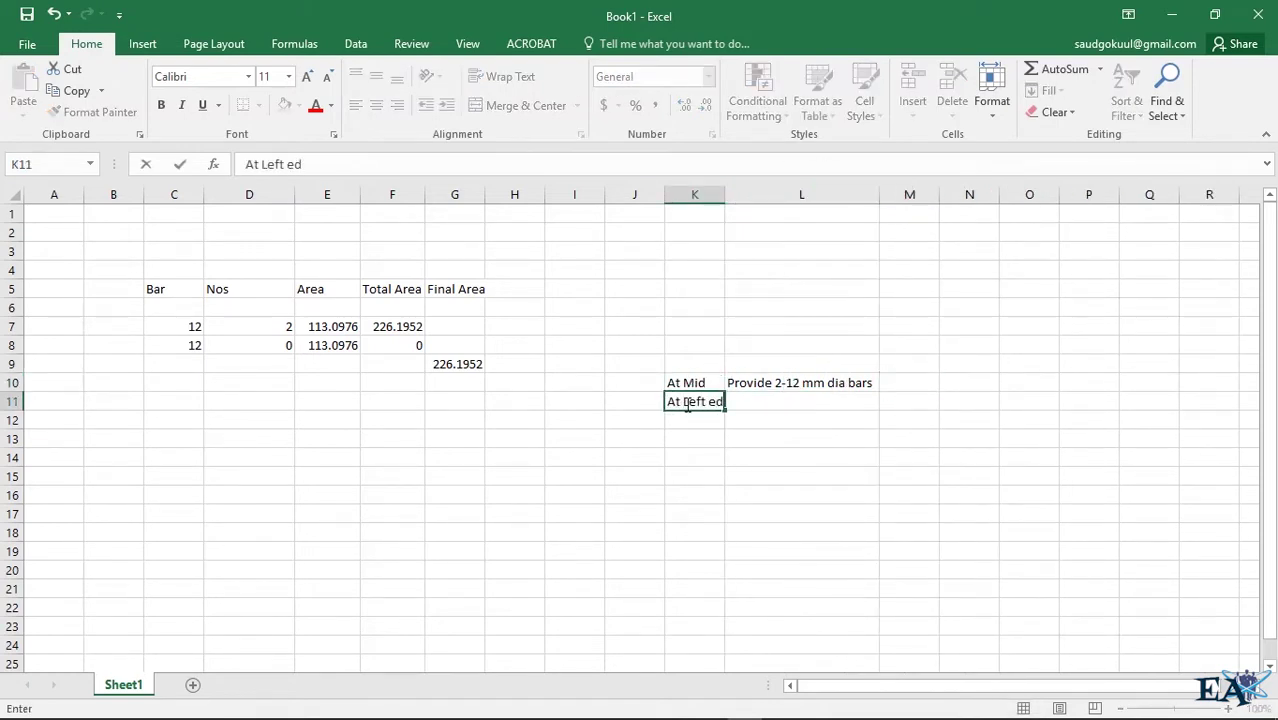
{"action": "type", "text": "ge"}
{"action": "left_click", "coordinate": [249, 326]}
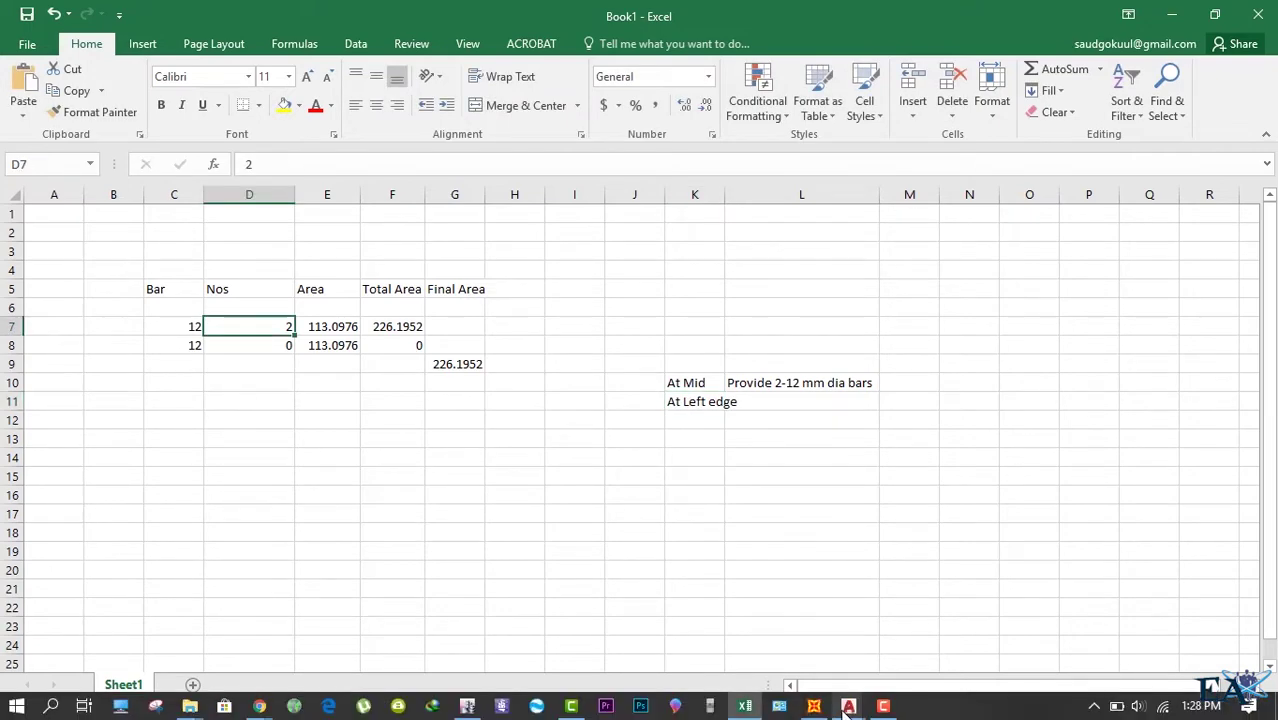
- Check the beam's left-edge steel area in SAP2000 and set the number of bars in D8 to 4 in Excel
{"action": "left_click", "coordinate": [816, 707]}
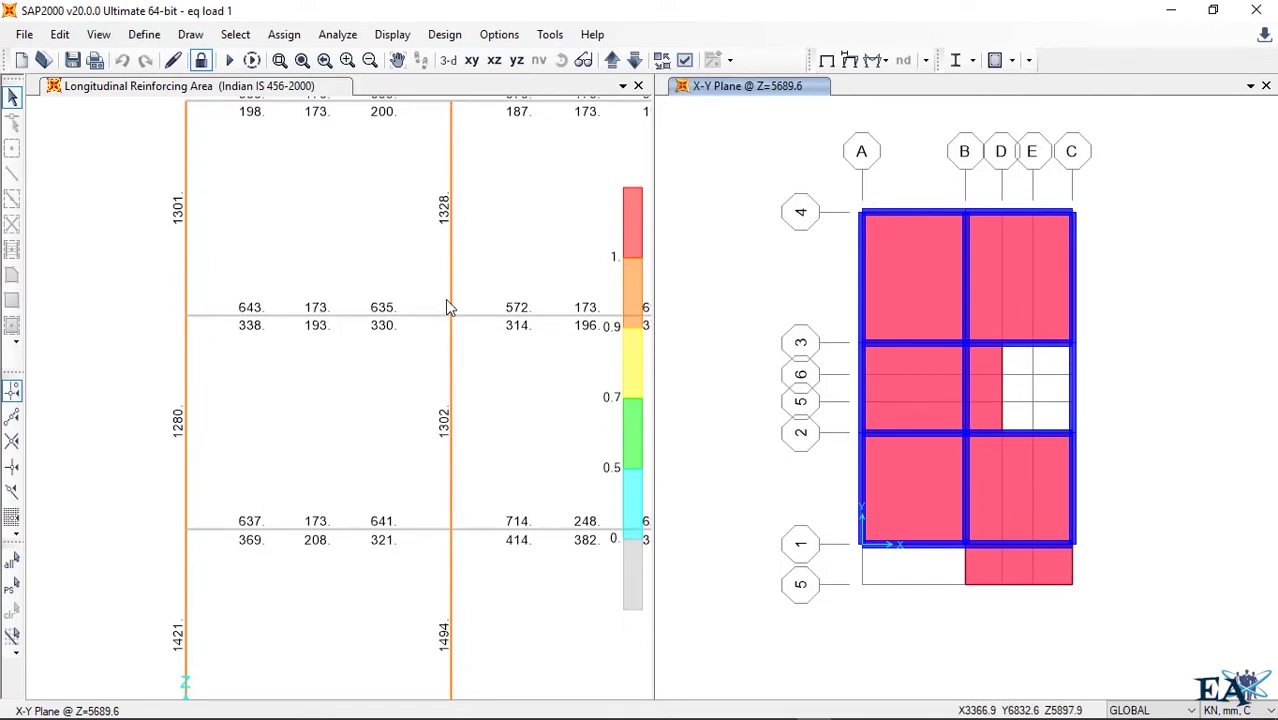
{"action": "left_click", "coordinate": [1172, 10]}
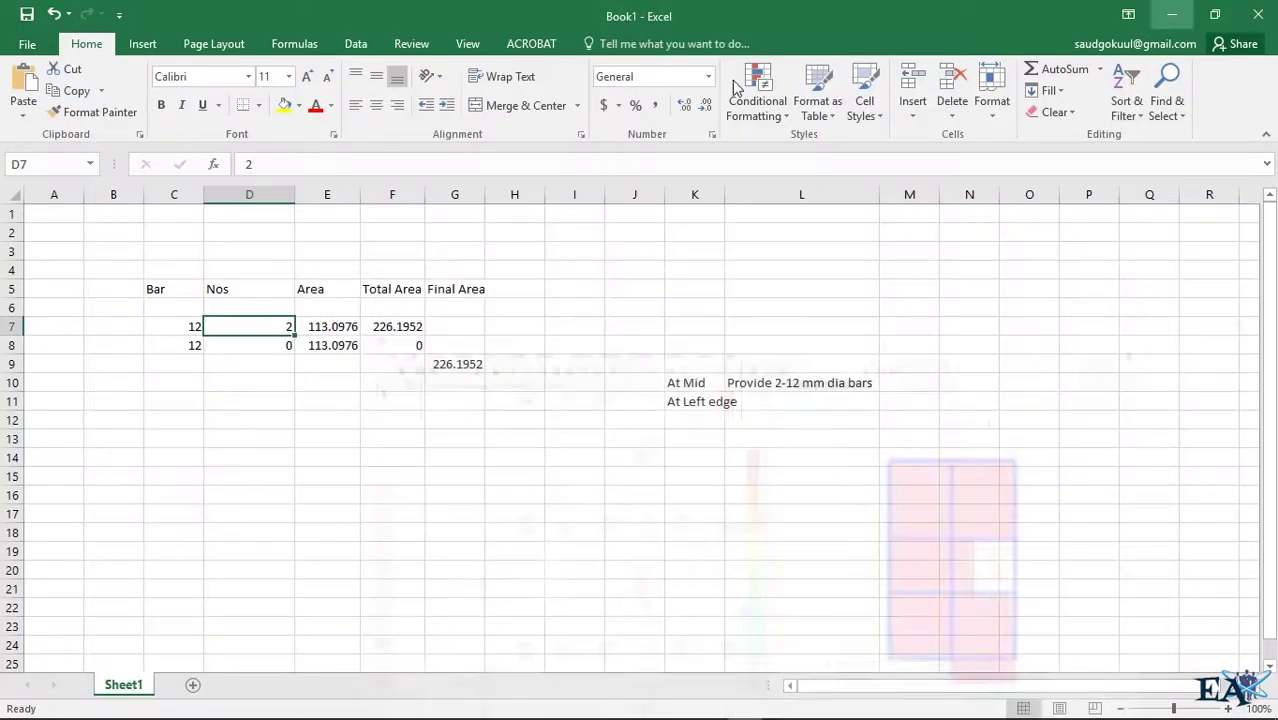
{"action": "left_click", "coordinate": [257, 349]}
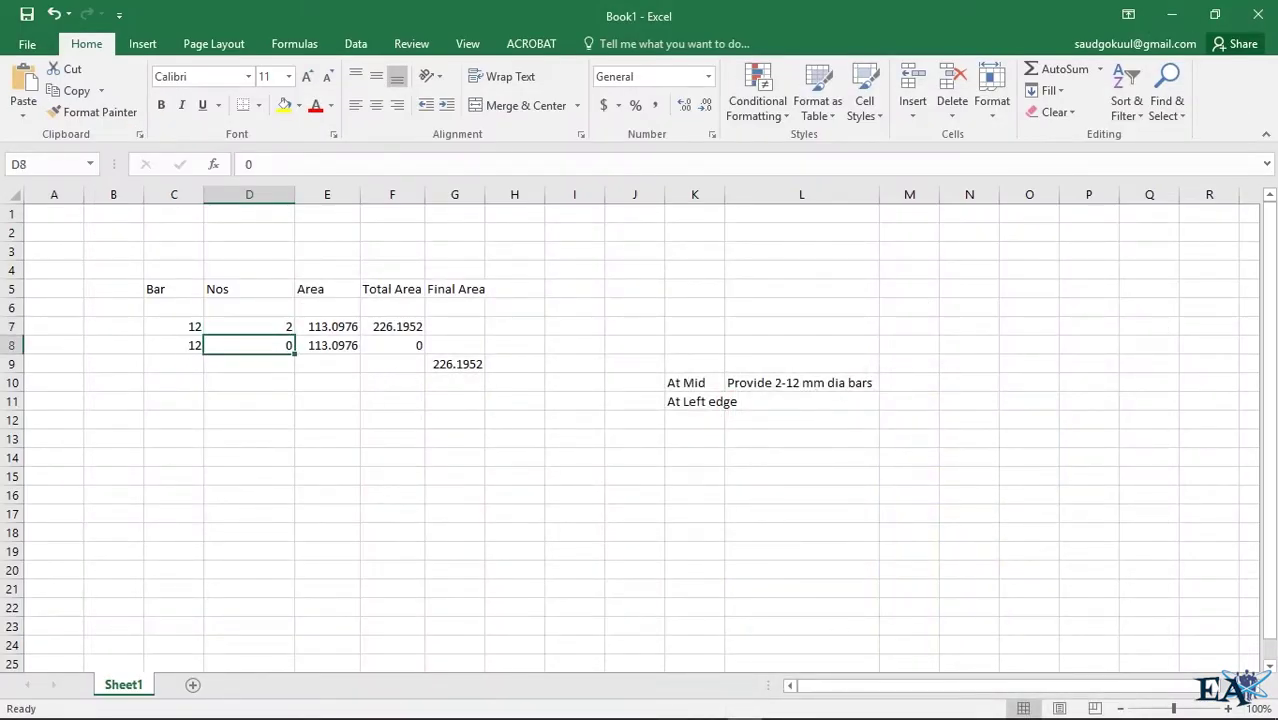
{"action": "left_click", "coordinate": [881, 707]}
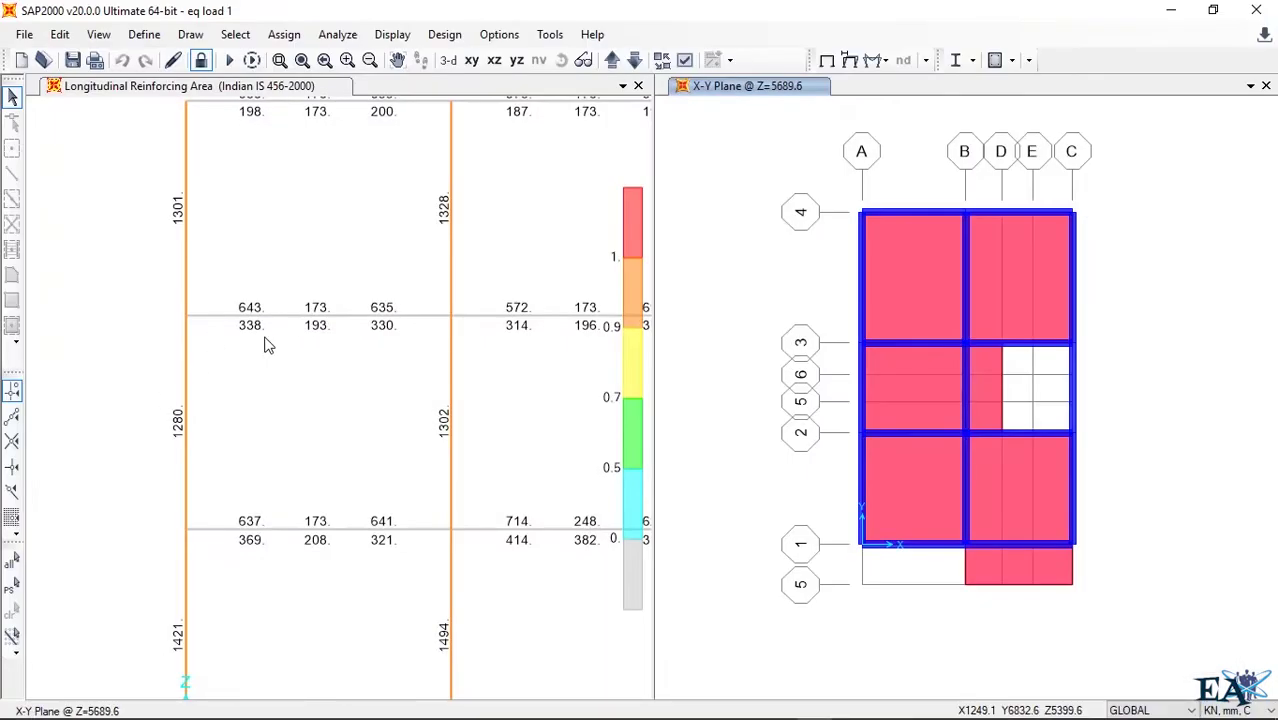
{"action": "left_click", "coordinate": [1172, 10]}
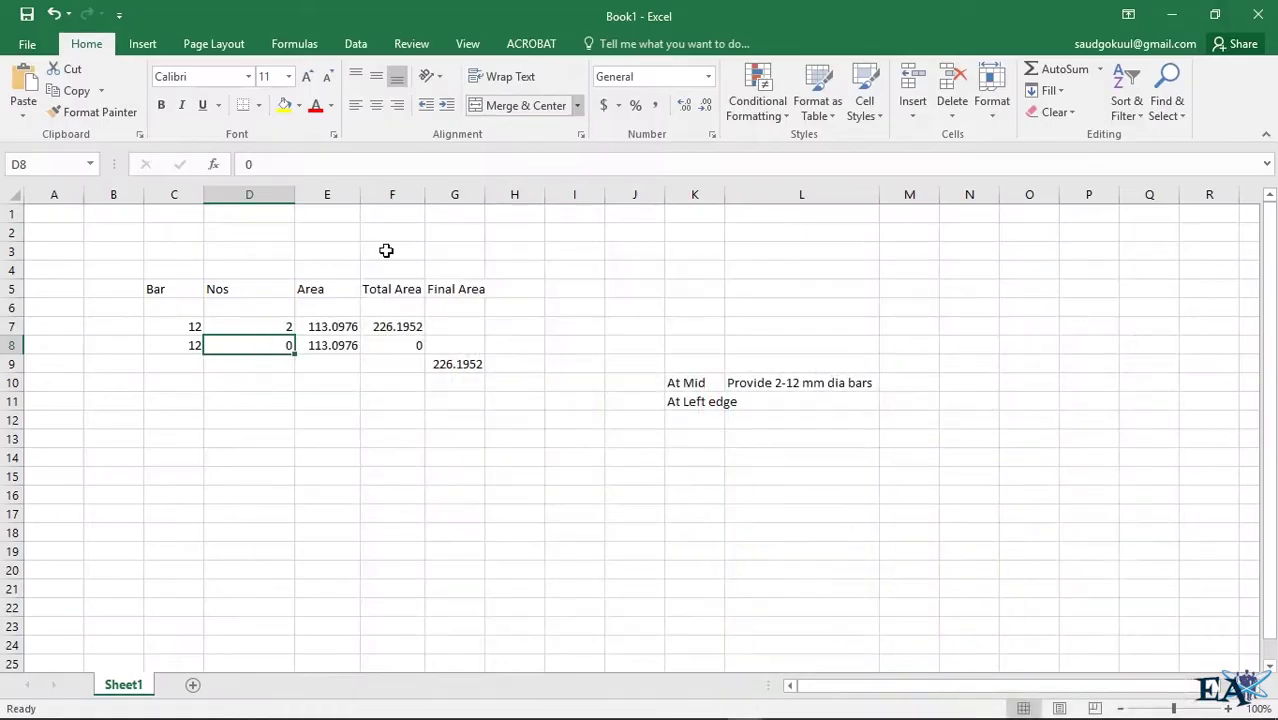
{"action": "left_click", "coordinate": [191, 347]}
{"action": "left_click", "coordinate": [253, 347]}
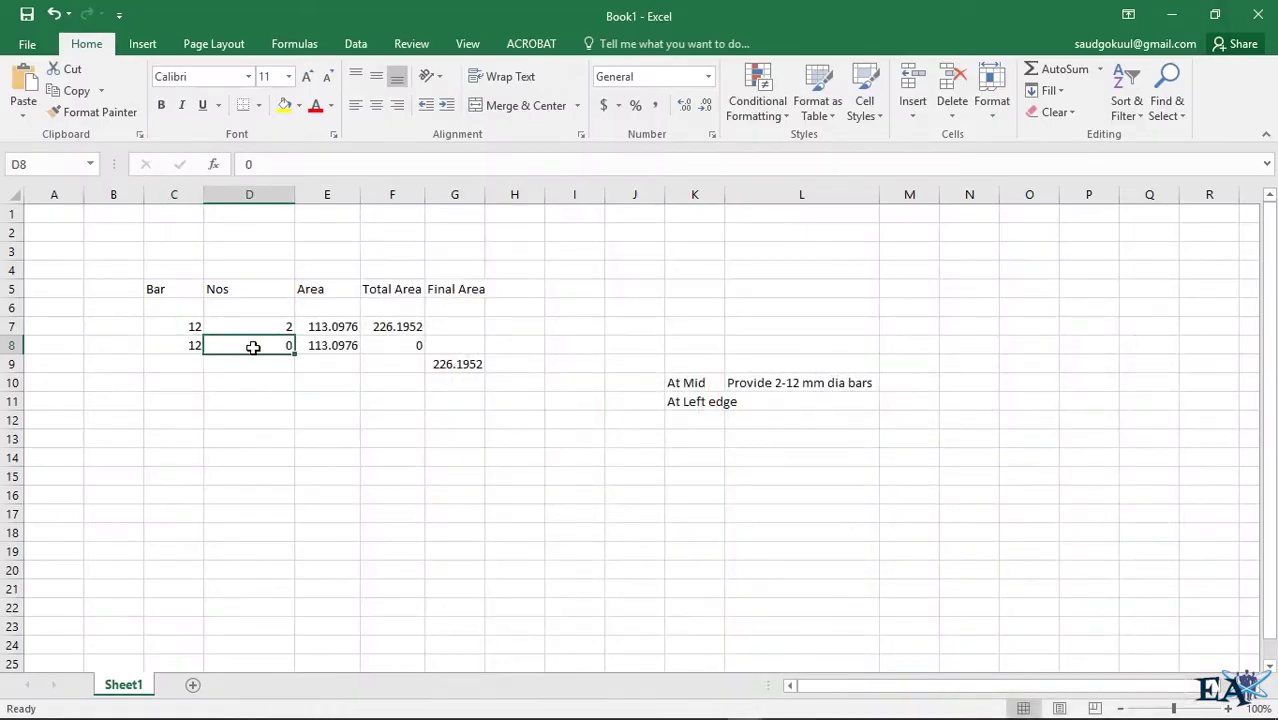
{"action": "type", "text": "4"}
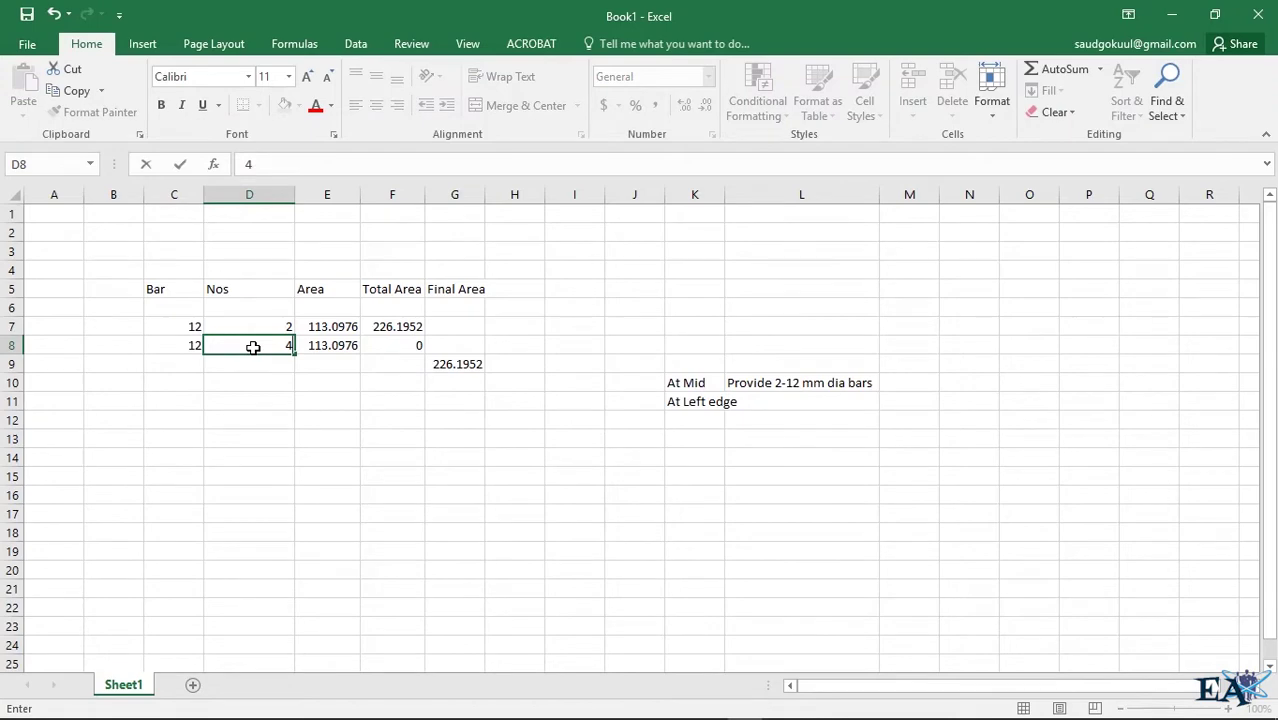
{"action": "key", "text": "Tab"}
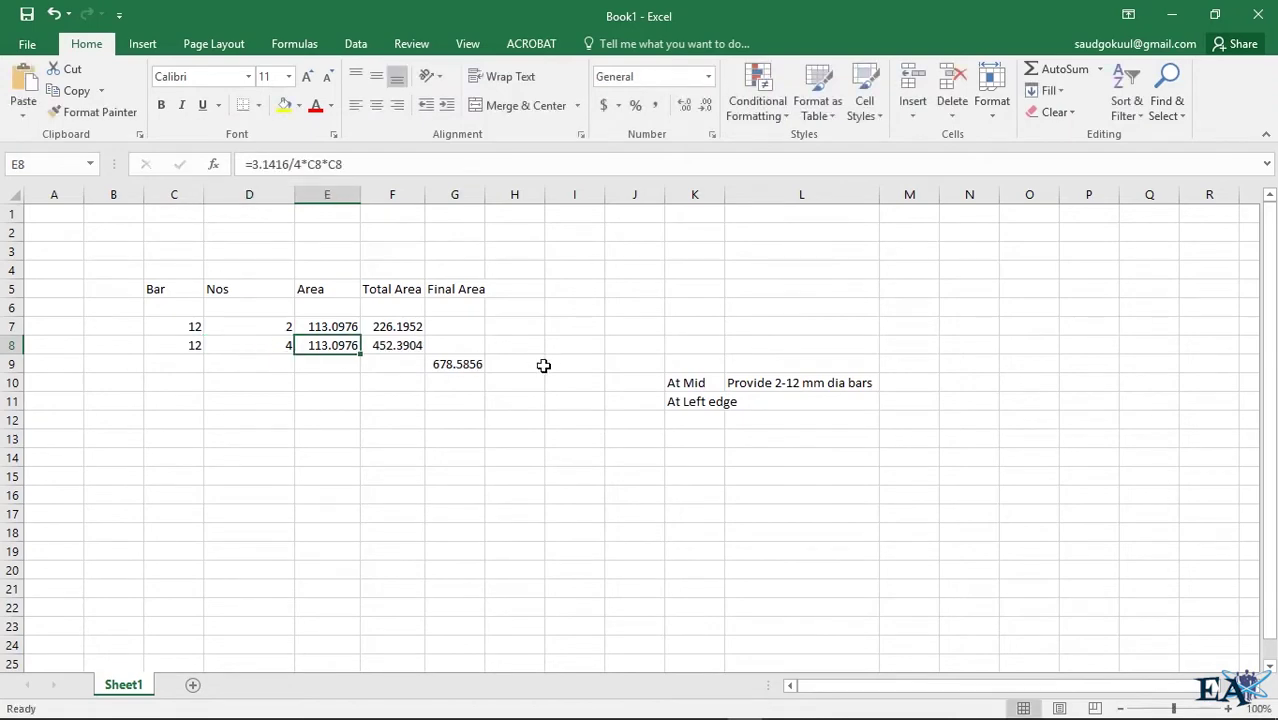
- Check the beam's left-edge steel in SAP2000, and in Excel set the second row's bar diameter to 16 and number of bars to 2
{"action": "mouse_move", "coordinate": [714, 710]}
{"action": "left_click", "coordinate": [815, 706]}
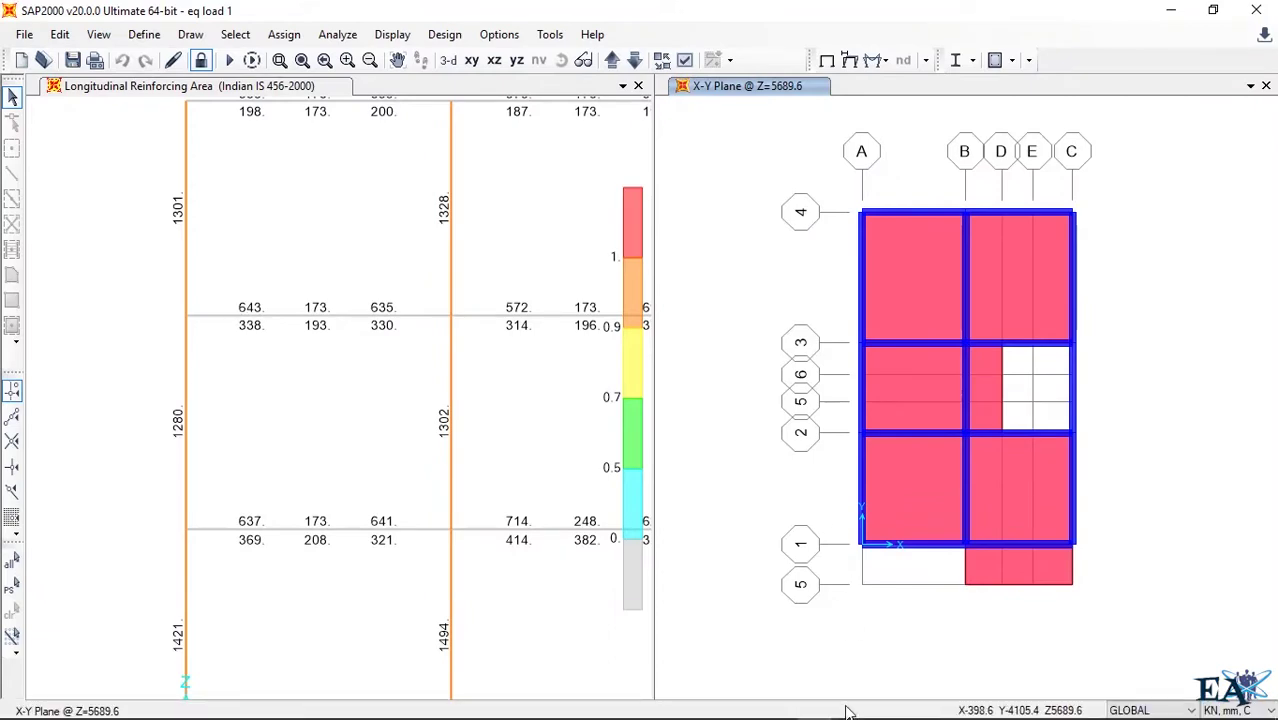
{"action": "left_click", "coordinate": [745, 709]}
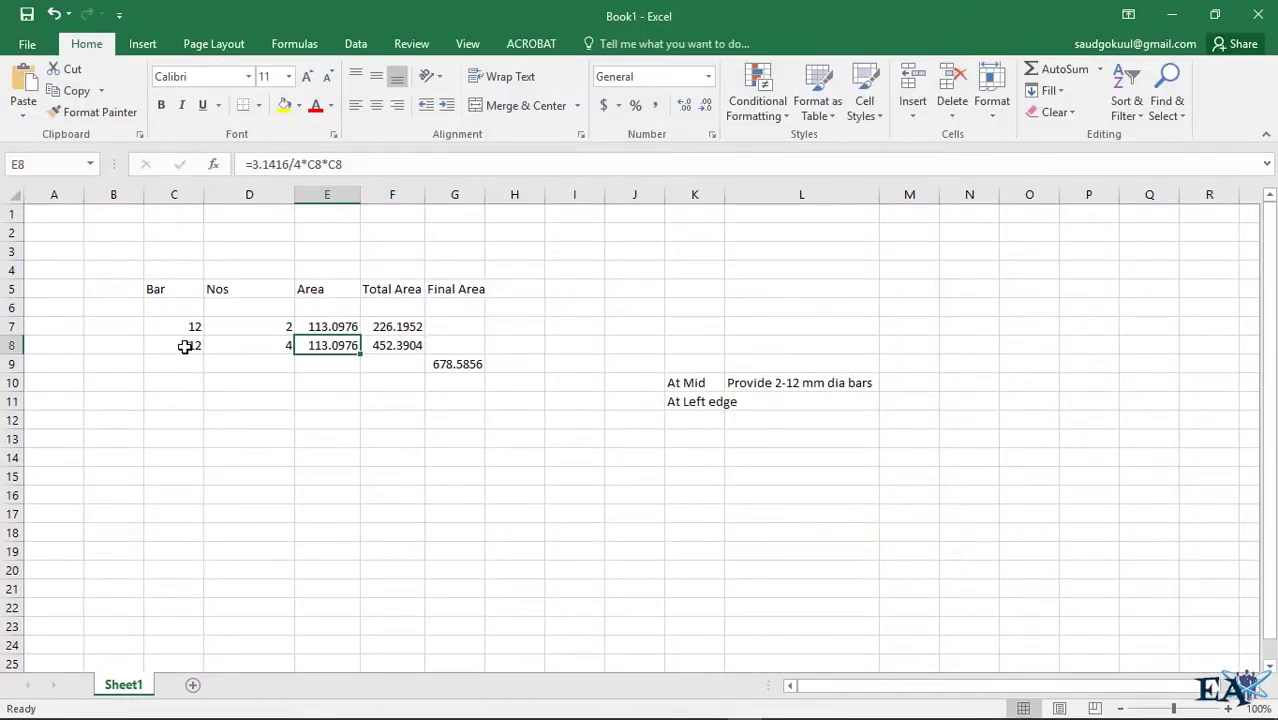
{"action": "left_click", "coordinate": [192, 343]}
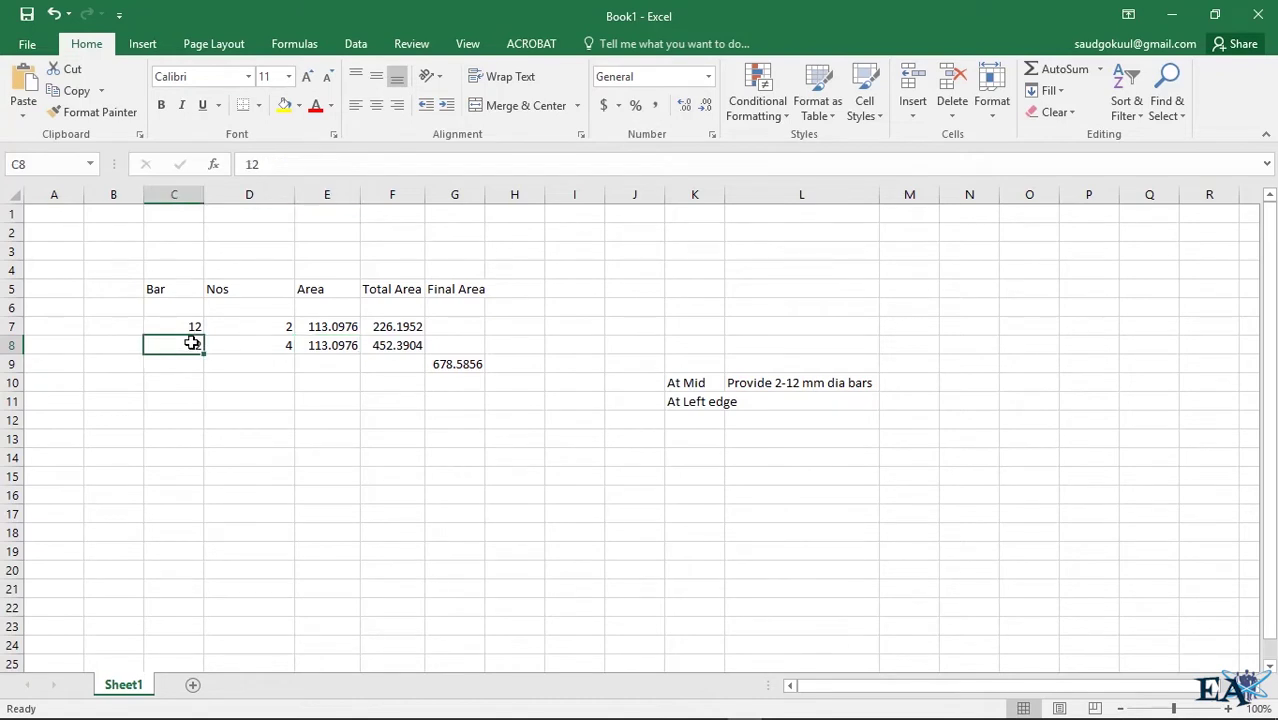
{"action": "type", "text": "16"}
{"action": "left_click", "coordinate": [274, 345]}
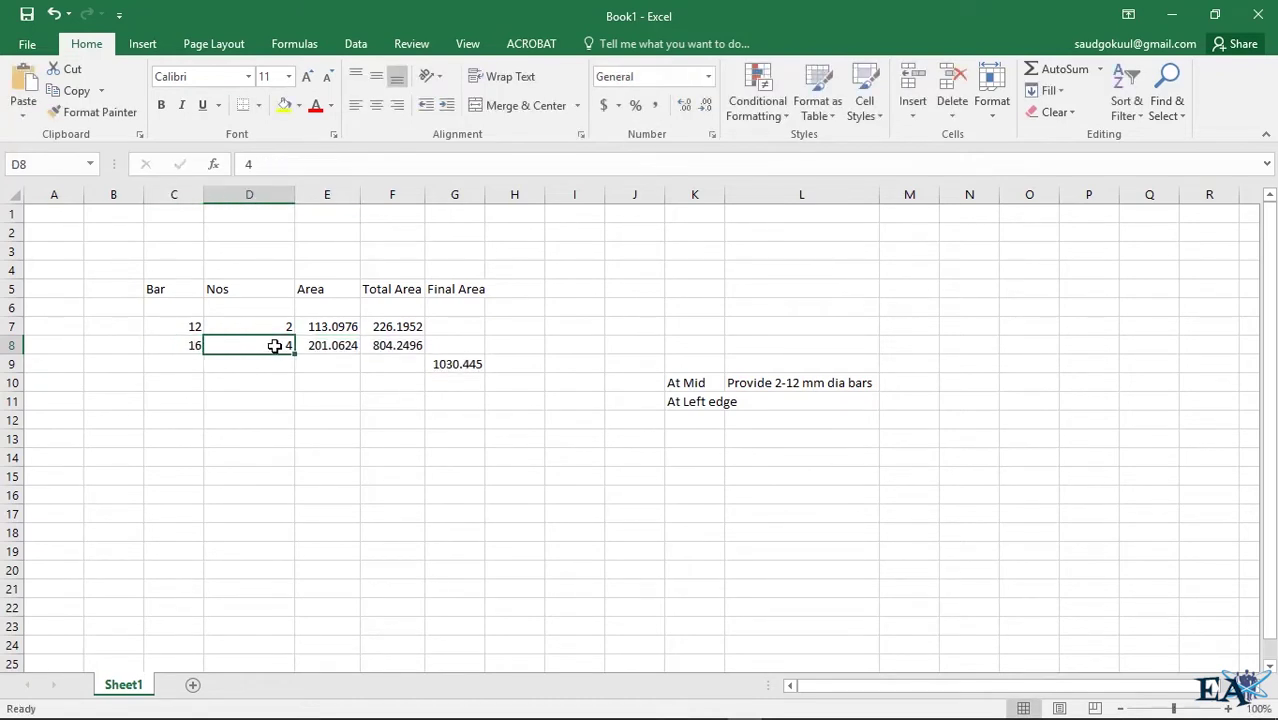
{"action": "type", "text": "2"}
{"action": "key", "text": "Tab"}
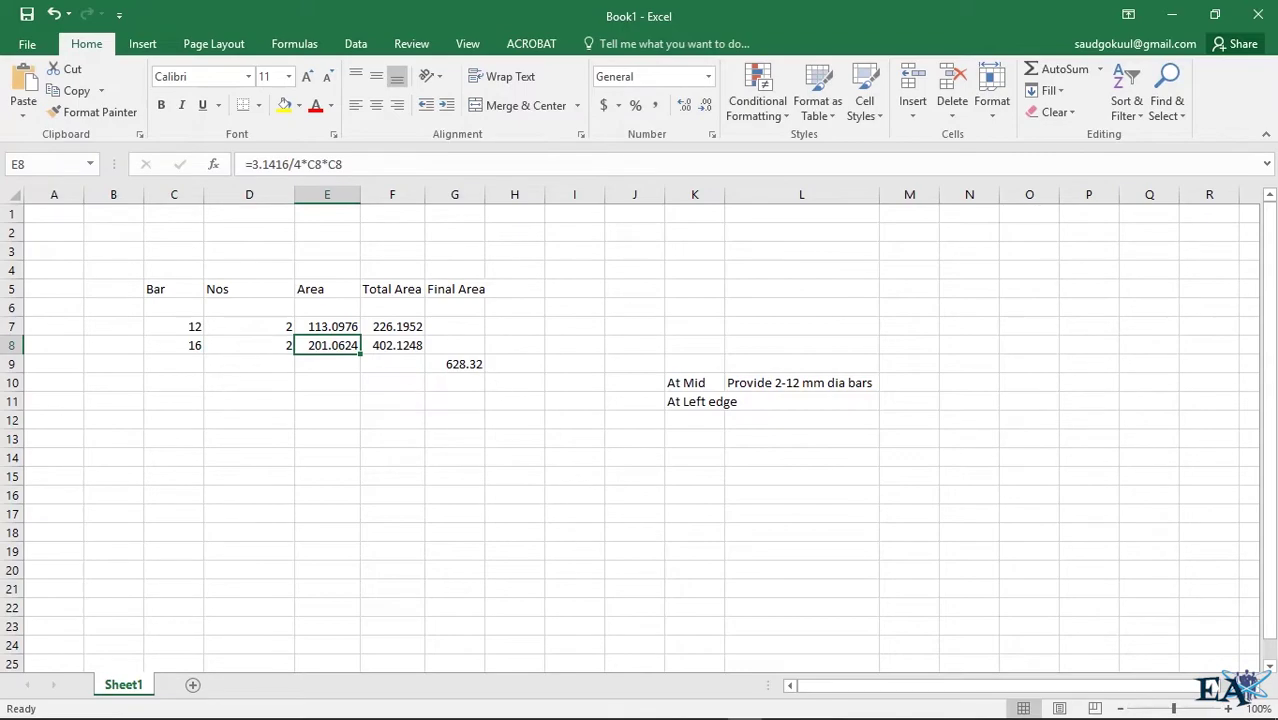
- Recheck the left-edge steel in SAP2000 and set the bar diameters in C9 and C8 to 12 in Excel
{"action": "mouse_move", "coordinate": [747, 706]}
{"action": "left_click", "coordinate": [812, 706]}
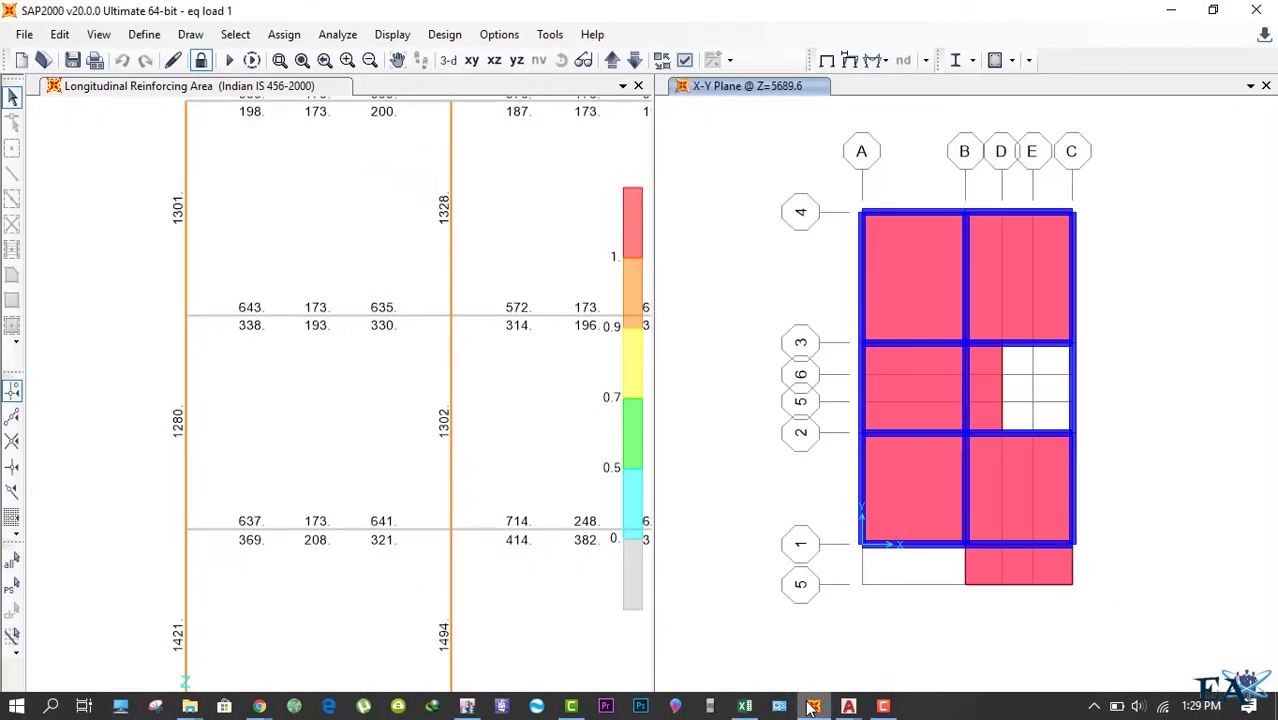
{"action": "left_click", "coordinate": [812, 706]}
{"action": "left_click", "coordinate": [812, 706]}
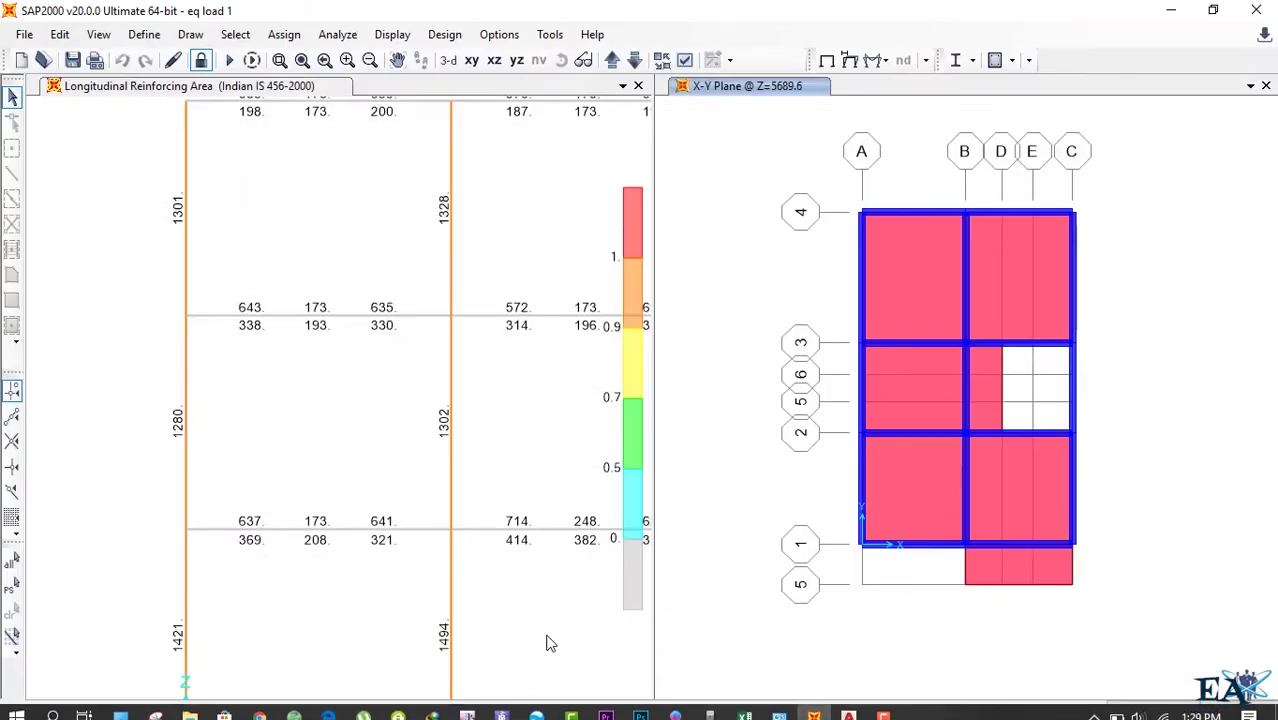
{"action": "left_click", "coordinate": [812, 716]}
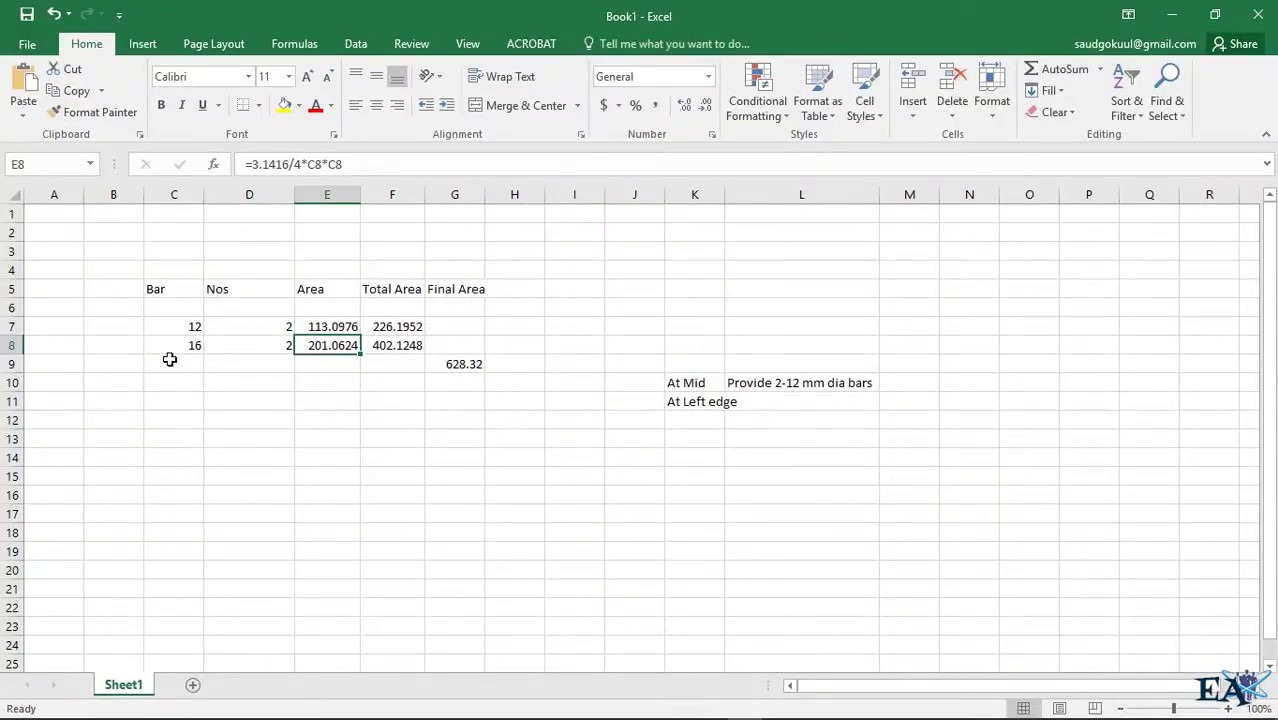
{"action": "left_click", "coordinate": [200, 363]}
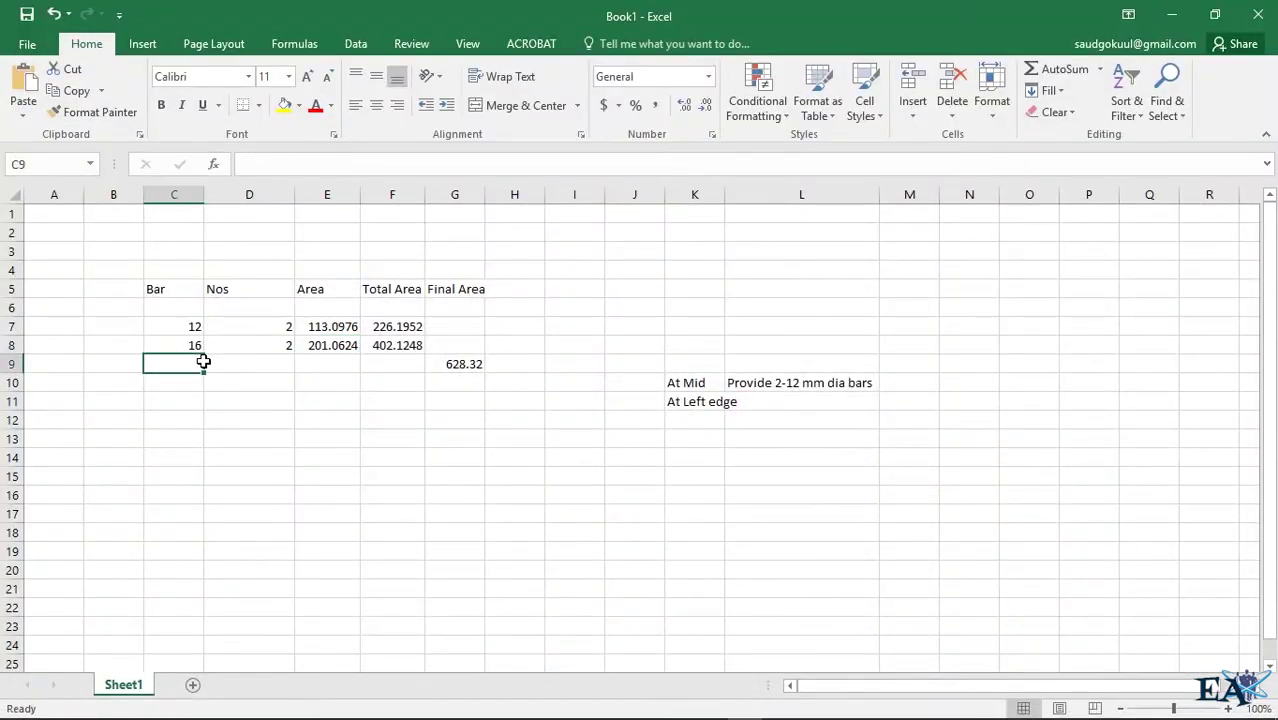
{"action": "type", "text": "12"}
{"action": "left_click", "coordinate": [257, 362]}
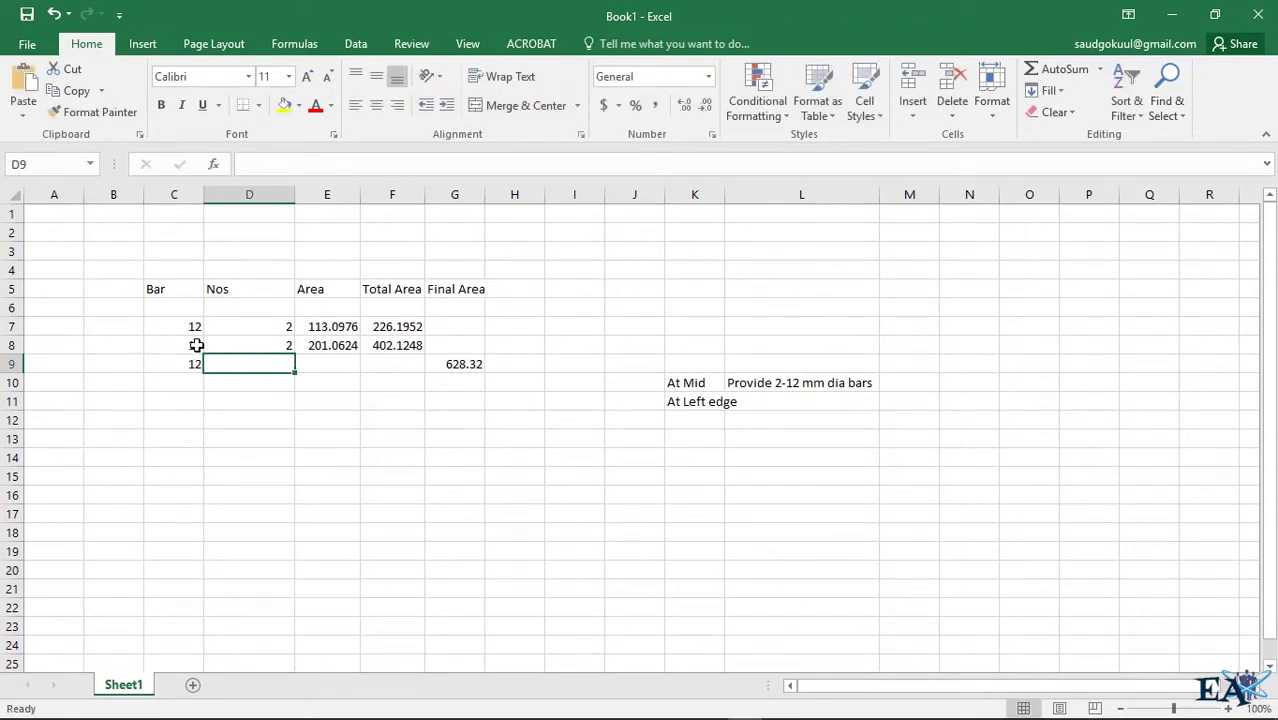
{"action": "left_click", "coordinate": [195, 343]}
{"action": "type", "text": "12"}
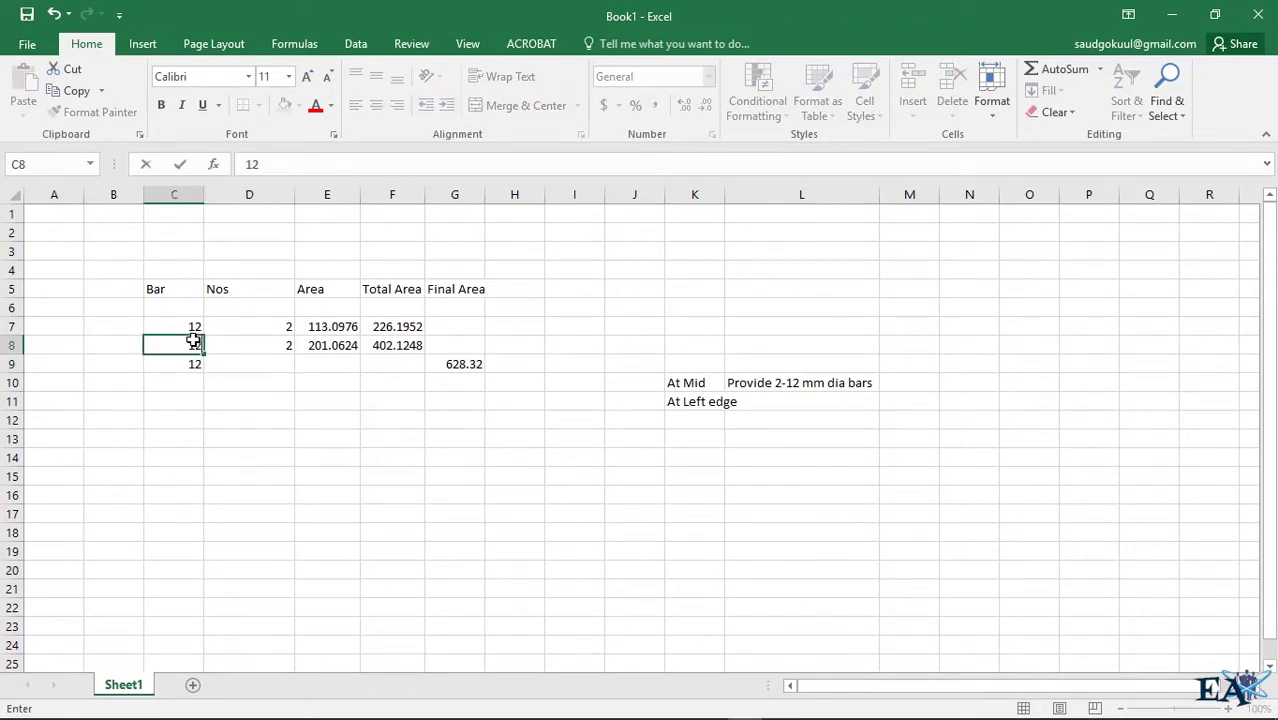
{"action": "left_click", "coordinate": [266, 343]}
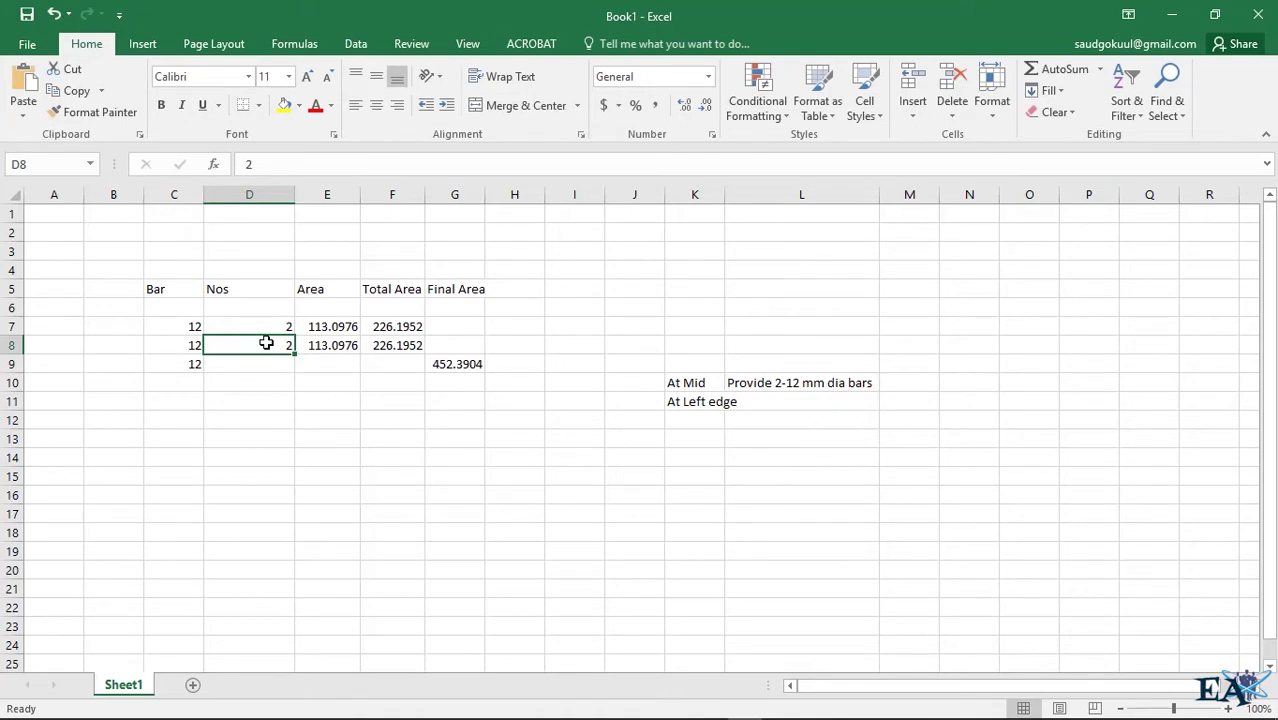
{"action": "key", "text": "Right"}
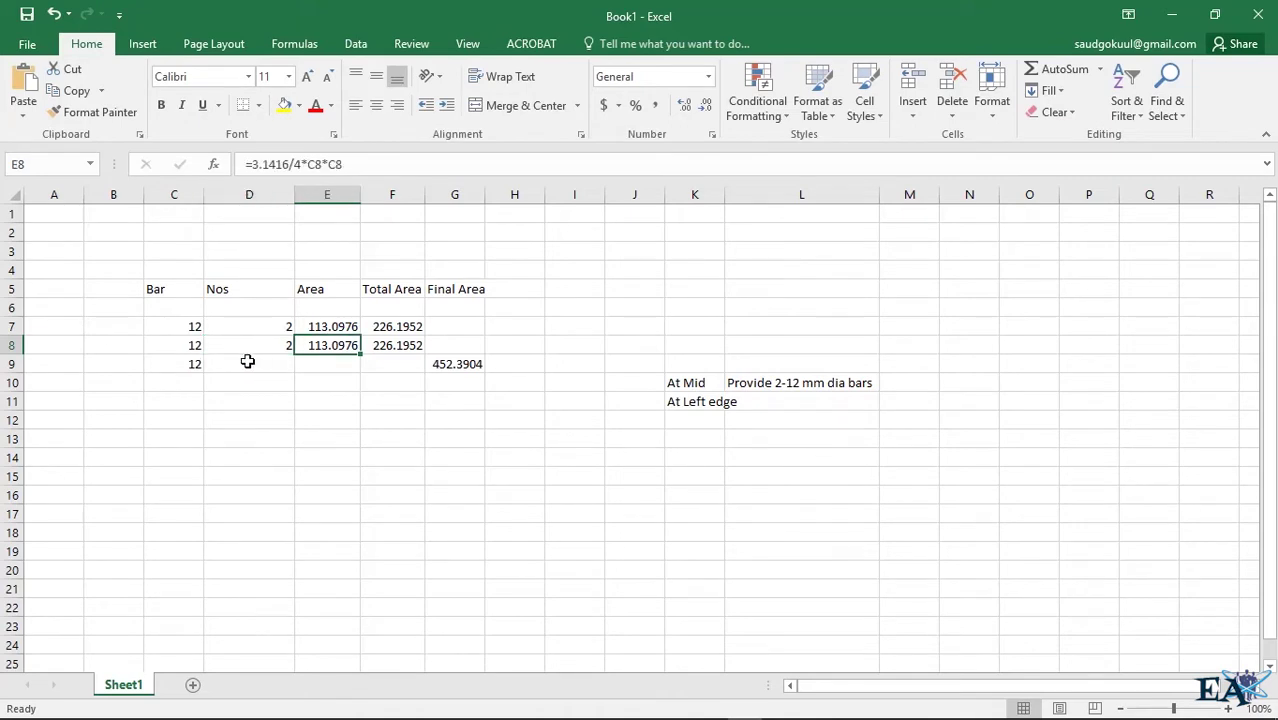
- Set the third row's bar diameter in C9 to 16 and its number of bars in D9 to 1
{"action": "left_click", "coordinate": [249, 362]}
{"action": "left_click", "coordinate": [188, 368]}
{"action": "type", "text": "16"}
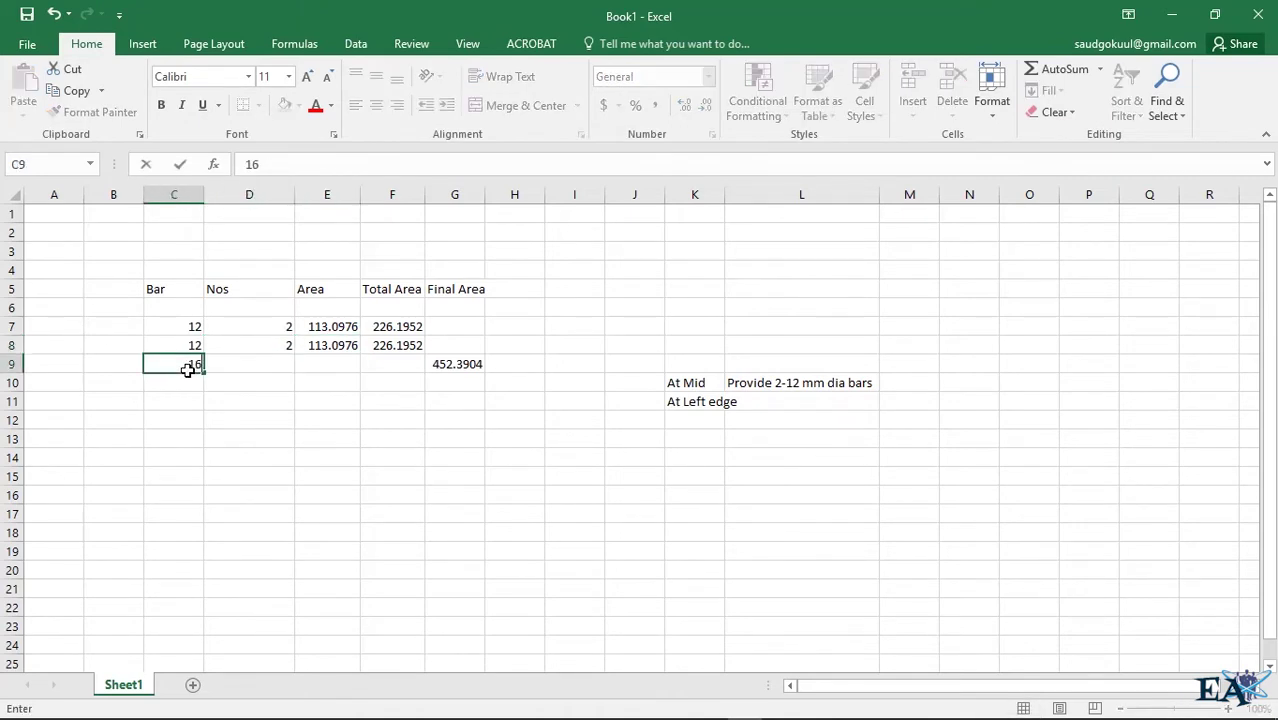
{"action": "left_click", "coordinate": [277, 366]}
{"action": "type", "text": "1"}
{"action": "key", "text": "Right"}
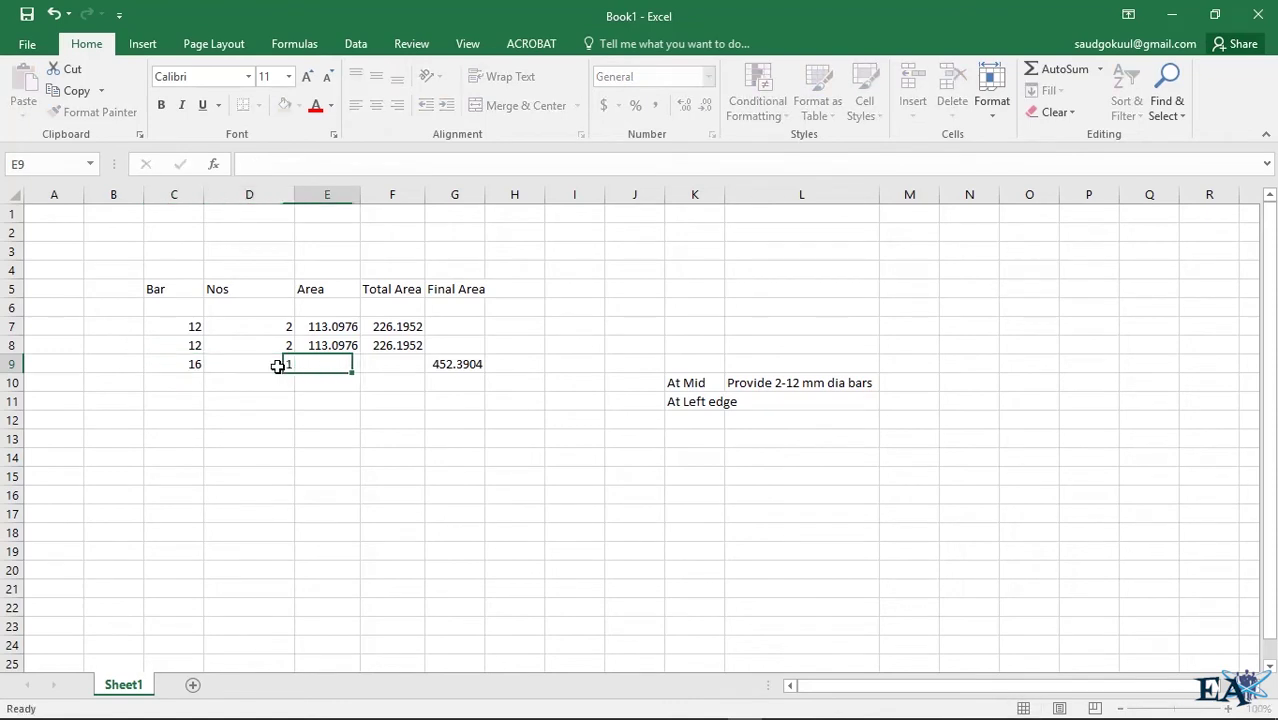
- Copy the bar area formula from E8 to E9 and the total area formula from F8 to F9
{"action": "left_click", "coordinate": [345, 346]}
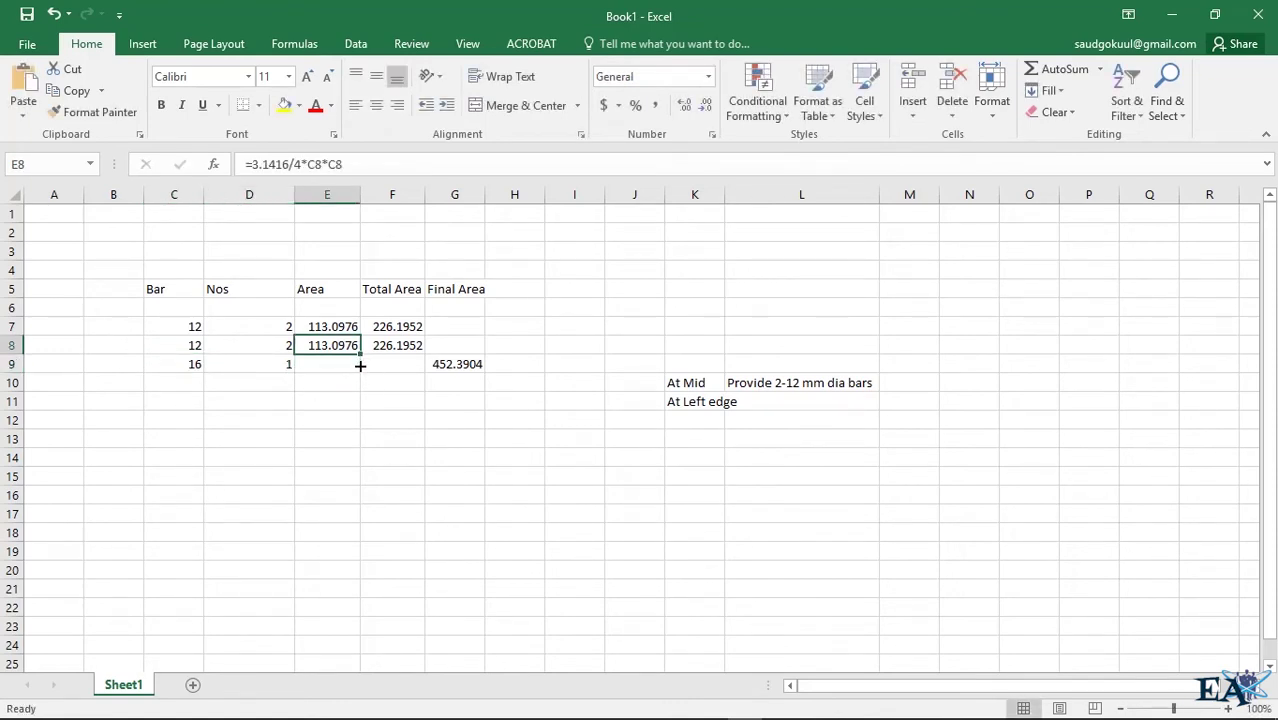
{"action": "left_click_drag", "start_coordinate": [360, 366], "coordinate": [421, 372]}
{"action": "left_click", "coordinate": [412, 346]}
{"action": "key", "text": "ctrl+c"}
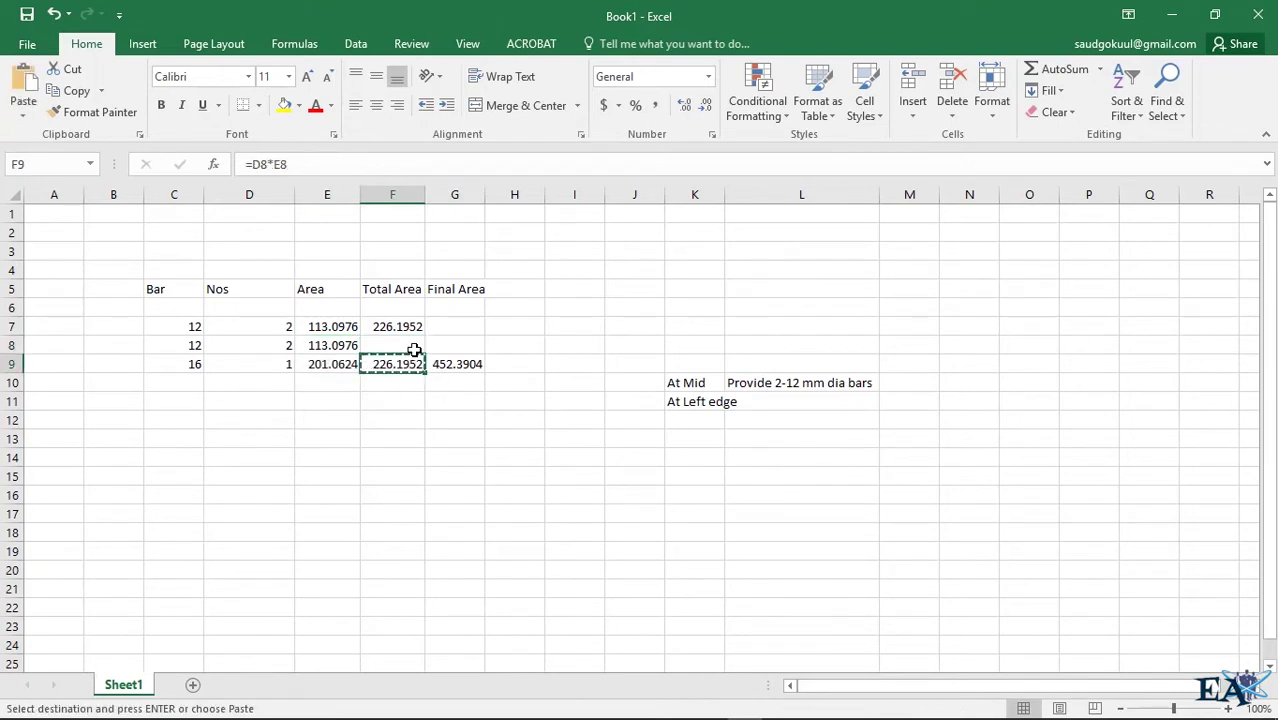
{"action": "key", "text": "ctrl+z"}
{"action": "left_click_drag", "start_coordinate": [424, 355], "coordinate": [428, 377]}
- Enter the formula =F7+F8+F9 in G10 to sum the three rows' total areas
{"action": "left_click", "coordinate": [456, 366]}
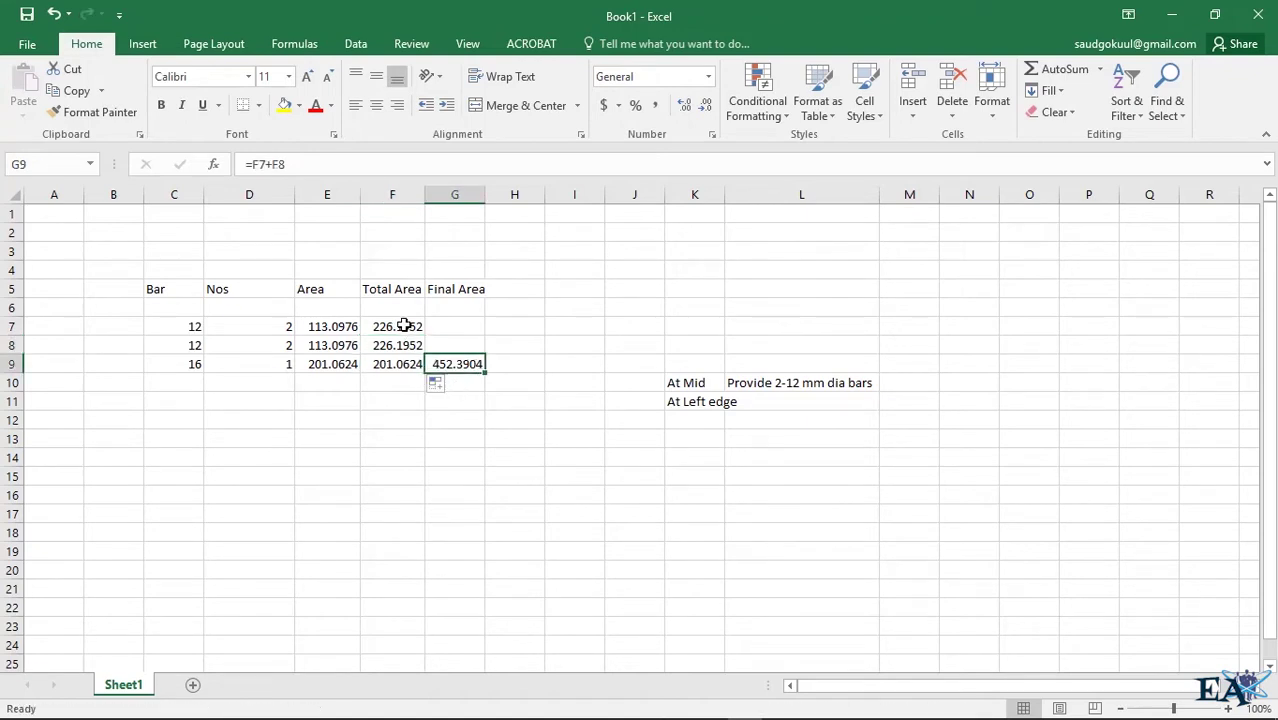
{"action": "left_click_drag", "start_coordinate": [408, 329], "coordinate": [410, 366]}
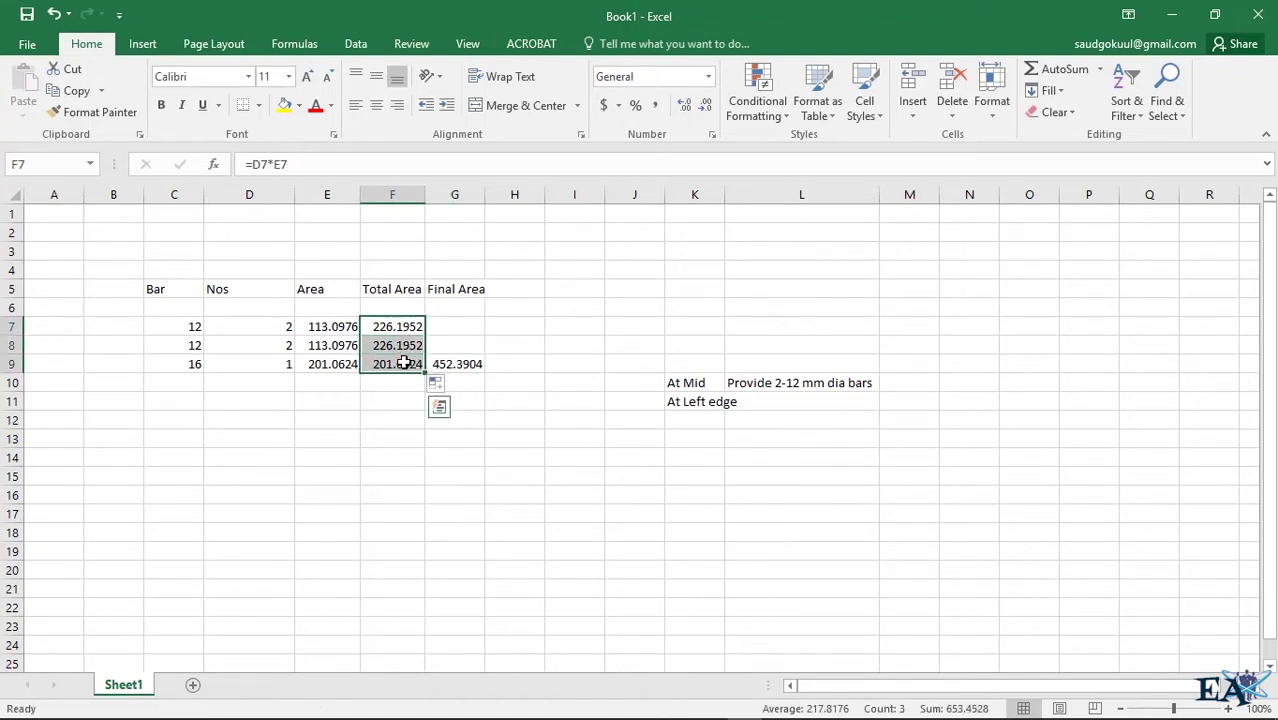
{"action": "left_click", "coordinate": [473, 382]}
{"action": "type", "text": "="}
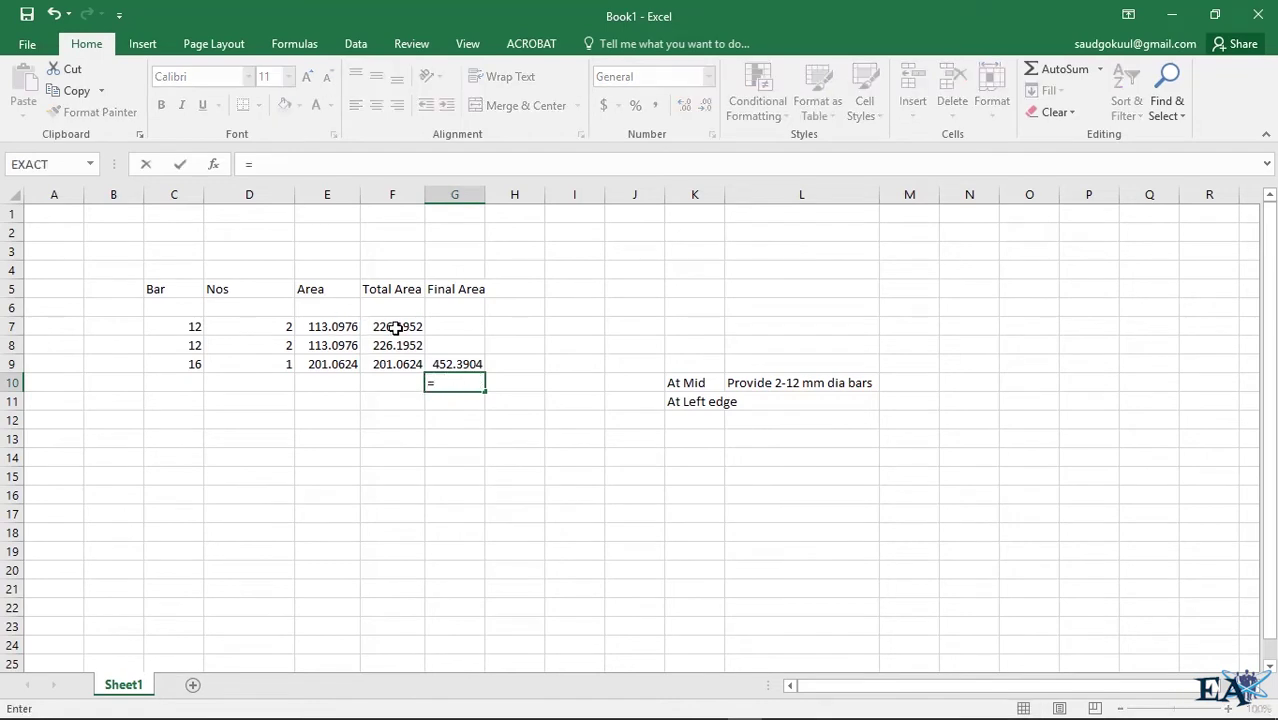
{"action": "left_click", "coordinate": [400, 328]}
{"action": "type", "text": "+"}
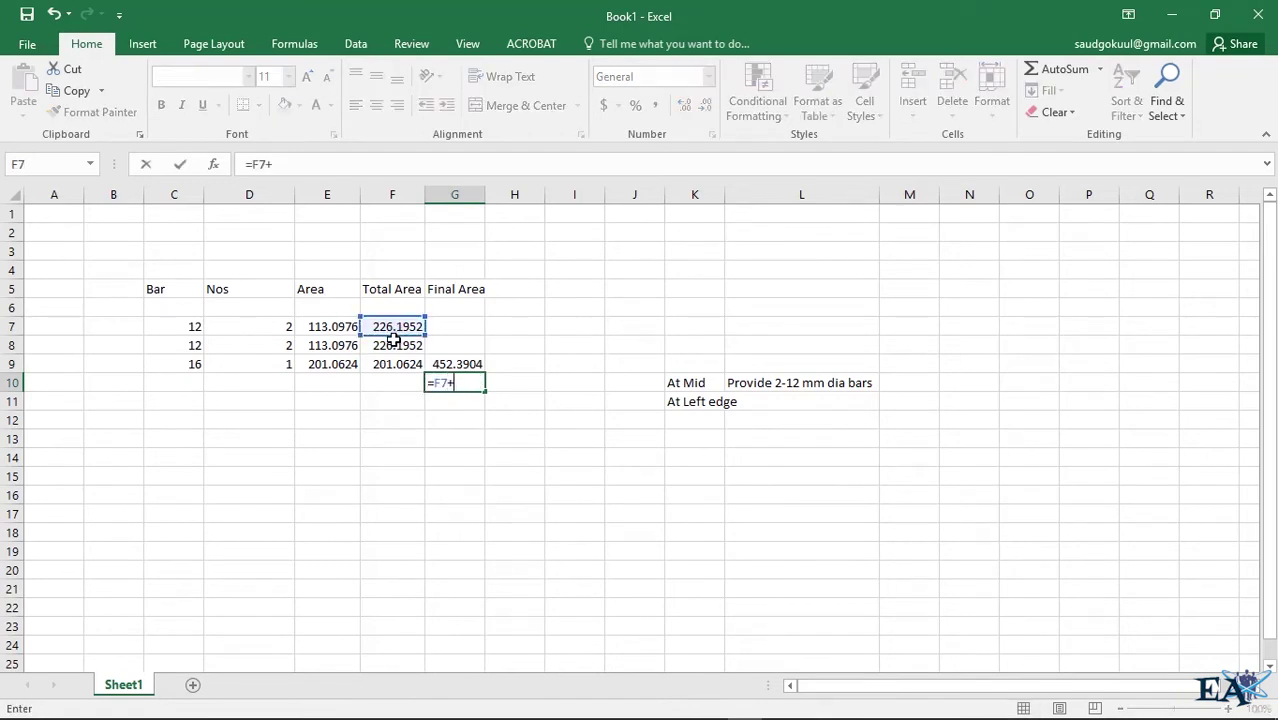
{"action": "left_click", "coordinate": [393, 343]}
{"action": "type", "text": "+"}
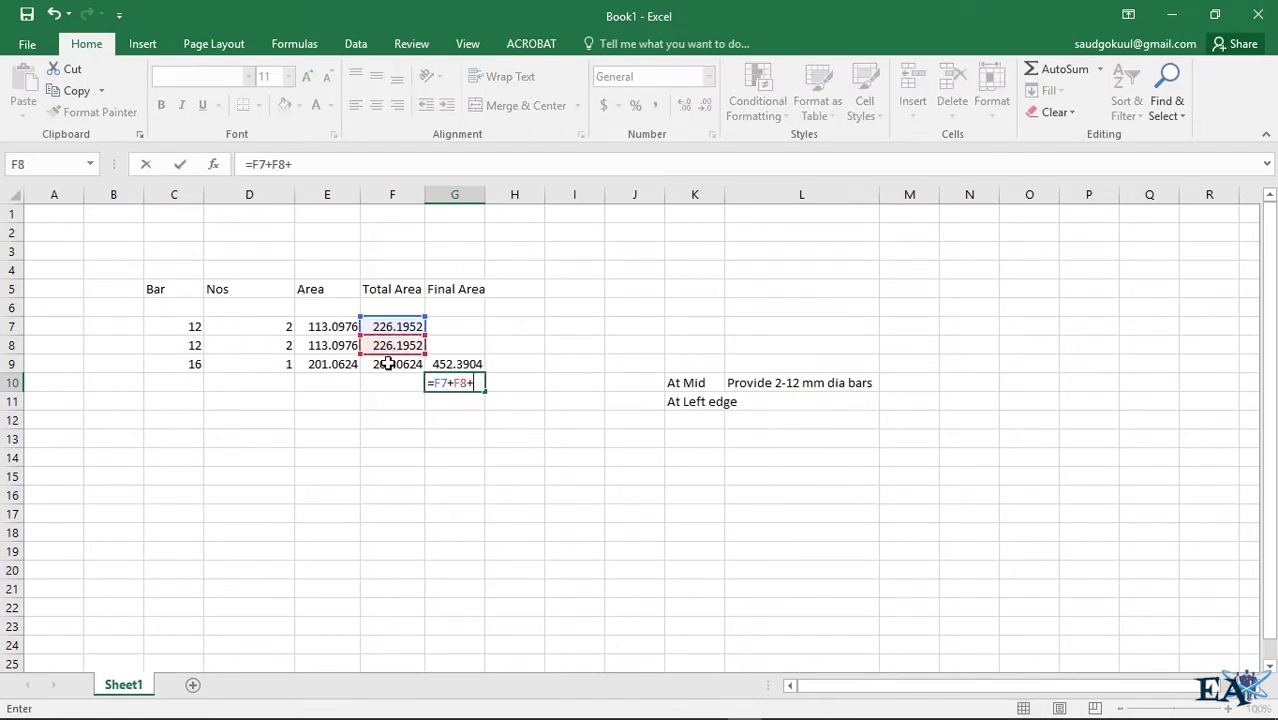
{"action": "left_click", "coordinate": [388, 364]}
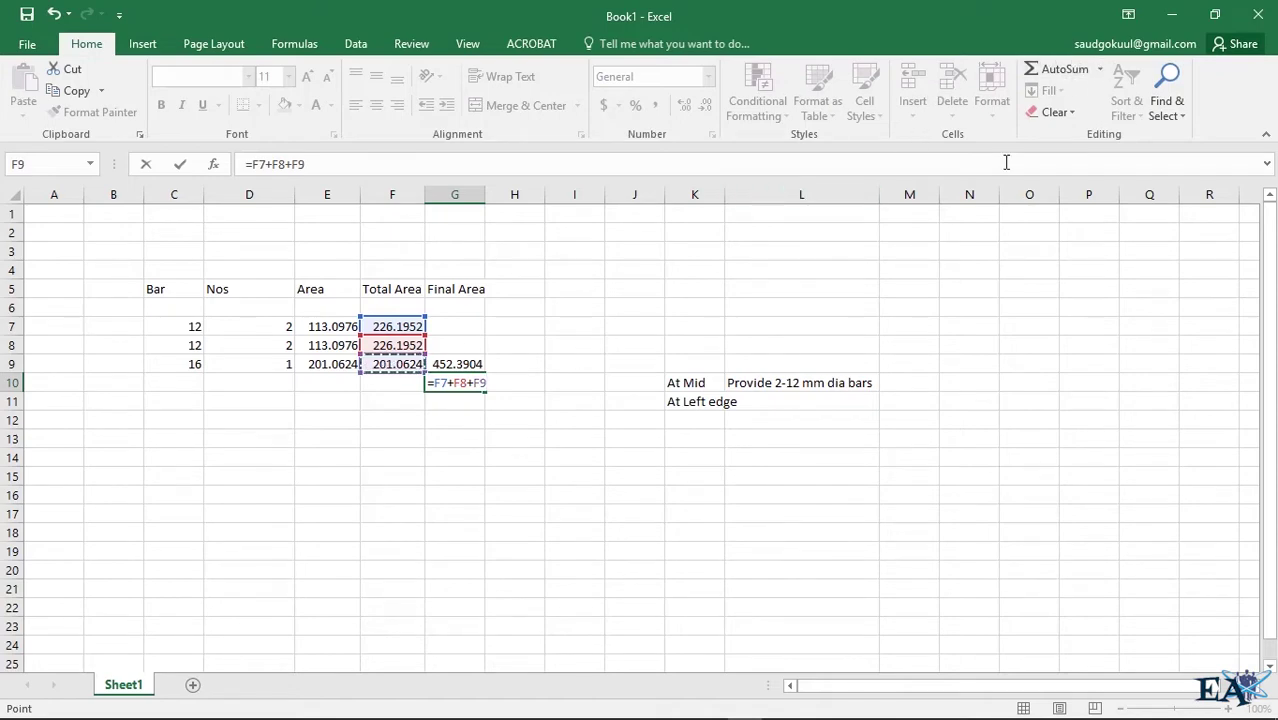
{"action": "key", "text": "Tab"}
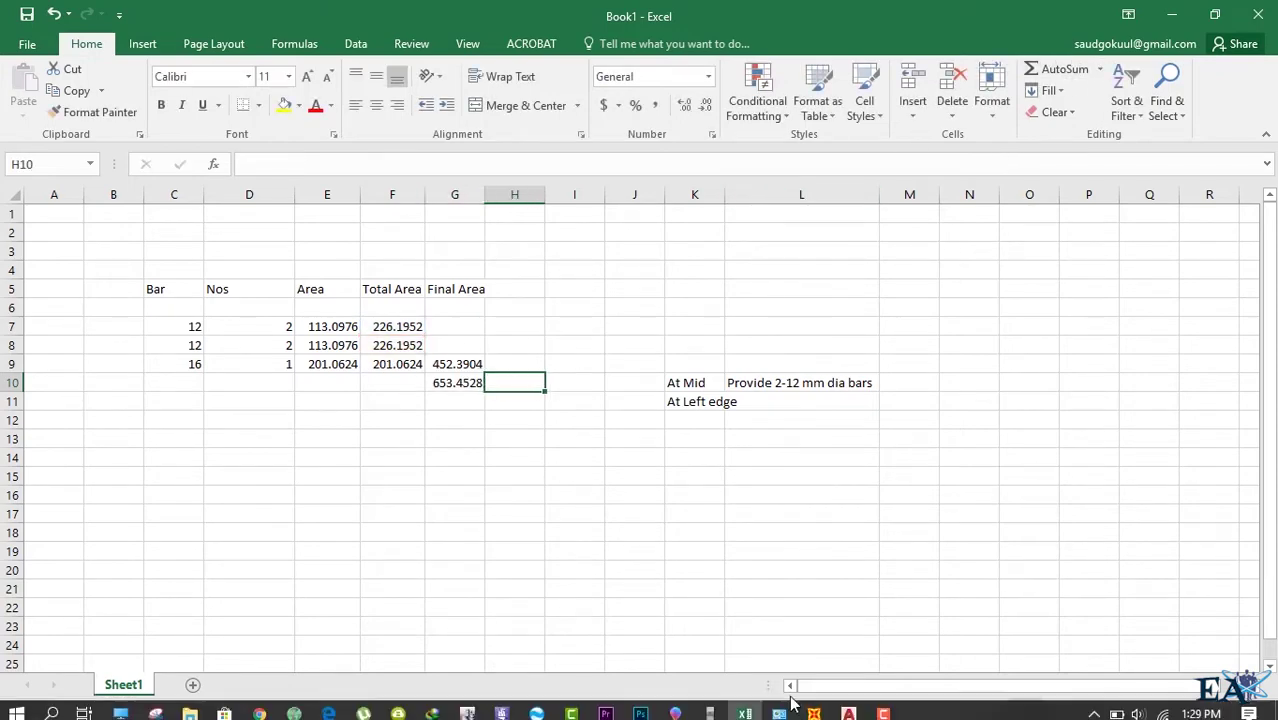
- Compare with the left-edge steel in SAP2000 and record "provdide 2-12 mm dia bar" in L11 in Excel
{"action": "left_click", "coordinate": [815, 706]}
{"action": "left_click", "coordinate": [815, 706]}
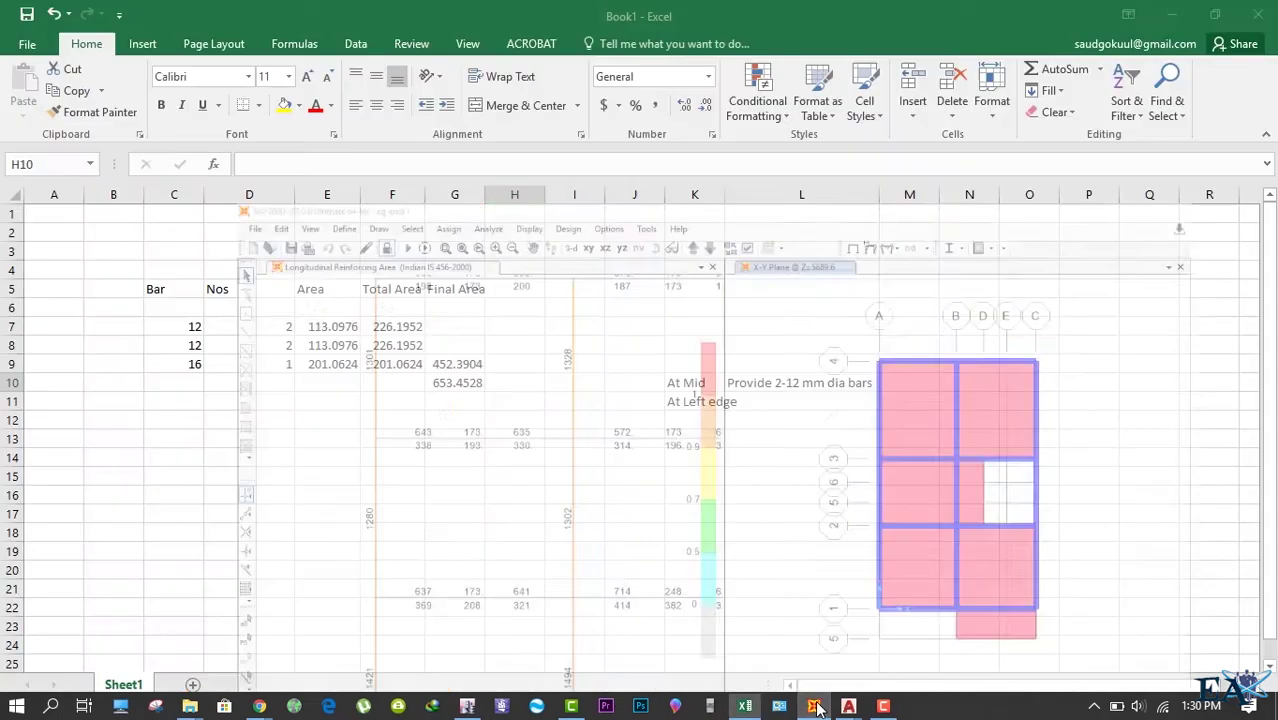
{"action": "left_click", "coordinate": [445, 364]}
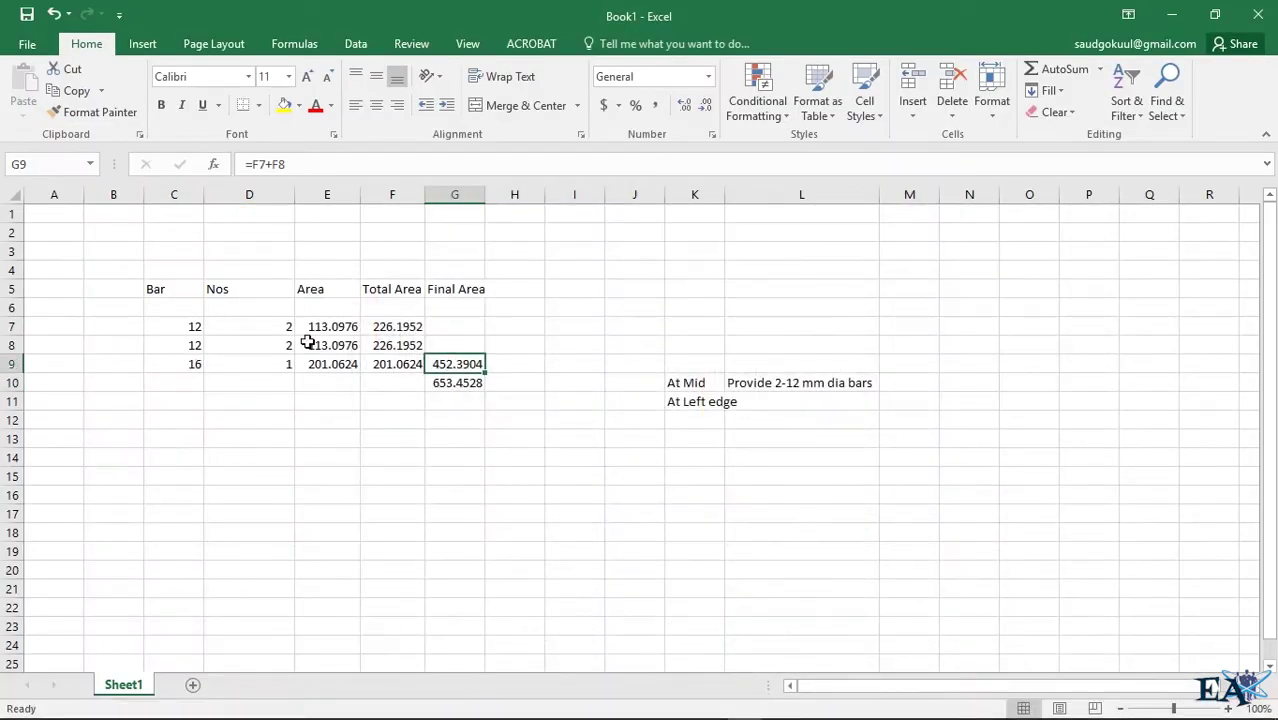
{"action": "left_click_drag", "start_coordinate": [692, 408], "coordinate": [782, 403]}
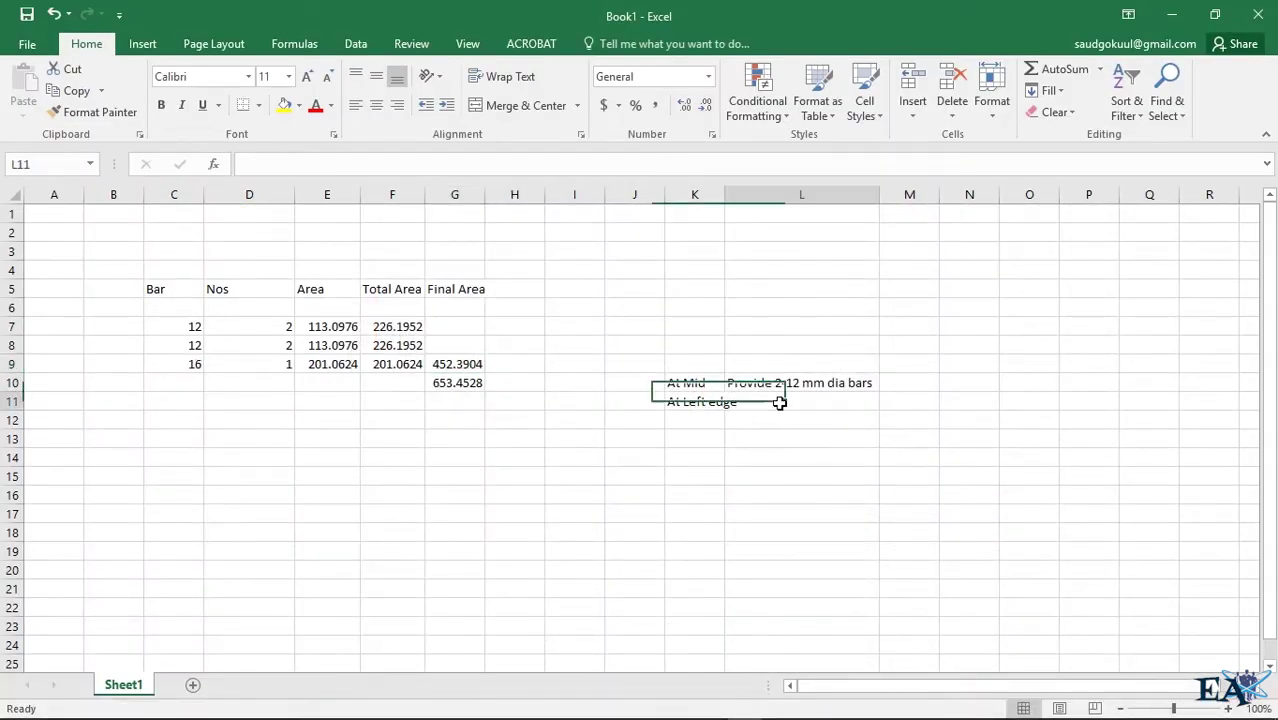
{"action": "left_click", "coordinate": [780, 403]}
{"action": "type", "text": "pro"}
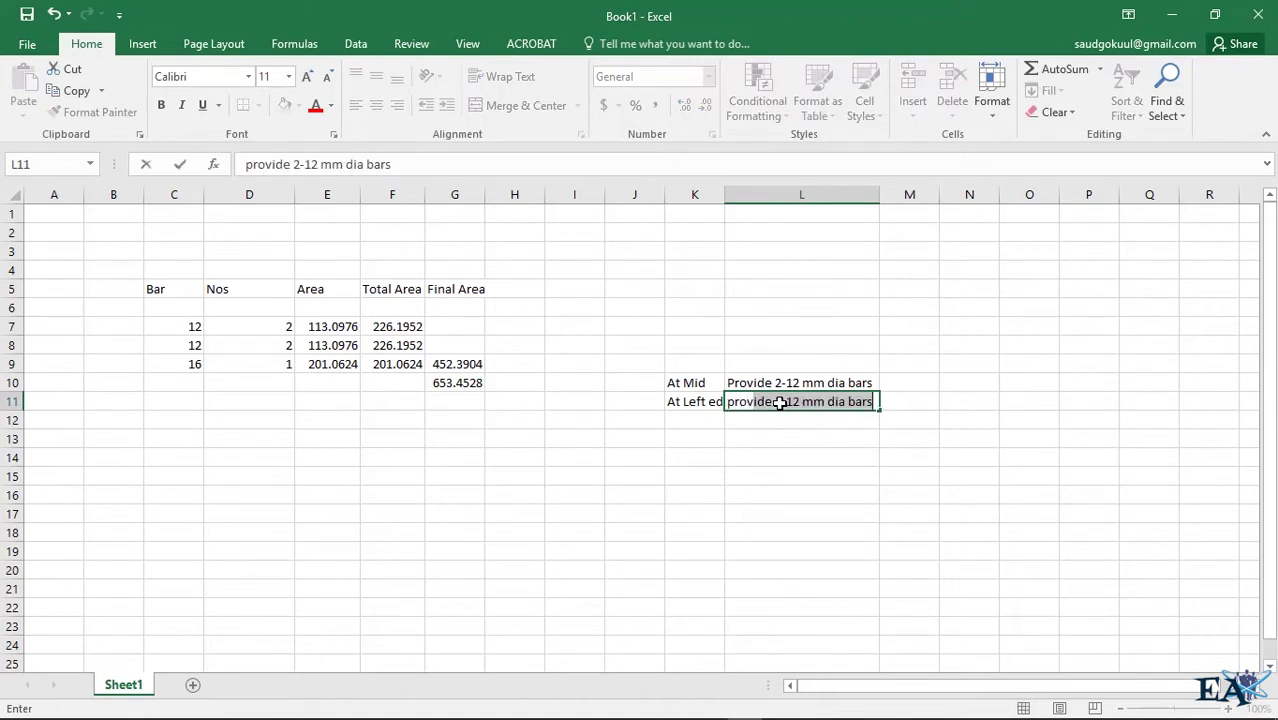
{"action": "type", "text": "vdie"}
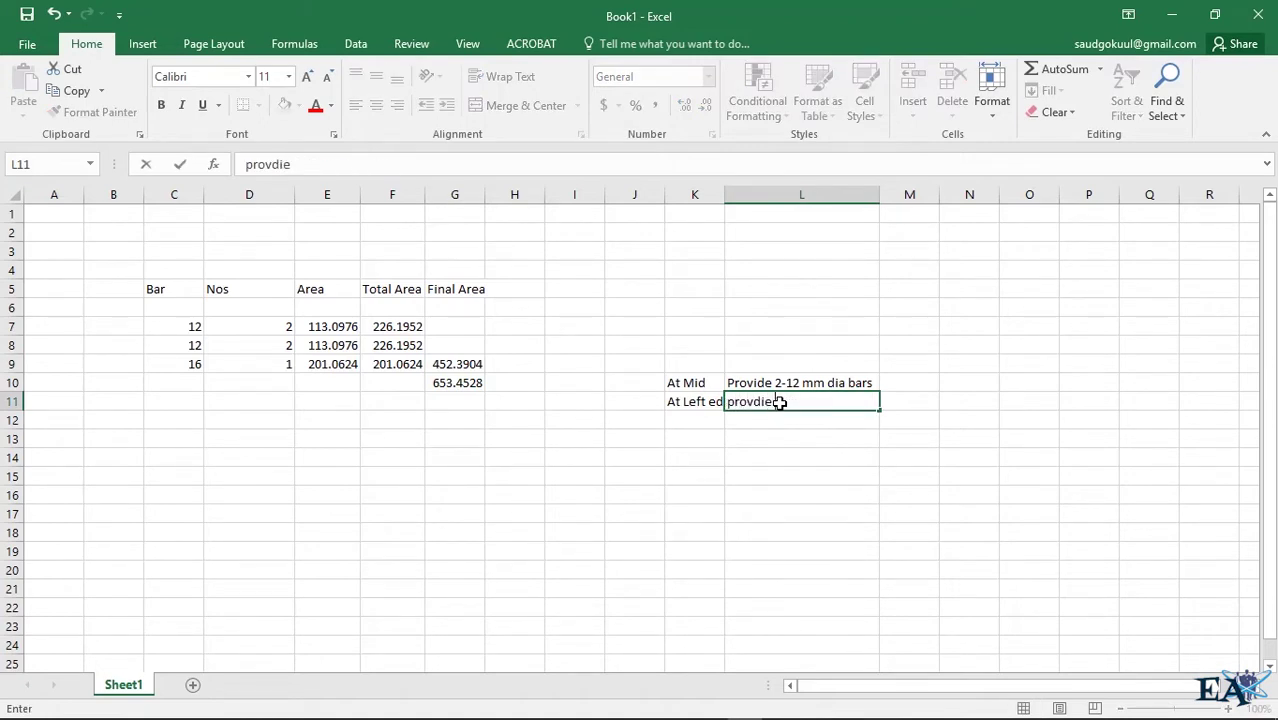
{"action": "key", "text": "BackSpace"}
{"action": "type", "text": "de 2-12 mm dia"}
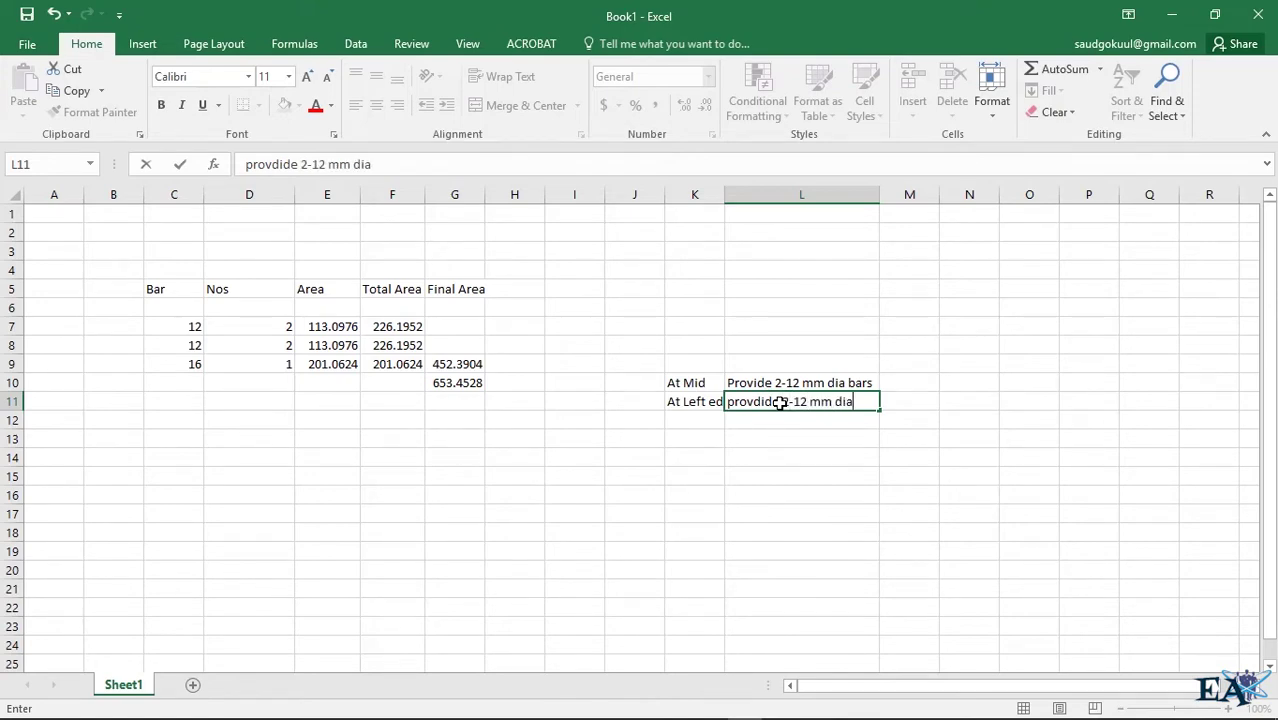
{"action": "type", "text": " bar"}
{"action": "key", "text": "Tab"}
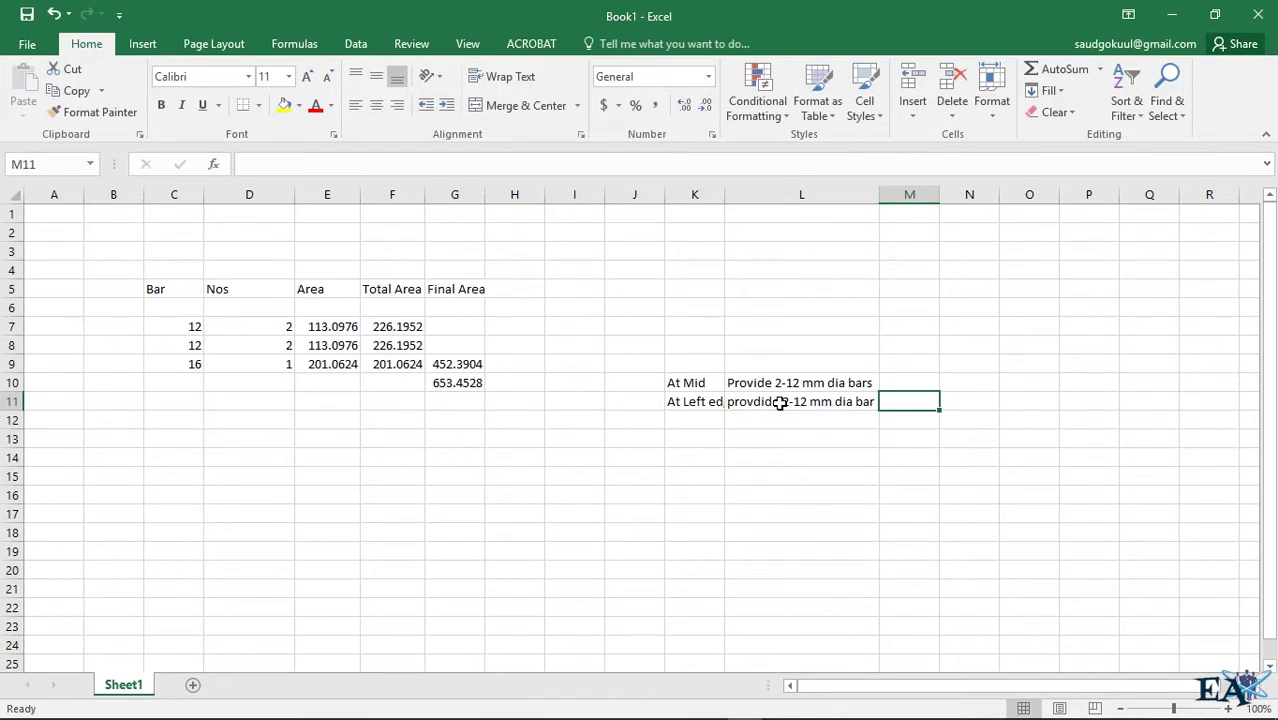
- Record "provide 2-12 mm dia bars as extr" in L12 as an additional left-edge provision
{"action": "key", "text": "Down"}
{"action": "key", "text": "Left"}
{"action": "key", "text": "Left"}
{"action": "key", "text": "Right"}
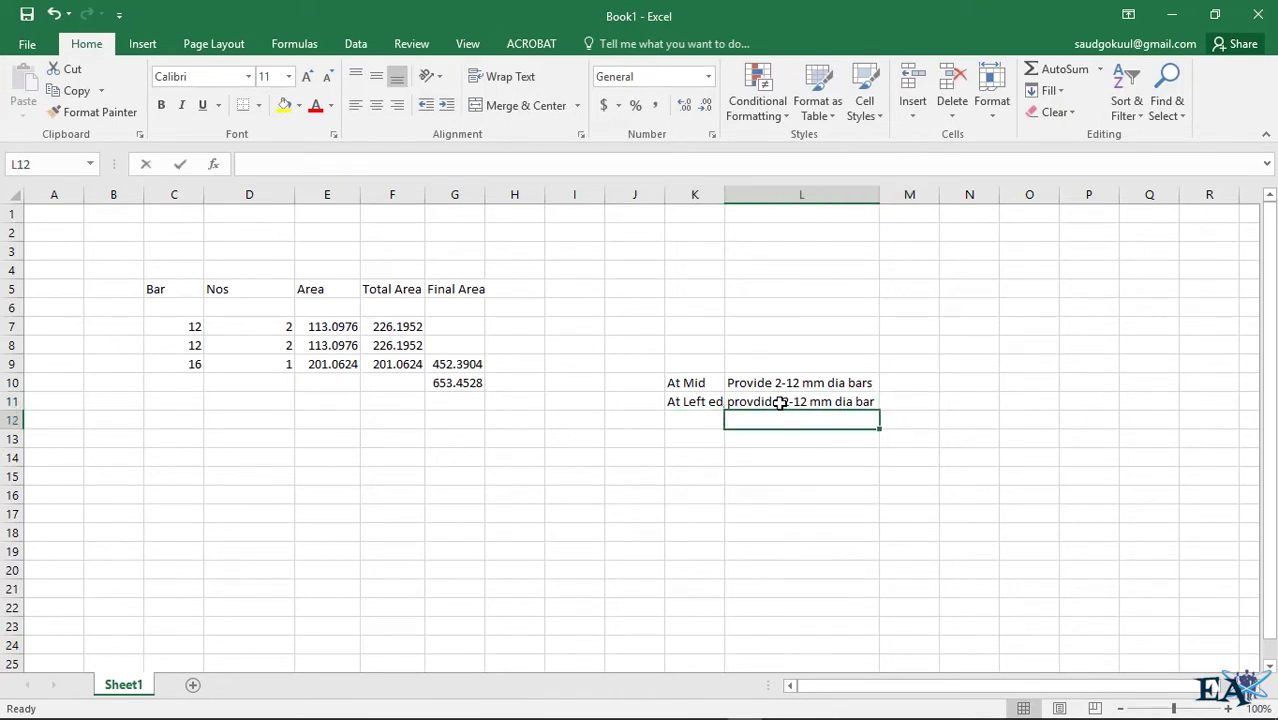
{"action": "type", "text": "provde"}
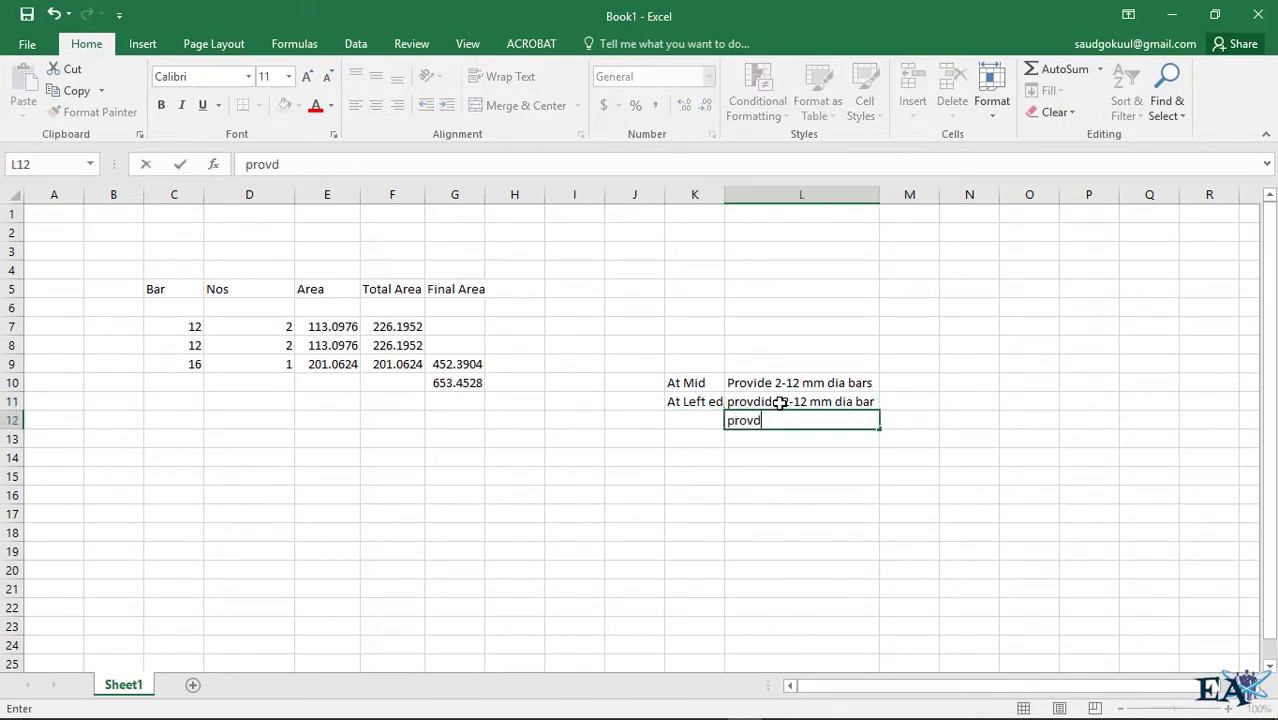
{"action": "key", "text": "BackSpace"}
{"action": "key", "text": "BackSpace"}
{"action": "type", "text": "ide 2-1"}
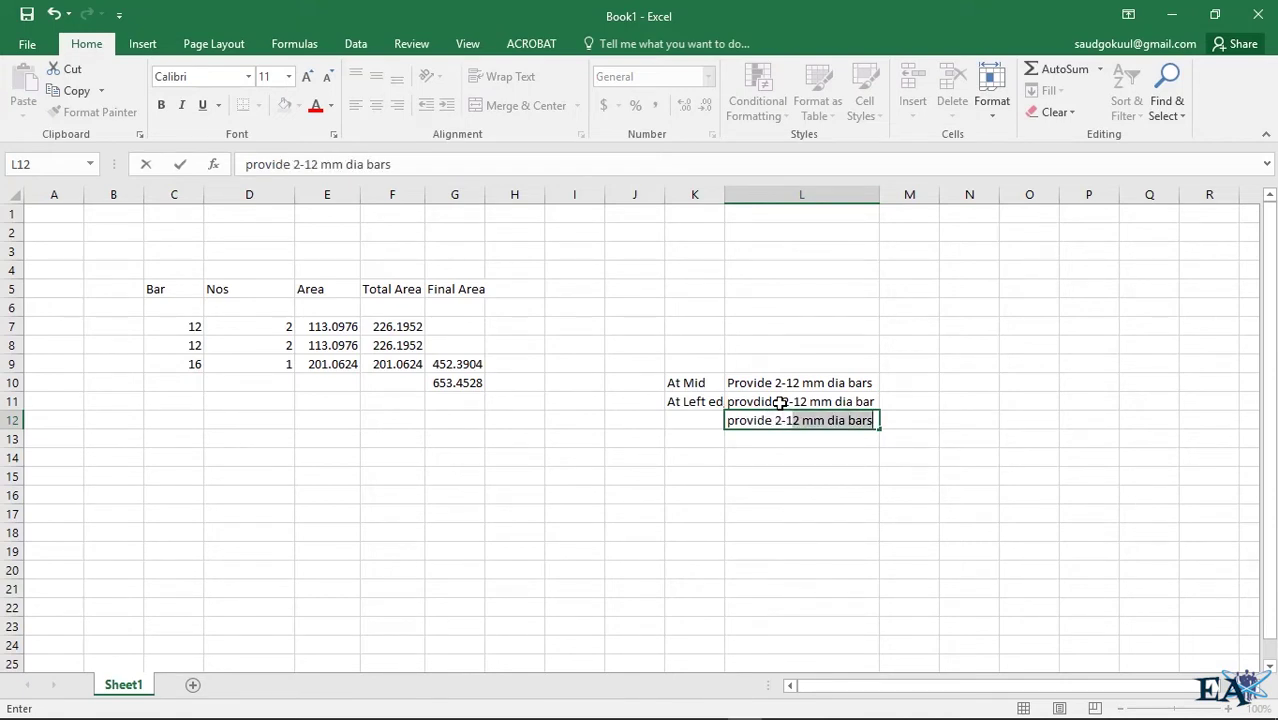
{"action": "type", "text": "2 mmm"}
{"action": "key", "text": "BackSpace"}
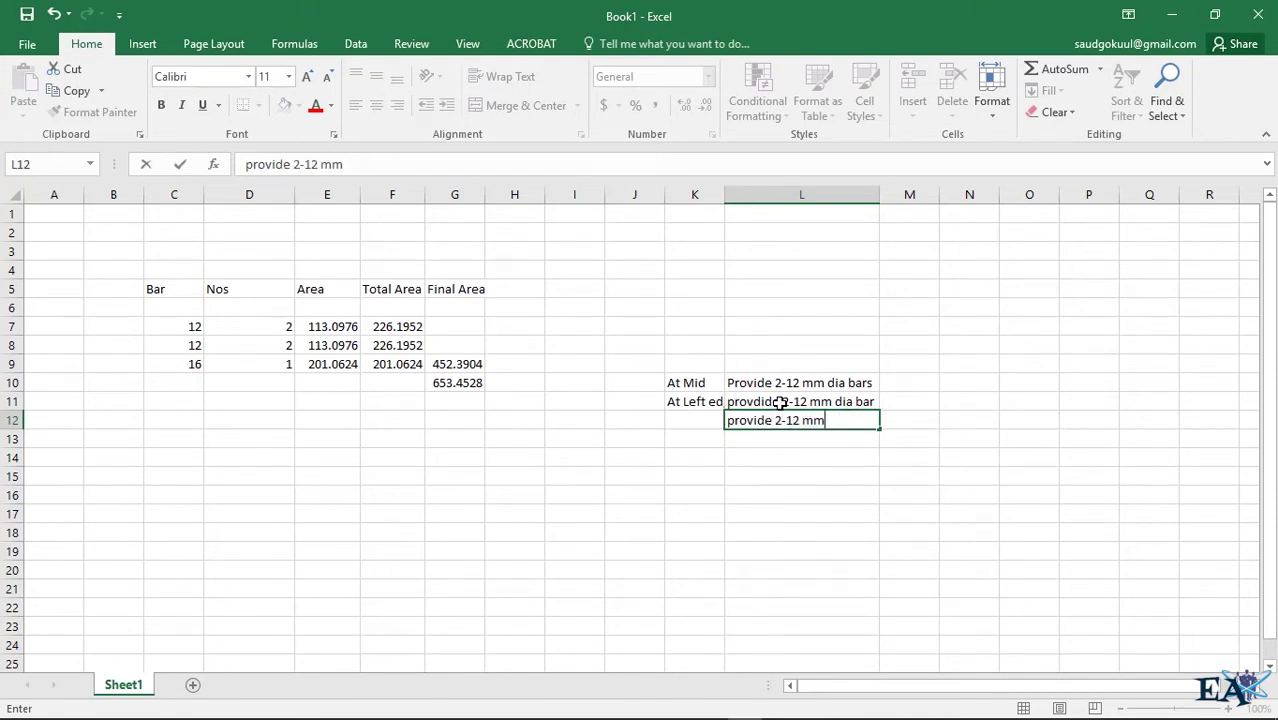
{"action": "type", "text": "dia bars as ext"}
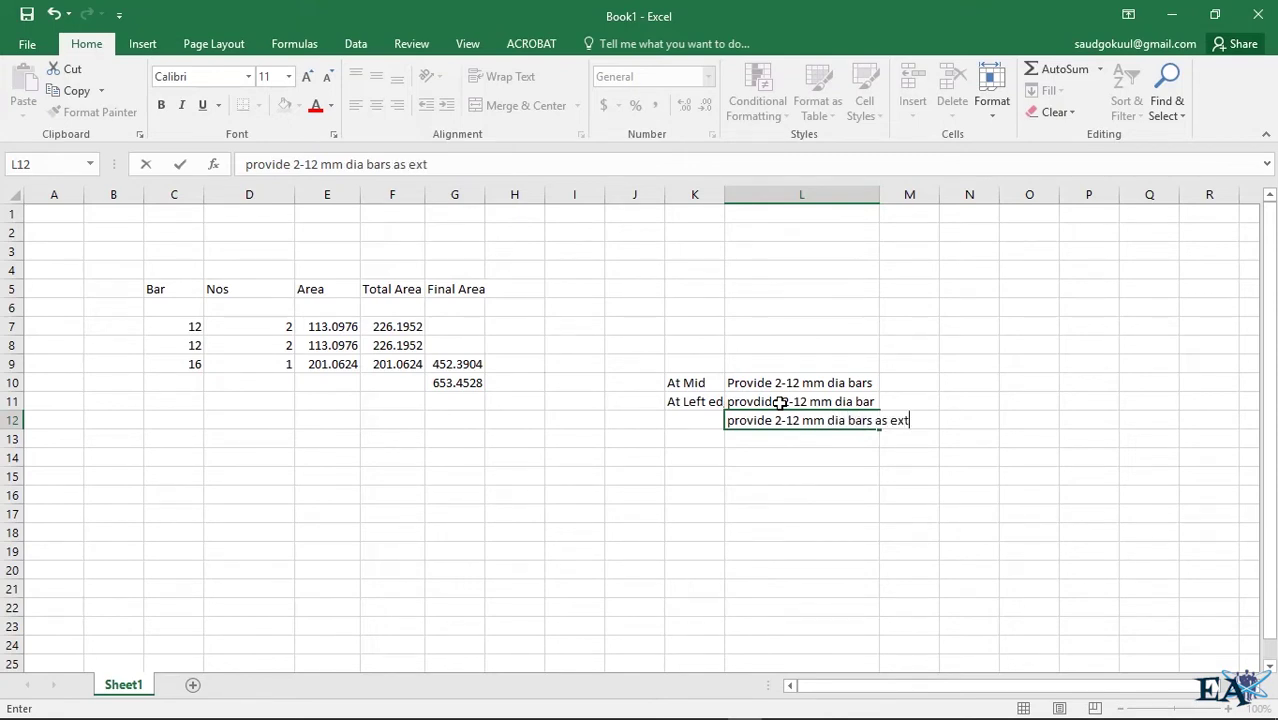
{"action": "type", "text": "r"}
{"action": "key", "text": "Tab"}
{"action": "key", "text": "Left"}
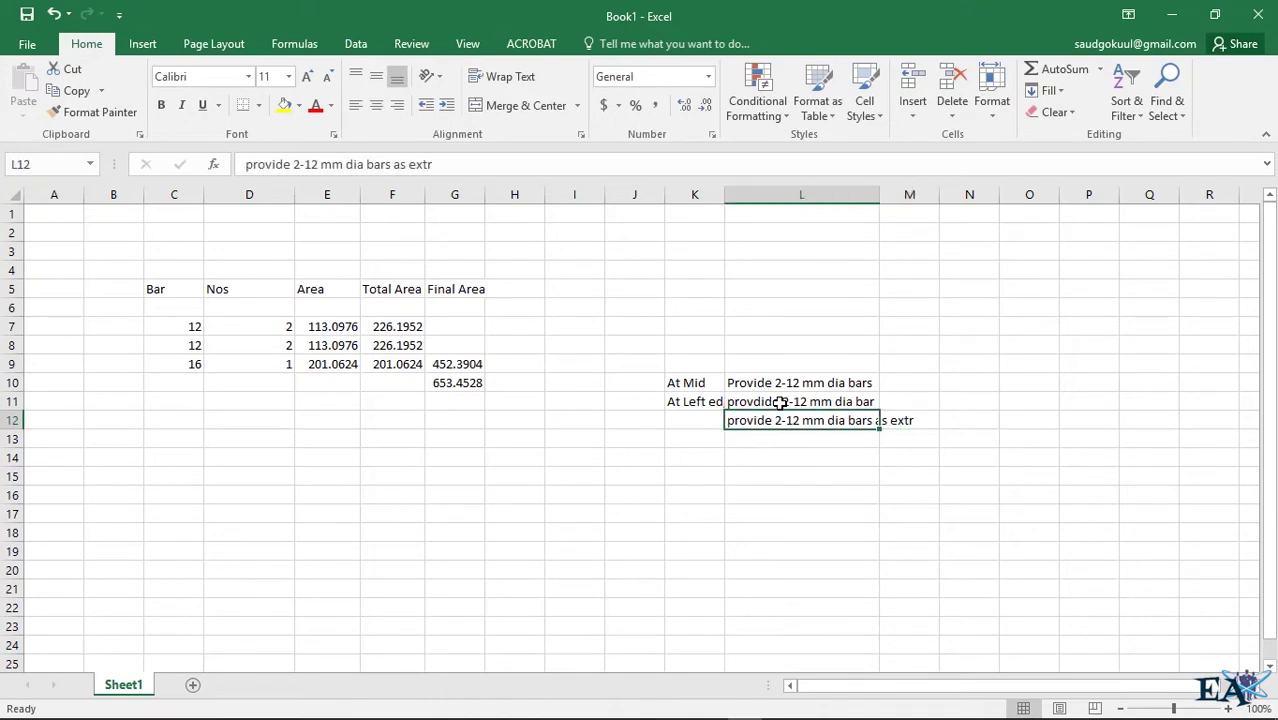
- Record "Provide 1-16 mm dia bar as extra" in L13 and widen column L to fit the notes
{"action": "key", "text": "Down"}
{"action": "type", "text": "Provid"}
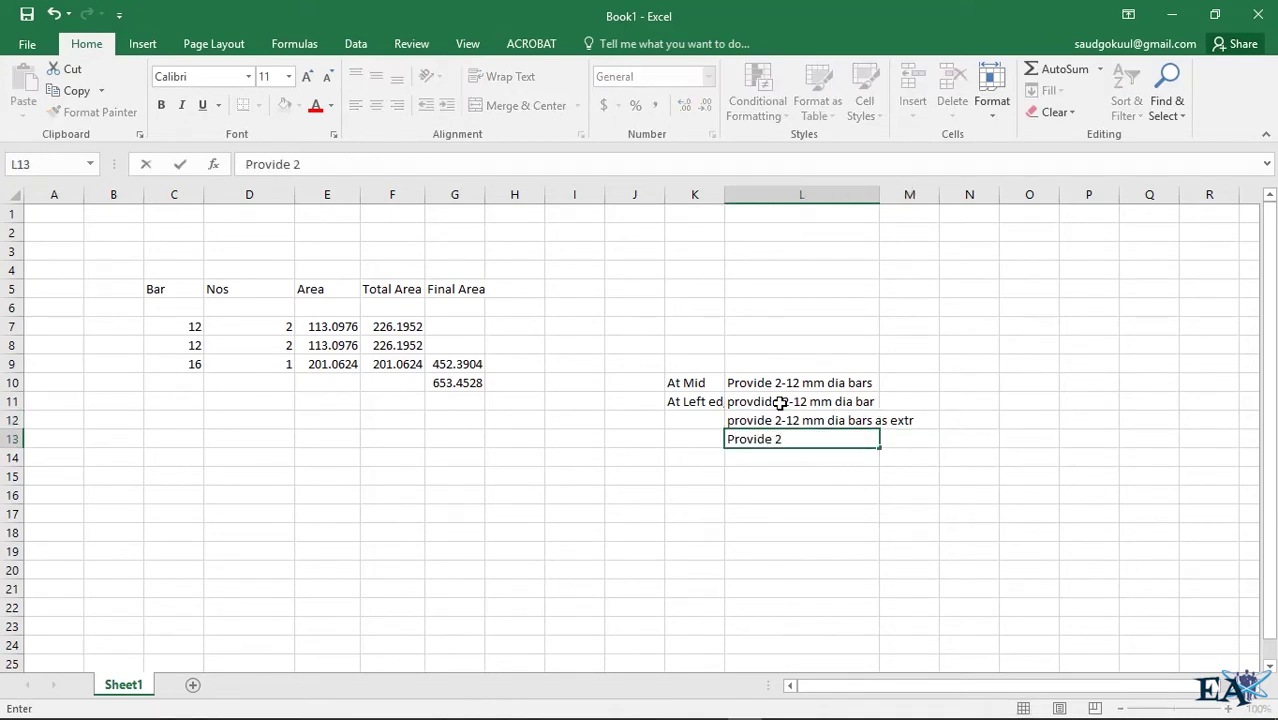
{"action": "type", "text": "e 1-16 mm dia"}
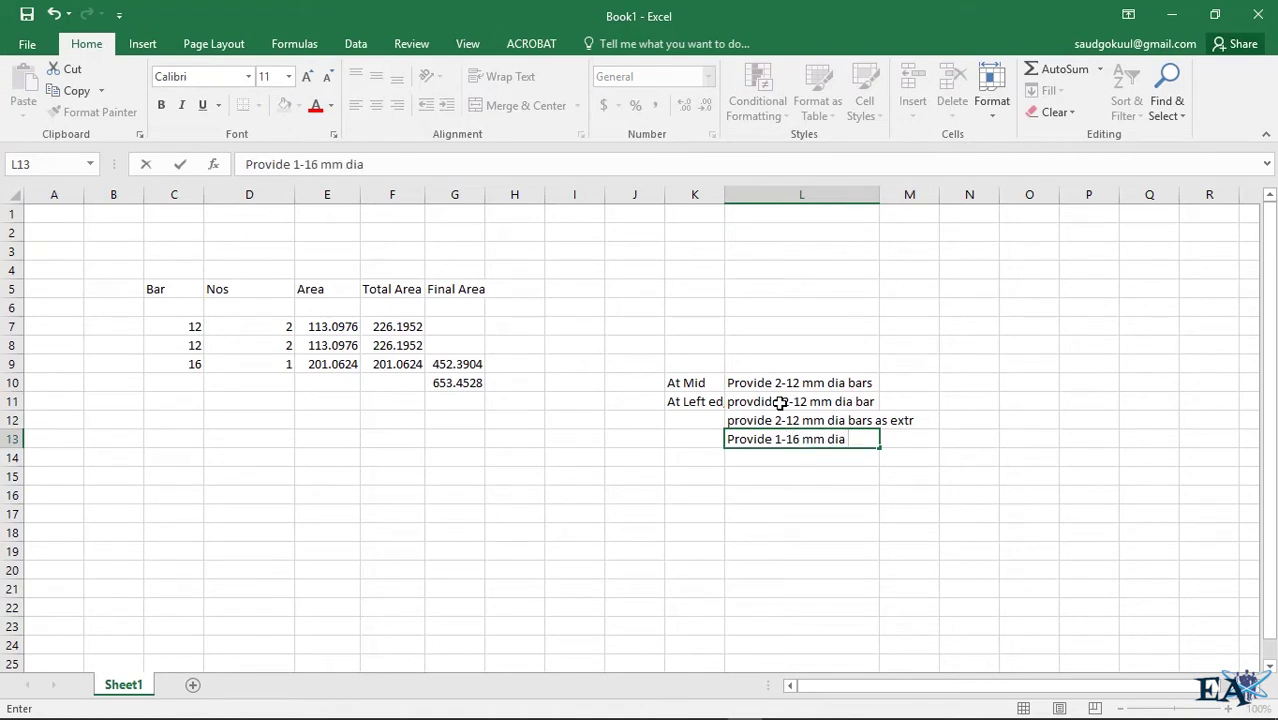
{"action": "type", "text": " bar as extra"}
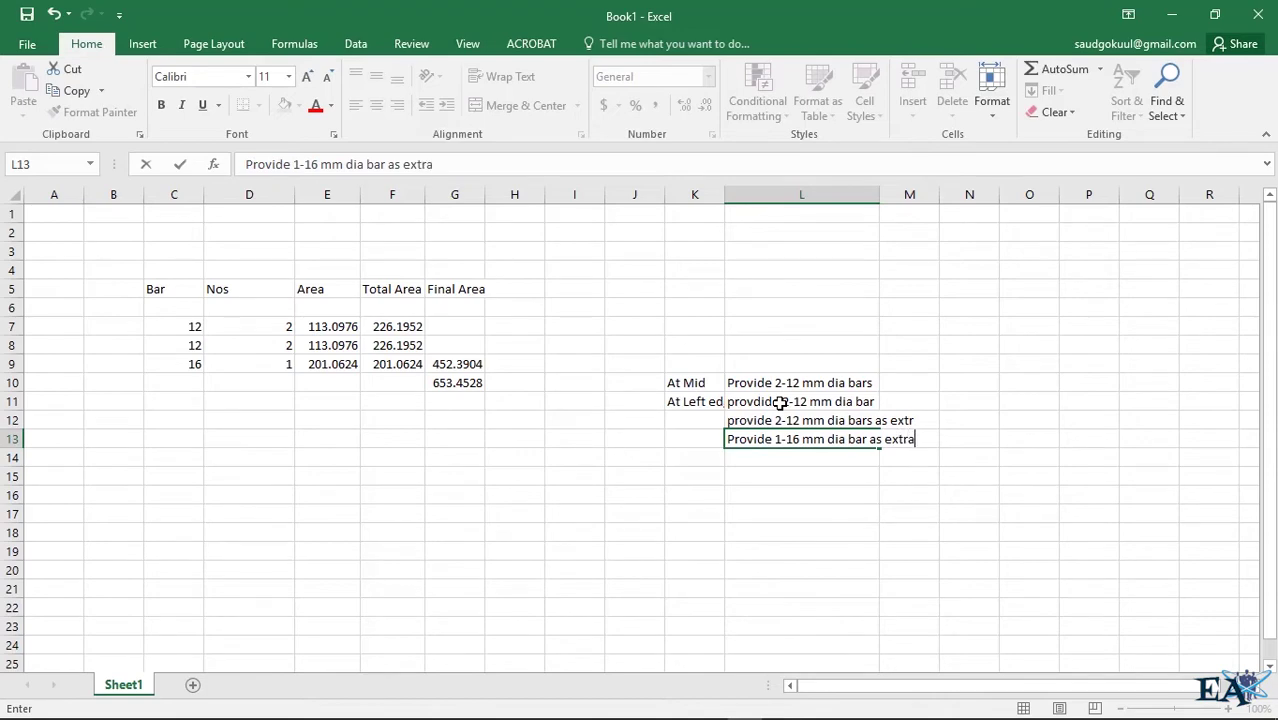
{"action": "key", "text": "Tab"}
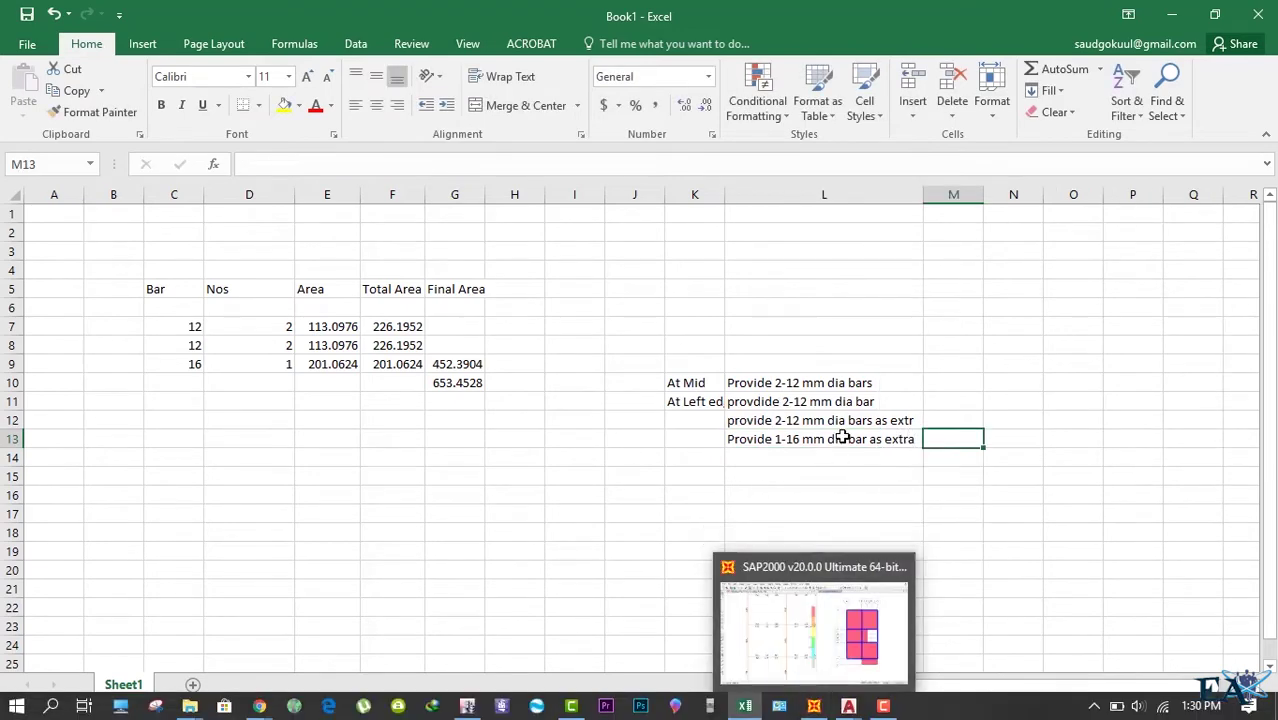
{"action": "left_click_drag", "start_coordinate": [846, 429], "coordinate": [850, 440]}
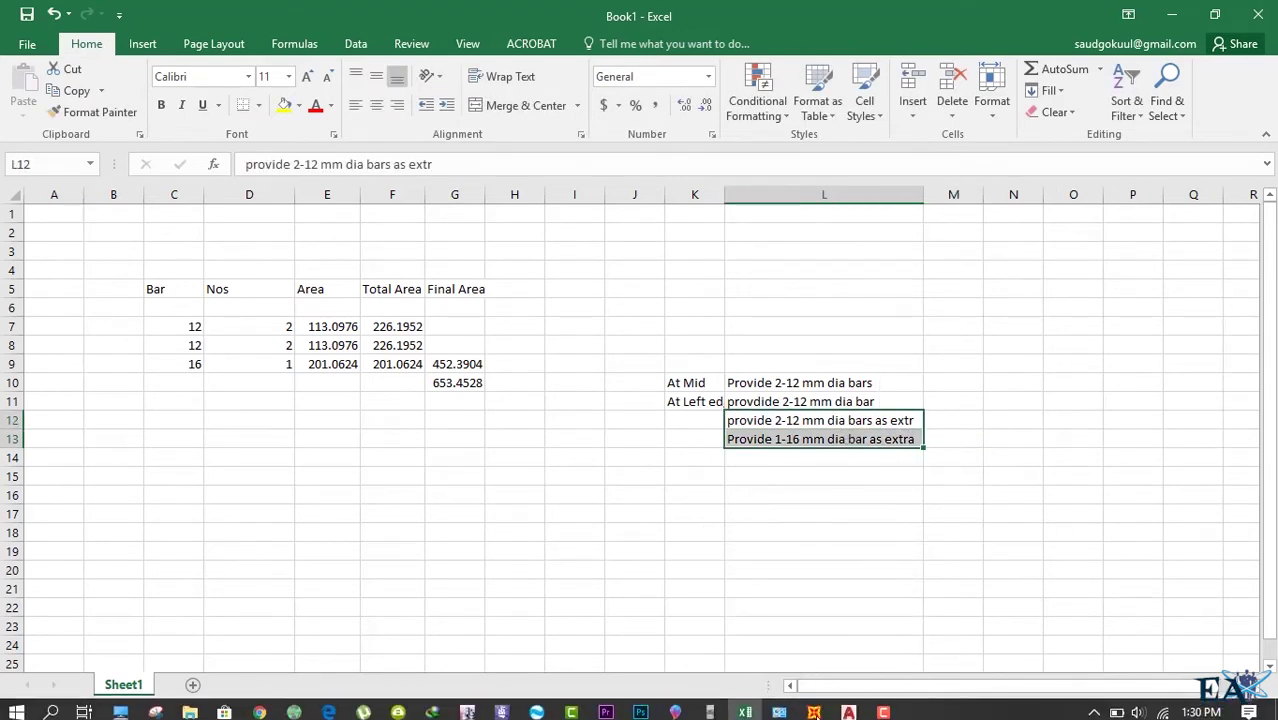
- Check the beam's right-edge steel in SAP2000, return to Excel and enter the label "At right edge" in K15
{"action": "left_click", "coordinate": [814, 707]}
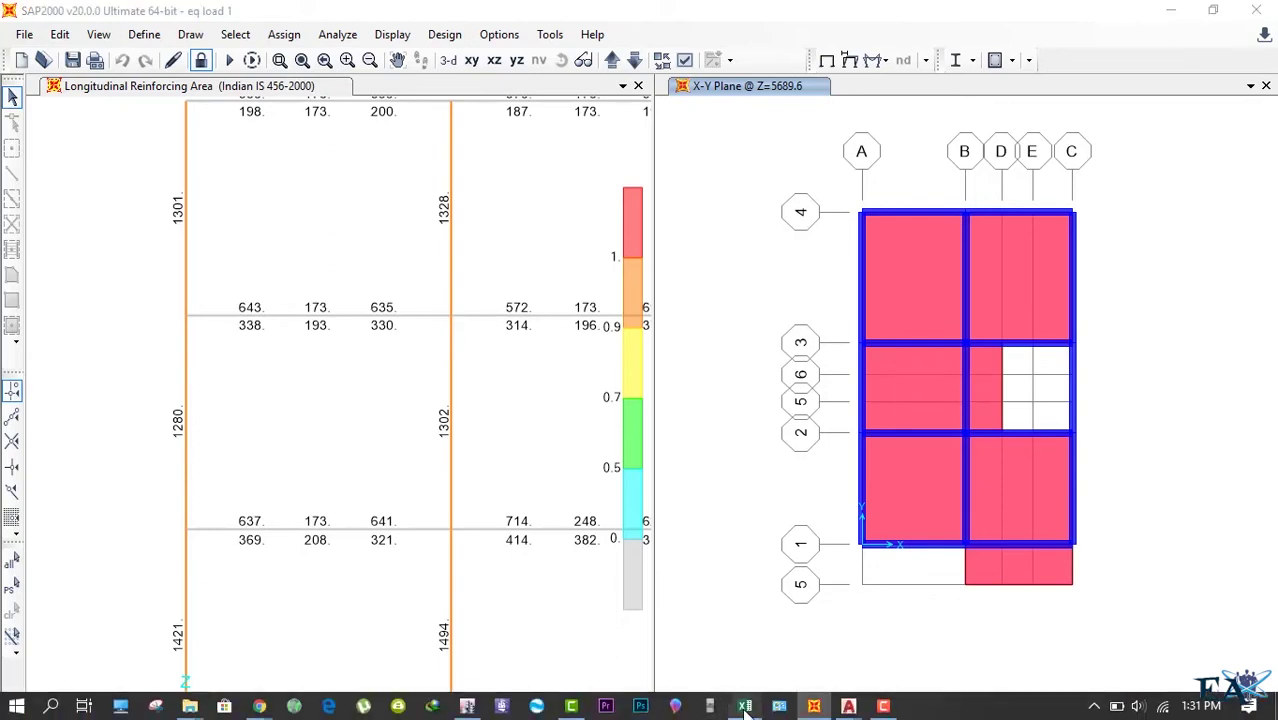
{"action": "left_click", "coordinate": [745, 706]}
{"action": "left_click", "coordinate": [680, 402]}
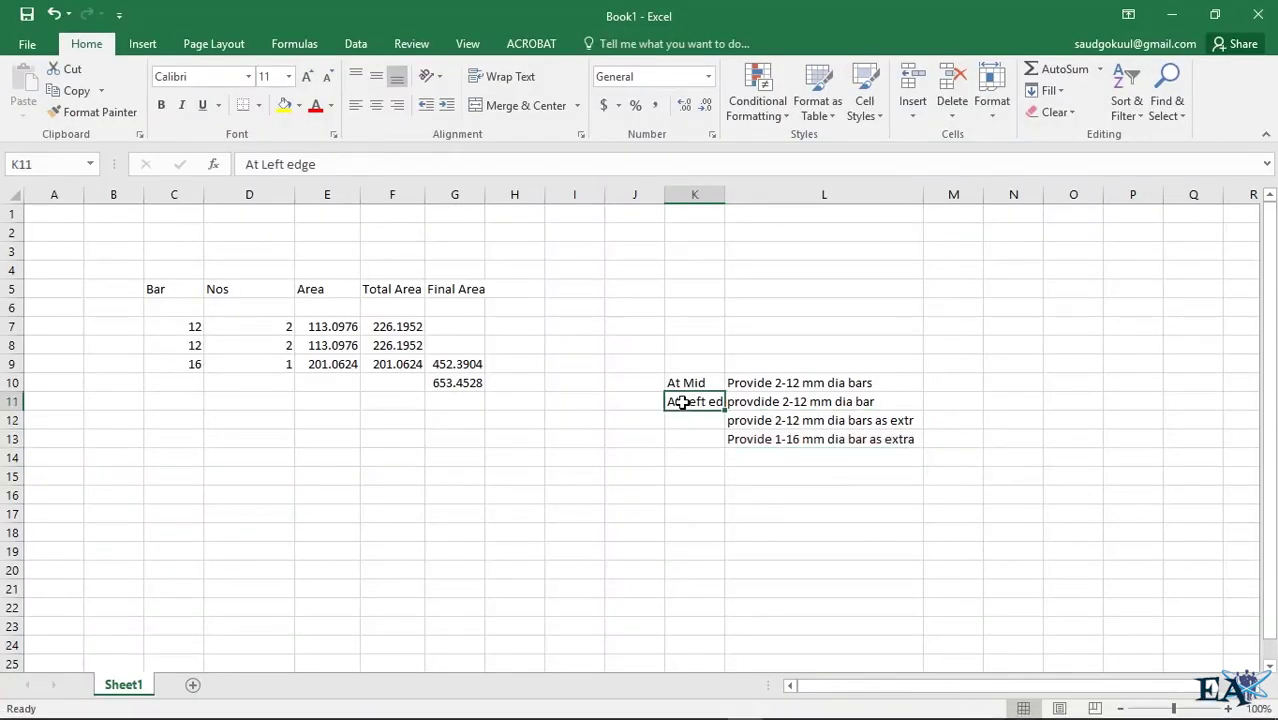
{"action": "left_click", "coordinate": [687, 484]}
{"action": "type", "text": "At"}
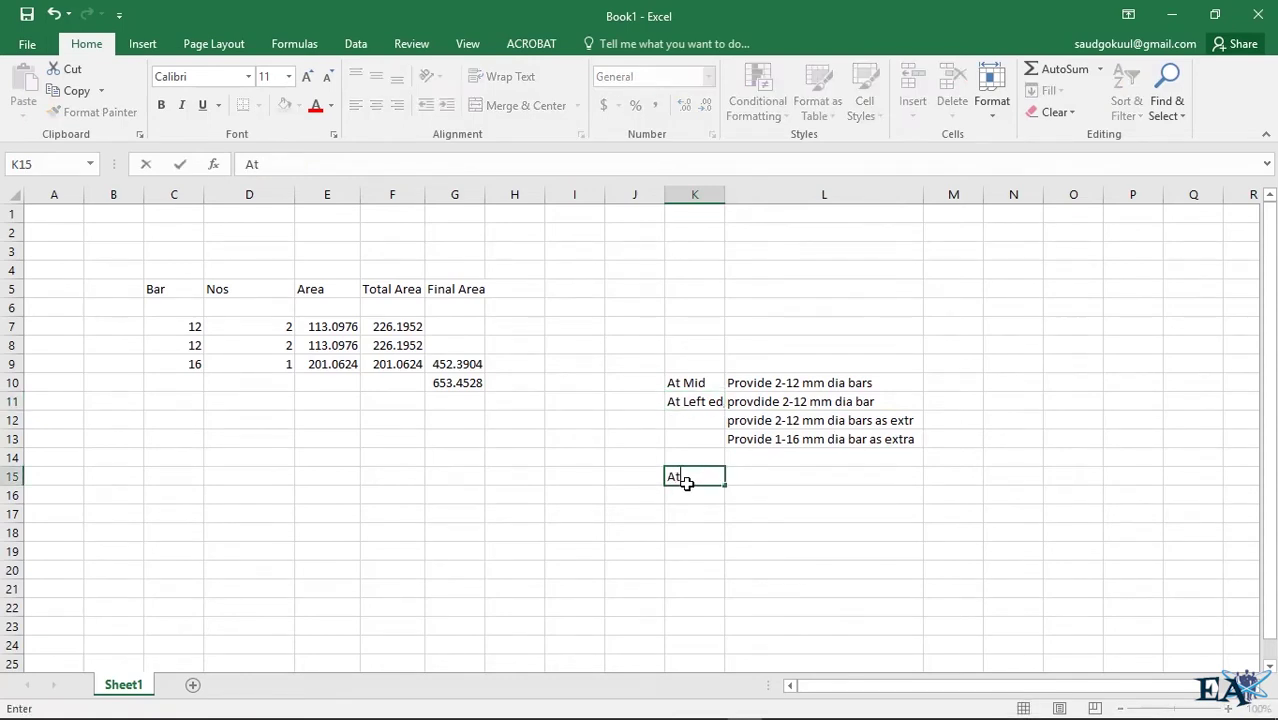
{"action": "type", "text": " right edge"}
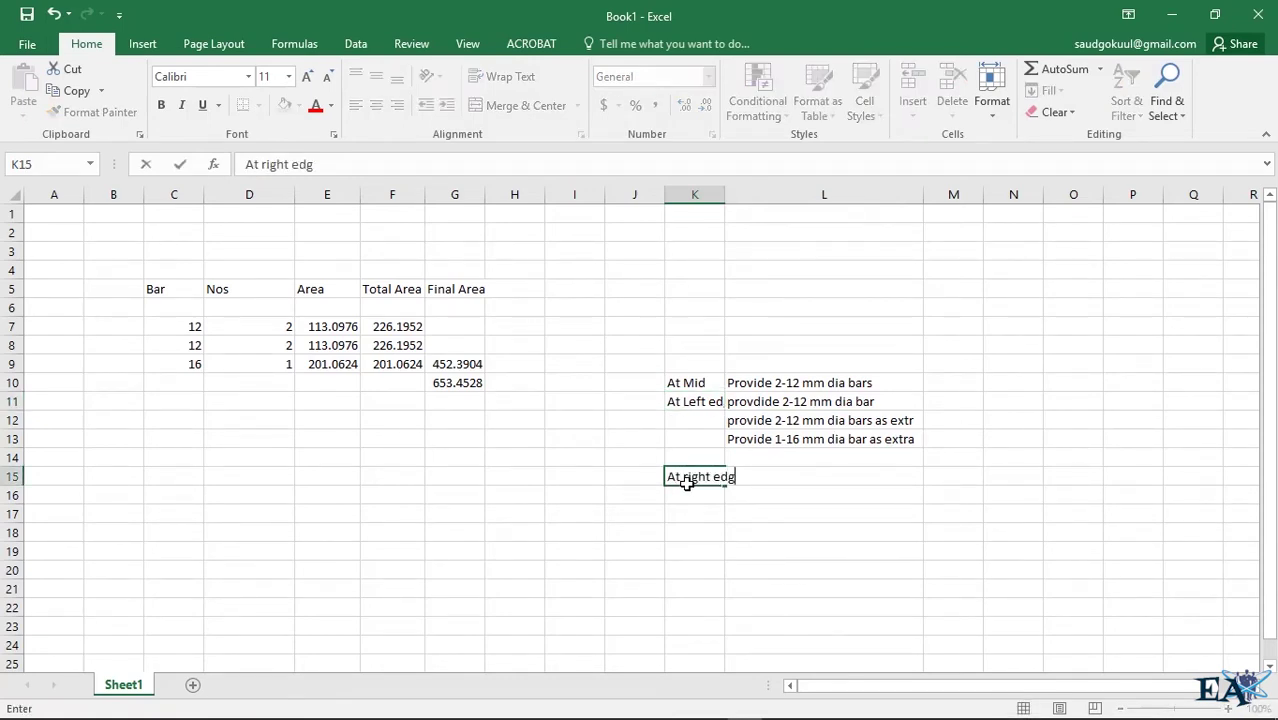
{"action": "key", "text": "Tab"}
- Copy the left-edge provisions from L11:L13 to L15:L17 and widen column K to fit its labels
{"action": "left_click_drag", "start_coordinate": [747, 404], "coordinate": [748, 437]}
{"action": "key", "text": "ctrl+c"}
{"action": "left_click", "coordinate": [778, 474]}
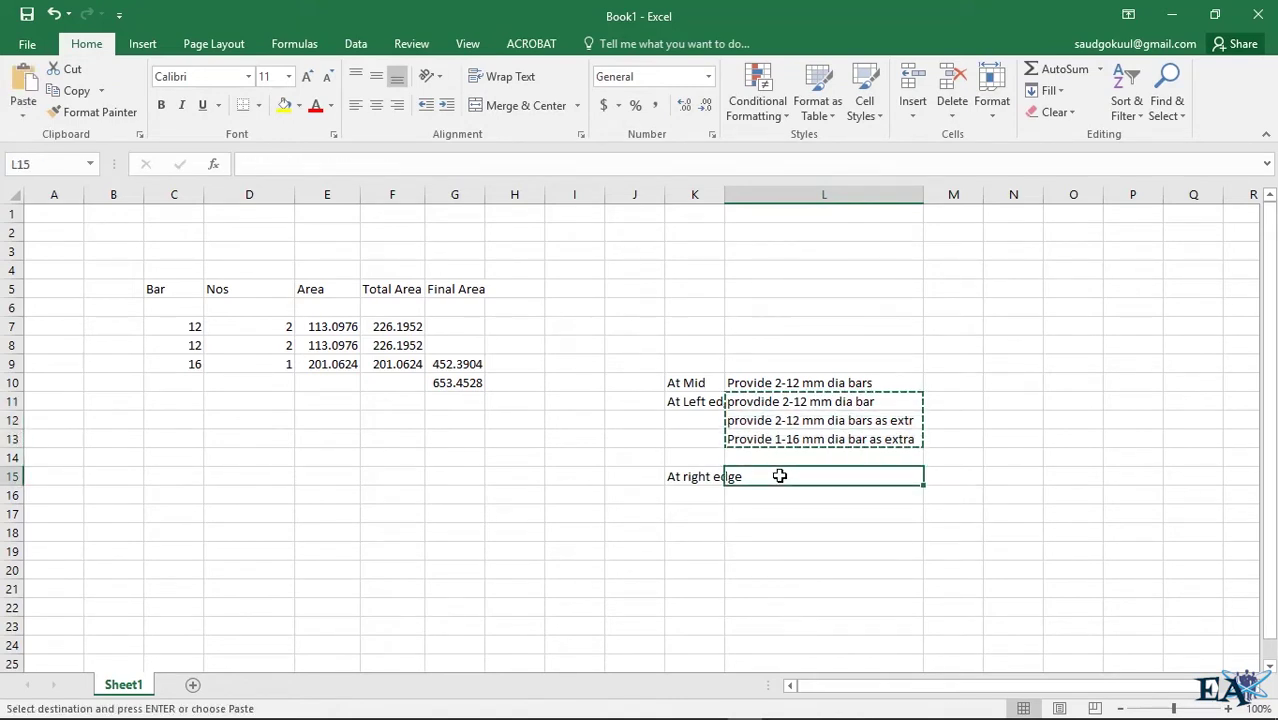
{"action": "key", "text": "ctrl+v"}
{"action": "left_click_drag", "start_coordinate": [724, 204], "coordinate": [746, 204]}
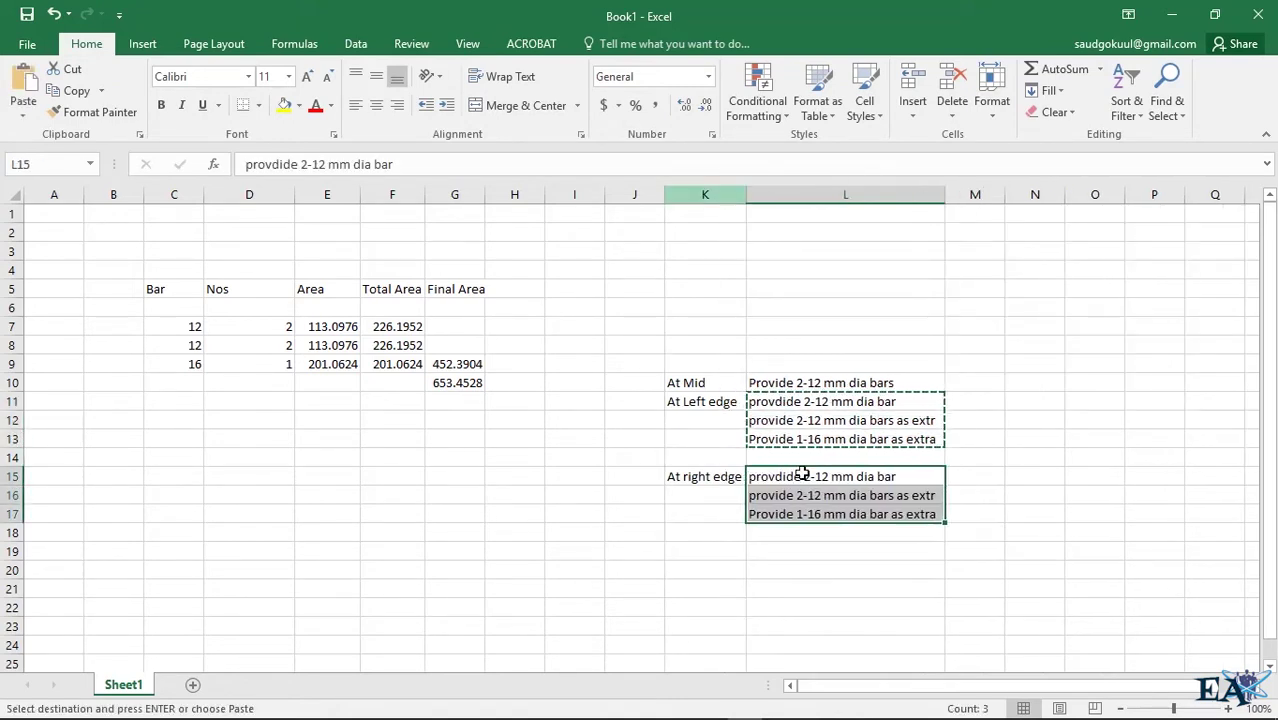
{"action": "left_click", "coordinate": [812, 496]}
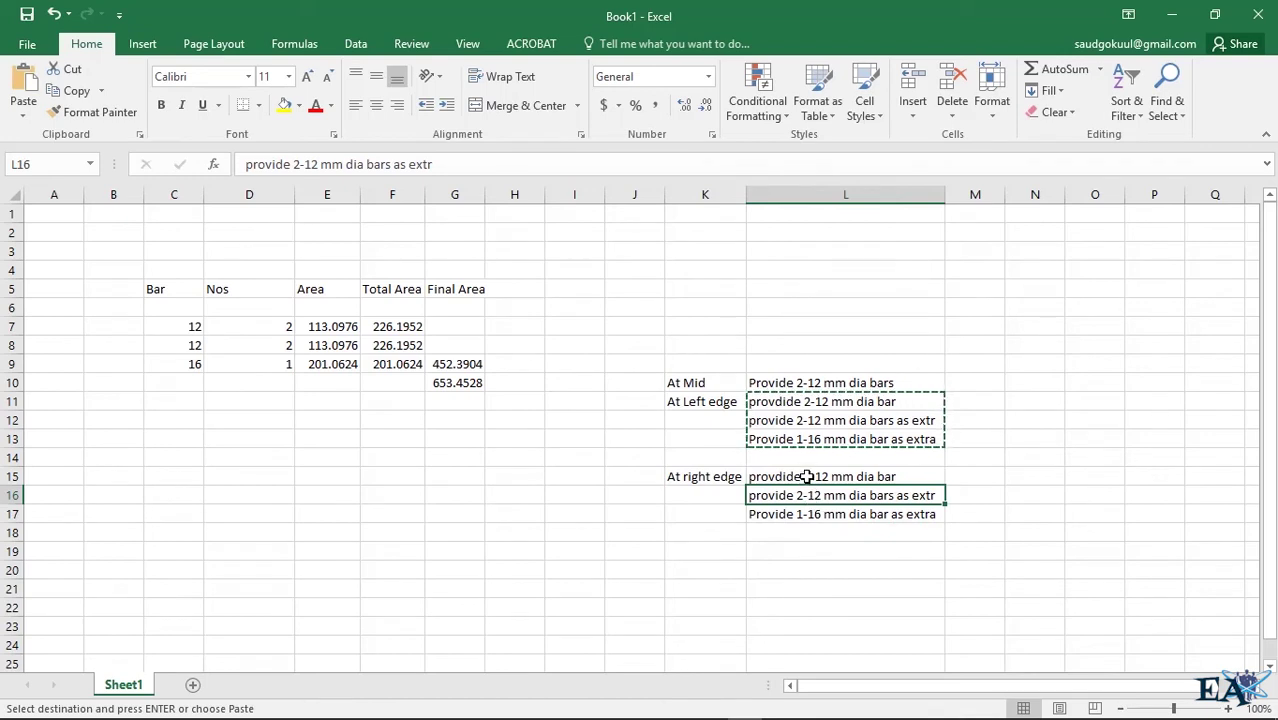
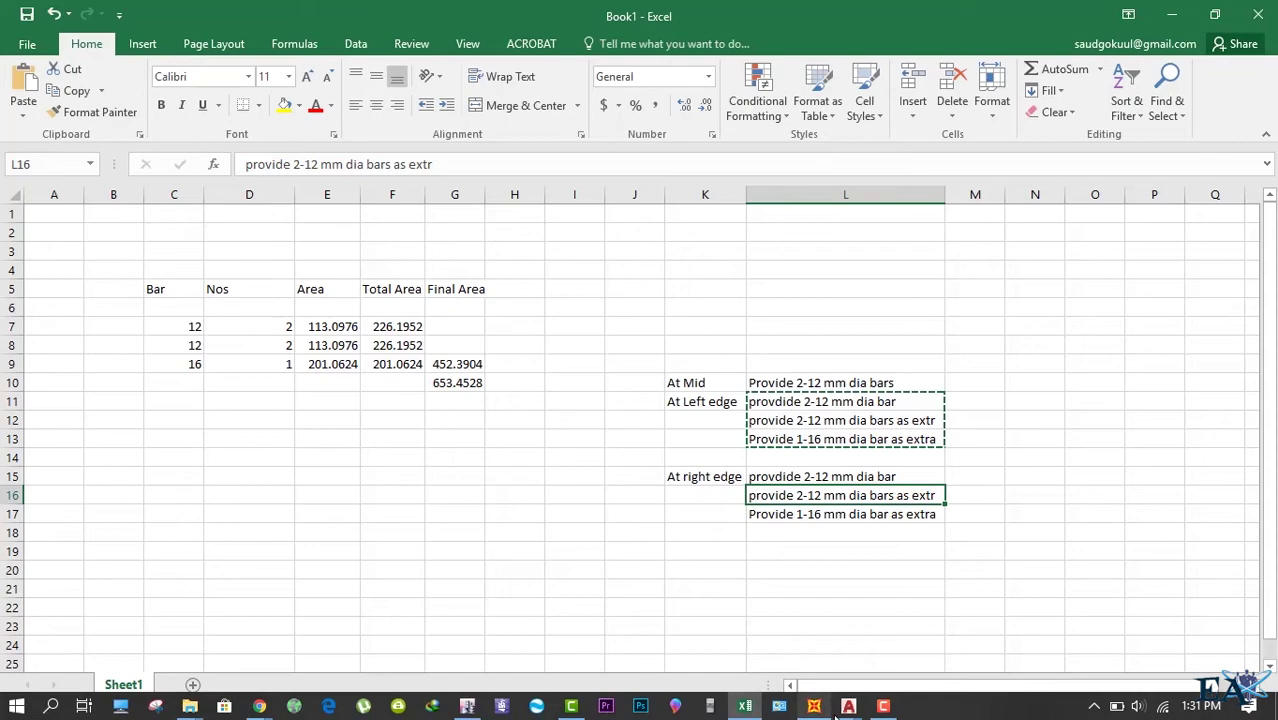
- Switch to the beam detail drawing in AutoCAD and examine beams B3 and B3' with their cross-sections
{"action": "mouse_move", "coordinate": [848, 706]}
{"action": "left_click", "coordinate": [694, 628]}
{"action": "mouse_move", "coordinate": [665, 328]}
{"action": "middle_mouse_down"}
{"action": "mouse_move", "coordinate": [667, 458]}
{"action": "mouse_move", "coordinate": [855, 543]}
{"action": "mouse_move", "coordinate": [785, 350]}
{"action": "middle_mouse_up"}
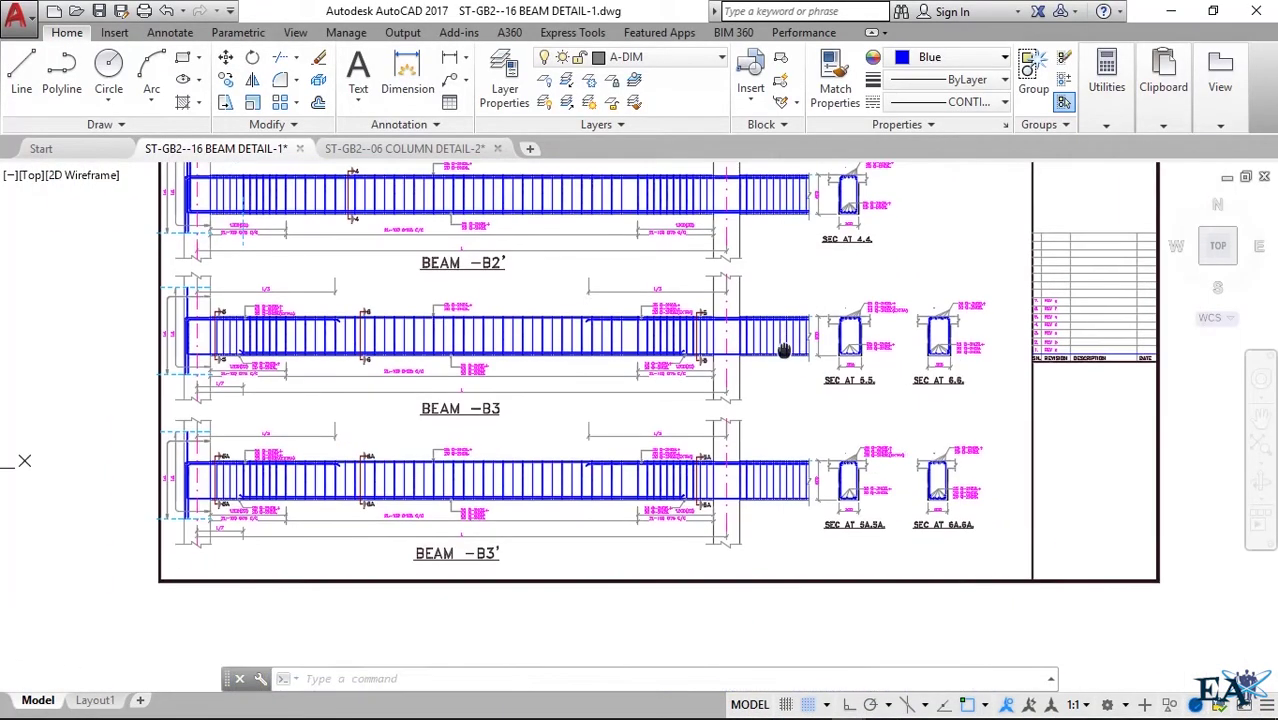
{"action": "scroll", "coordinate": [819, 480], "scroll_direction": "up", "scroll_amount": 2}
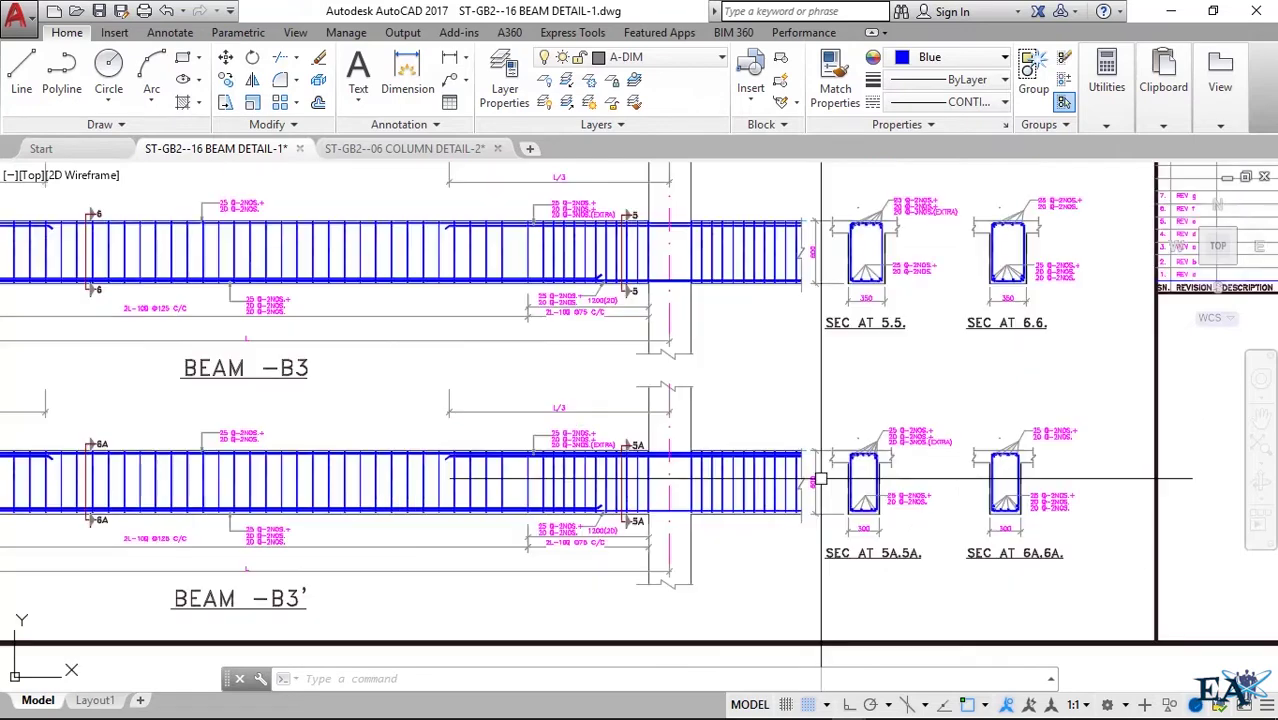
{"action": "scroll", "coordinate": [700, 490], "scroll_direction": "down", "scroll_amount": 3}
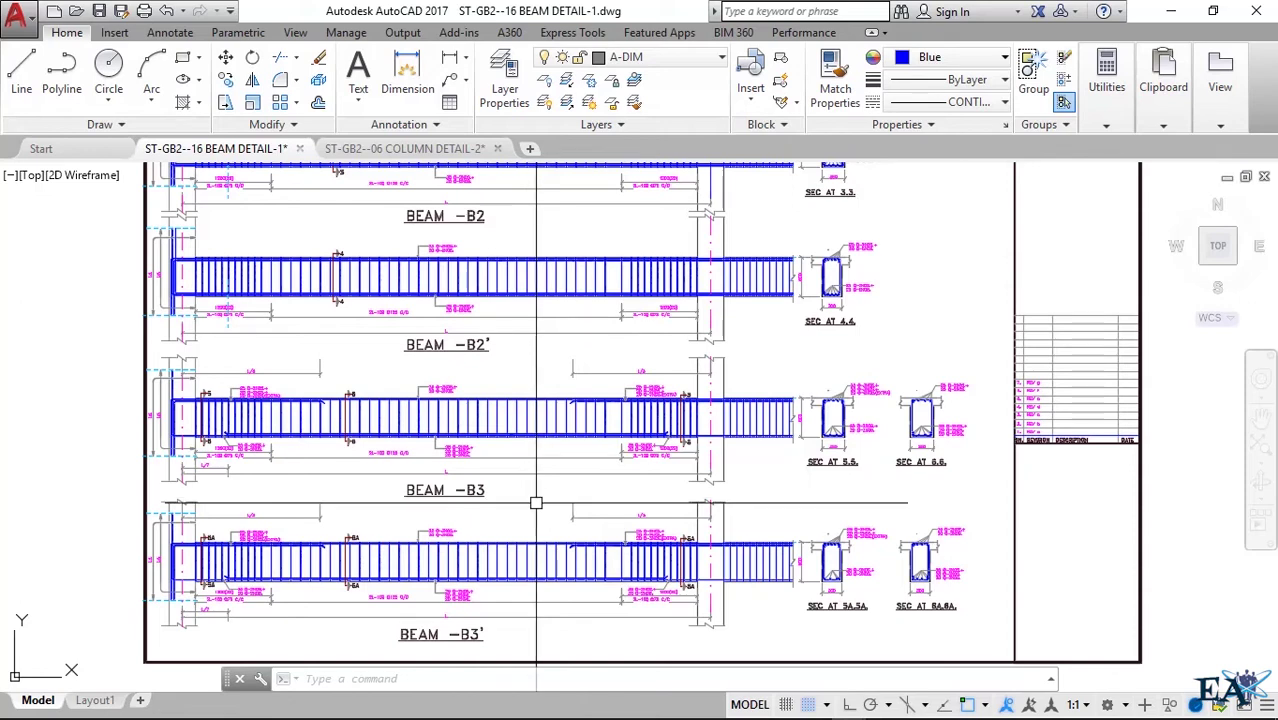
- Review the reinforcement results and floor plan in SAP2000, then examine beam B3's top bars and section 5.5 in AutoCAD
{"action": "left_click", "coordinate": [814, 706]}
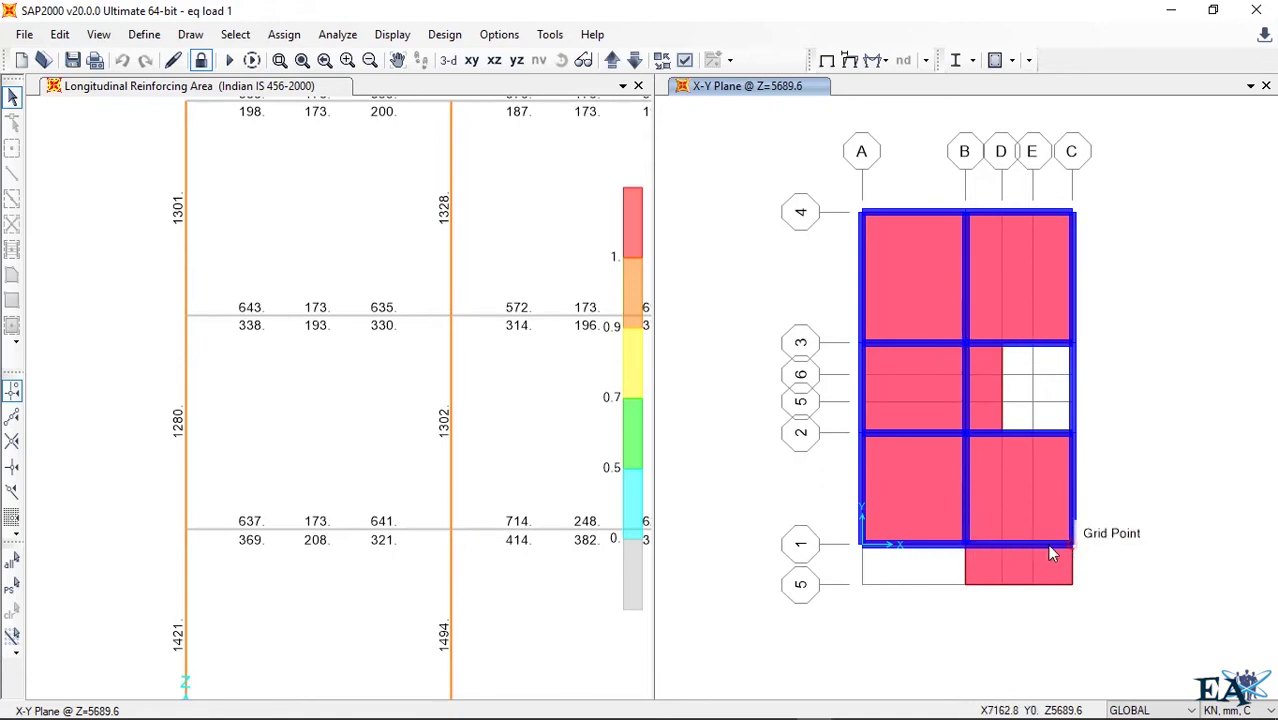
{"action": "mouse_move", "coordinate": [848, 706]}
{"action": "left_click", "coordinate": [790, 652]}
{"action": "scroll", "coordinate": [411, 411], "scroll_direction": "up", "scroll_amount": 5}
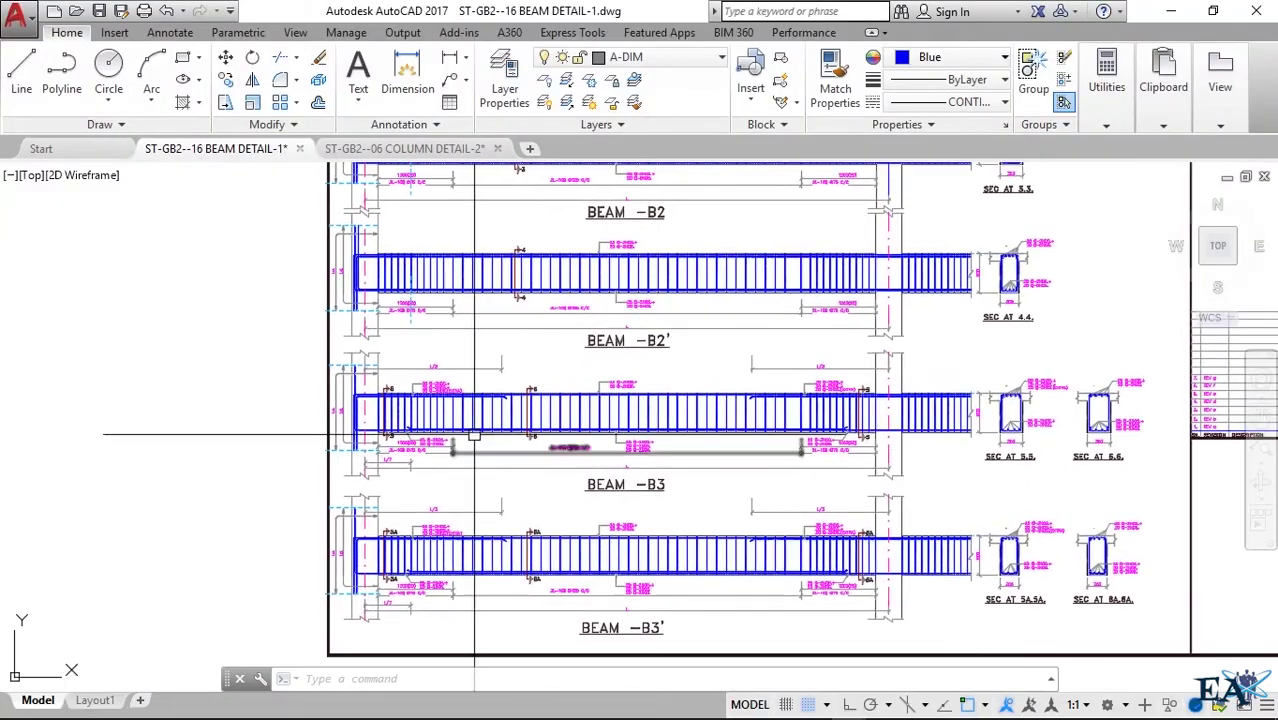
{"action": "scroll", "coordinate": [411, 411], "scroll_direction": "down", "scroll_amount": 3}
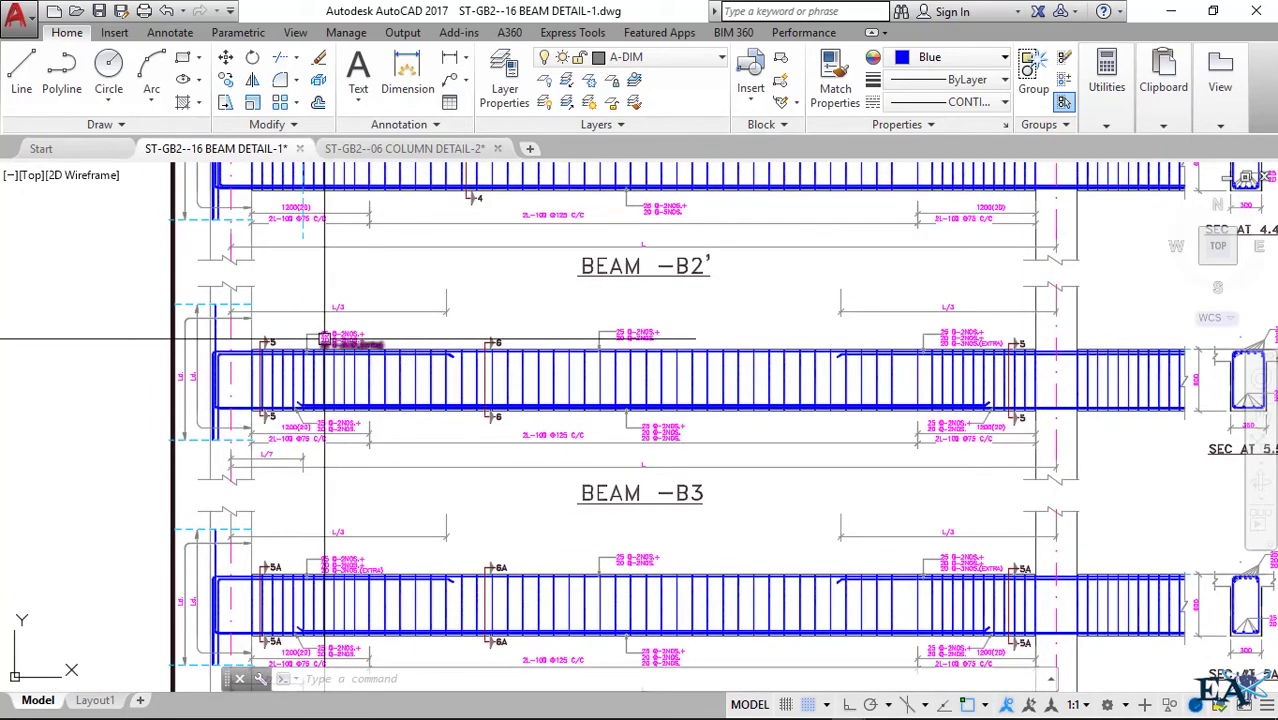
{"action": "scroll", "coordinate": [333, 355], "scroll_direction": "down", "scroll_amount": 3}
{"action": "scroll", "coordinate": [263, 355], "scroll_direction": "up", "scroll_amount": 3}
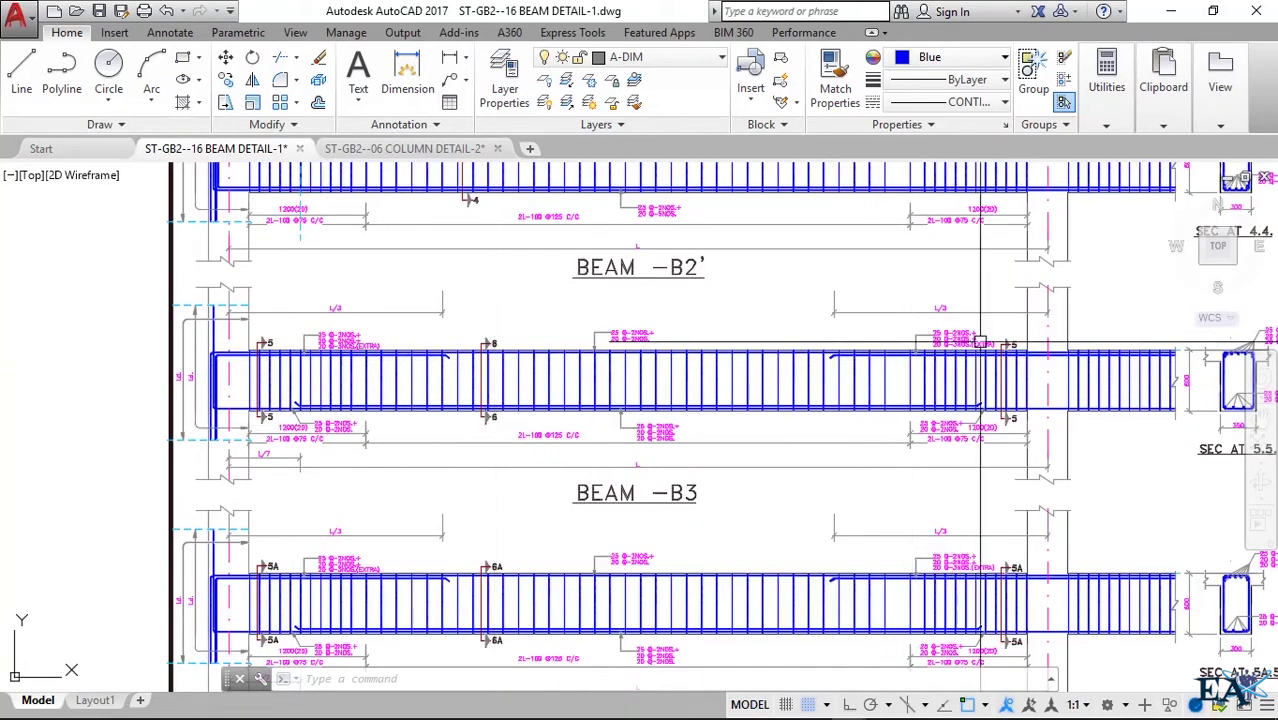
{"action": "middle_click_drag", "start_coordinate": [967, 431], "coordinate": [731, 441]}
{"action": "scroll", "coordinate": [830, 412], "scroll_direction": "up", "scroll_amount": 4}
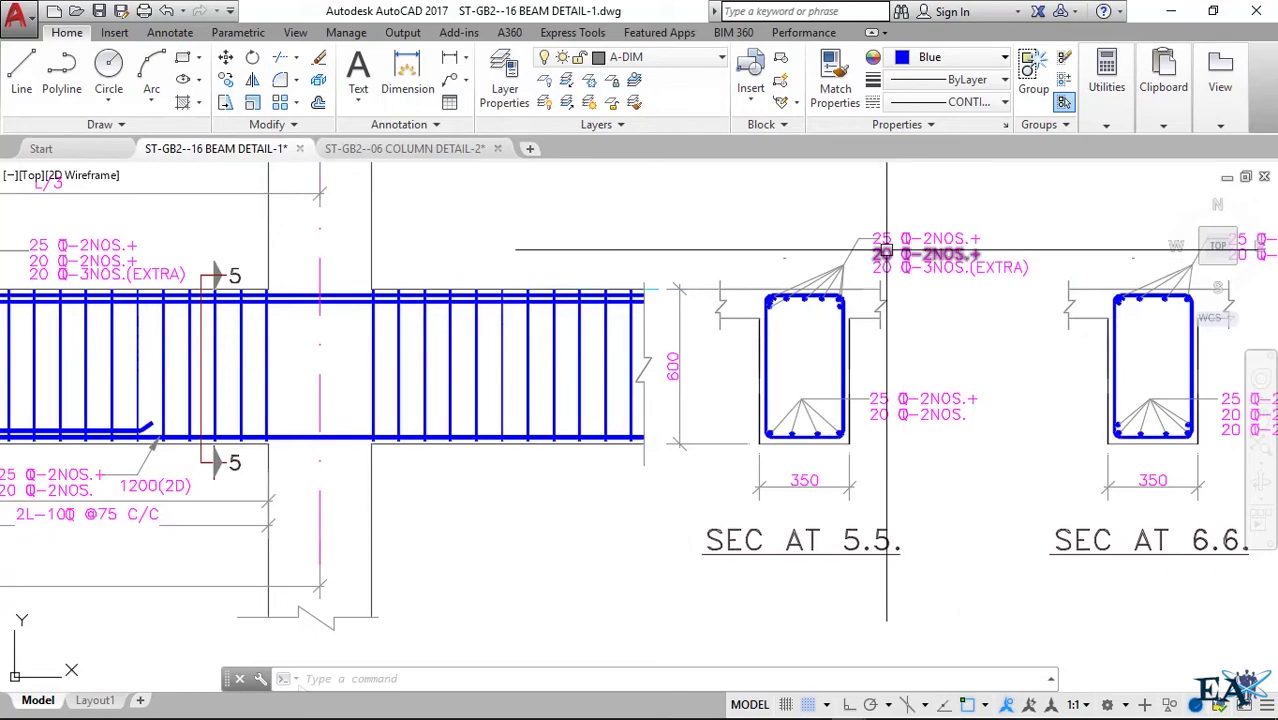
- Examine beam B3's bar callouts at the left support and midspan, including the extra top bars over L/3
{"action": "scroll", "coordinate": [962, 300], "scroll_direction": "down", "scroll_amount": 5}
{"action": "scroll", "coordinate": [813, 385], "scroll_direction": "up", "scroll_amount": 2}
{"action": "scroll", "coordinate": [1169, 356], "scroll_direction": "up", "scroll_amount": 2}
{"action": "scroll", "coordinate": [340, 310], "scroll_direction": "up", "scroll_amount": 4}
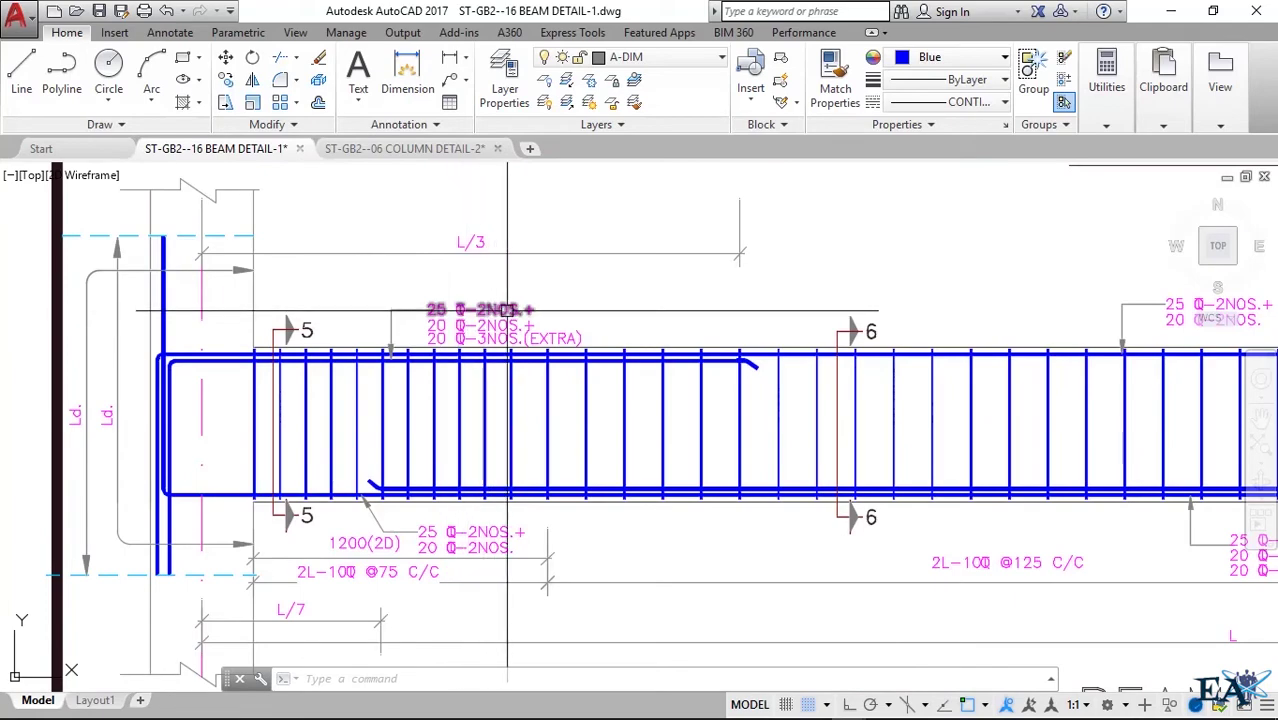
{"action": "scroll", "coordinate": [520, 330], "scroll_direction": "down", "scroll_amount": 3}
{"action": "middle_click_drag", "start_coordinate": [520, 330], "coordinate": [350, 330]}
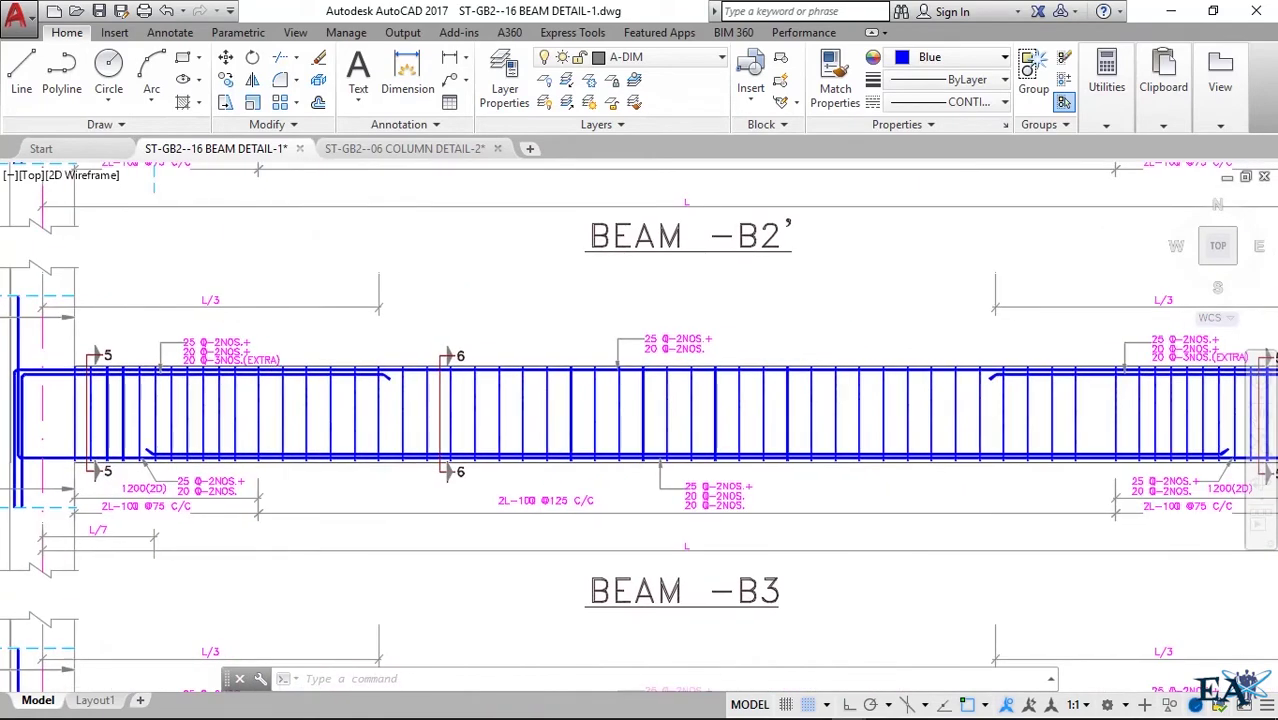
{"action": "scroll", "coordinate": [363, 377], "scroll_direction": "down", "scroll_amount": 2}
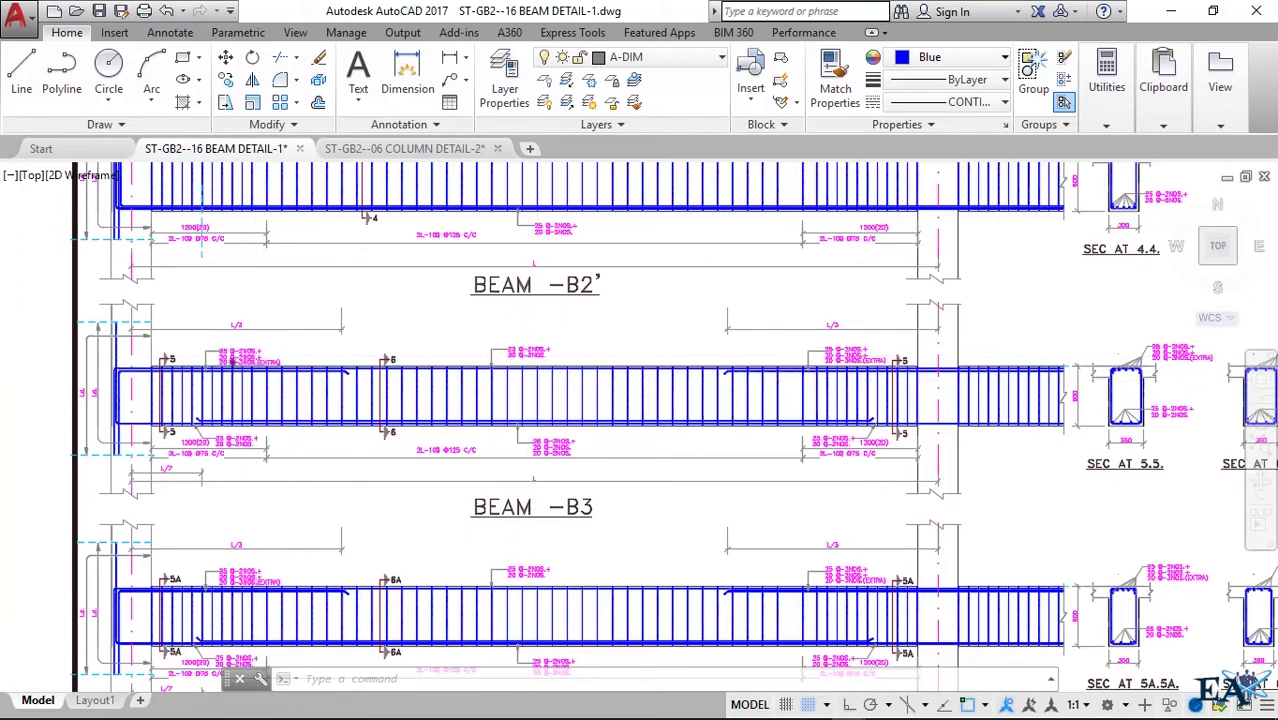
{"action": "scroll", "coordinate": [247, 343], "scroll_direction": "up", "scroll_amount": 2}
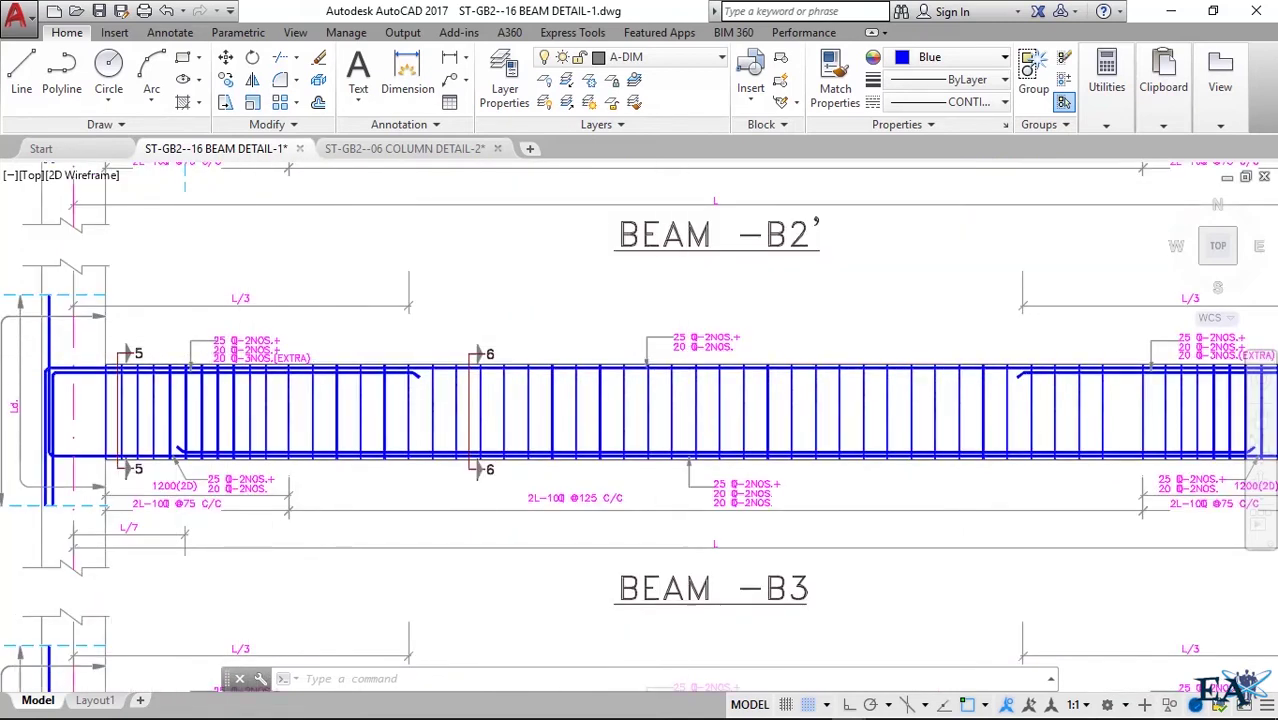
{"action": "scroll", "coordinate": [700, 340], "scroll_direction": "up", "scroll_amount": 2}
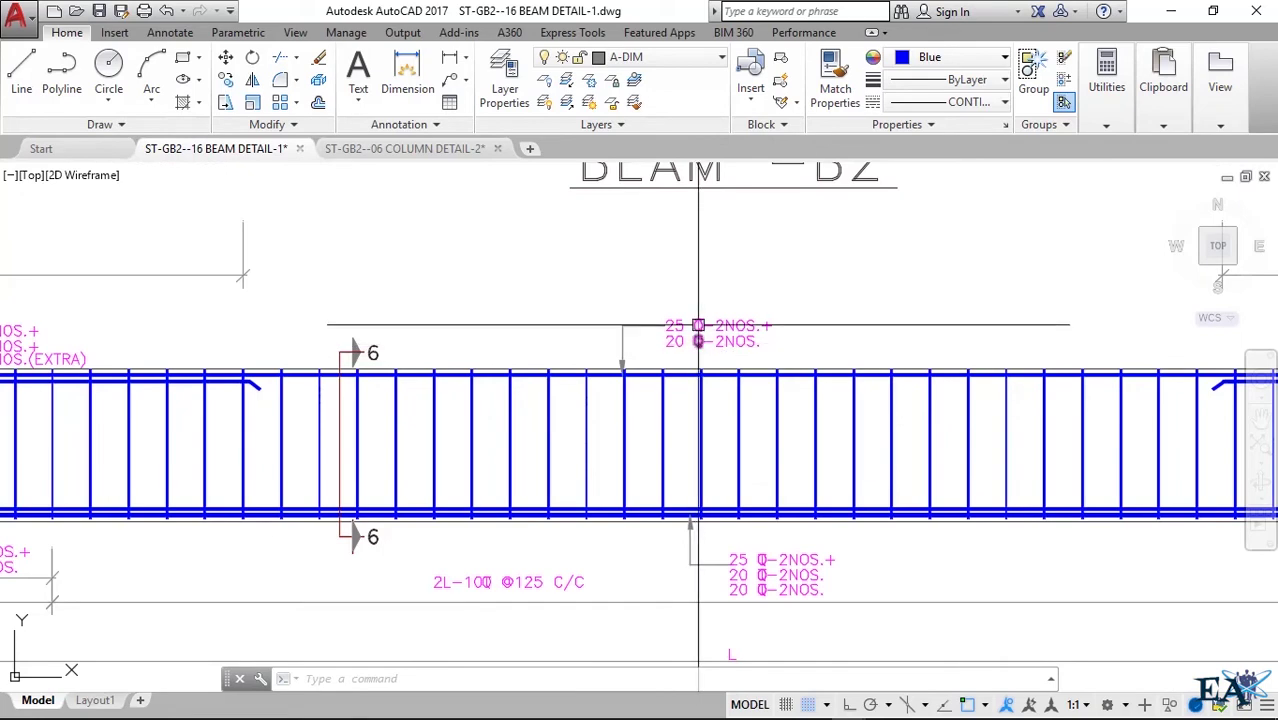
{"action": "scroll", "coordinate": [698, 325], "scroll_direction": "down", "scroll_amount": 3}
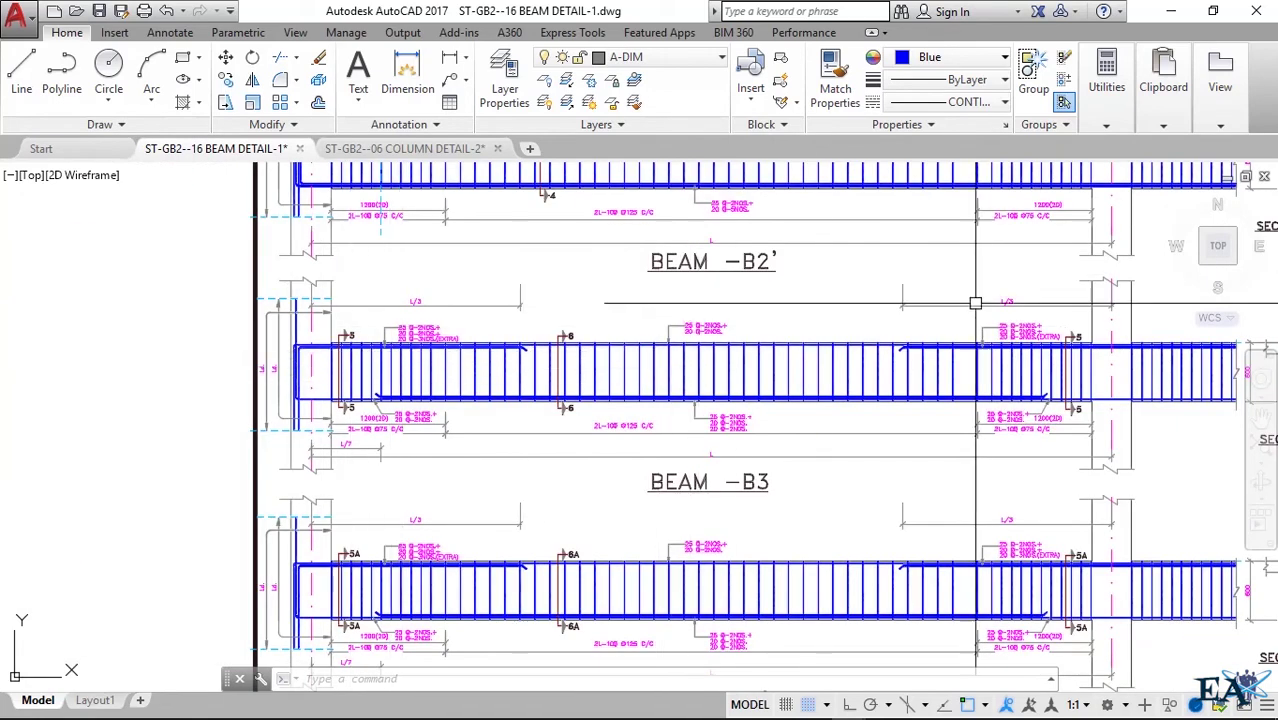
- Examine beam B3's right-support bar callouts and compare them with sections 5.5 and 6.6
{"action": "scroll", "coordinate": [1005, 352], "scroll_direction": "down", "scroll_amount": 1}
{"action": "scroll", "coordinate": [930, 338], "scroll_direction": "up", "scroll_amount": 4}
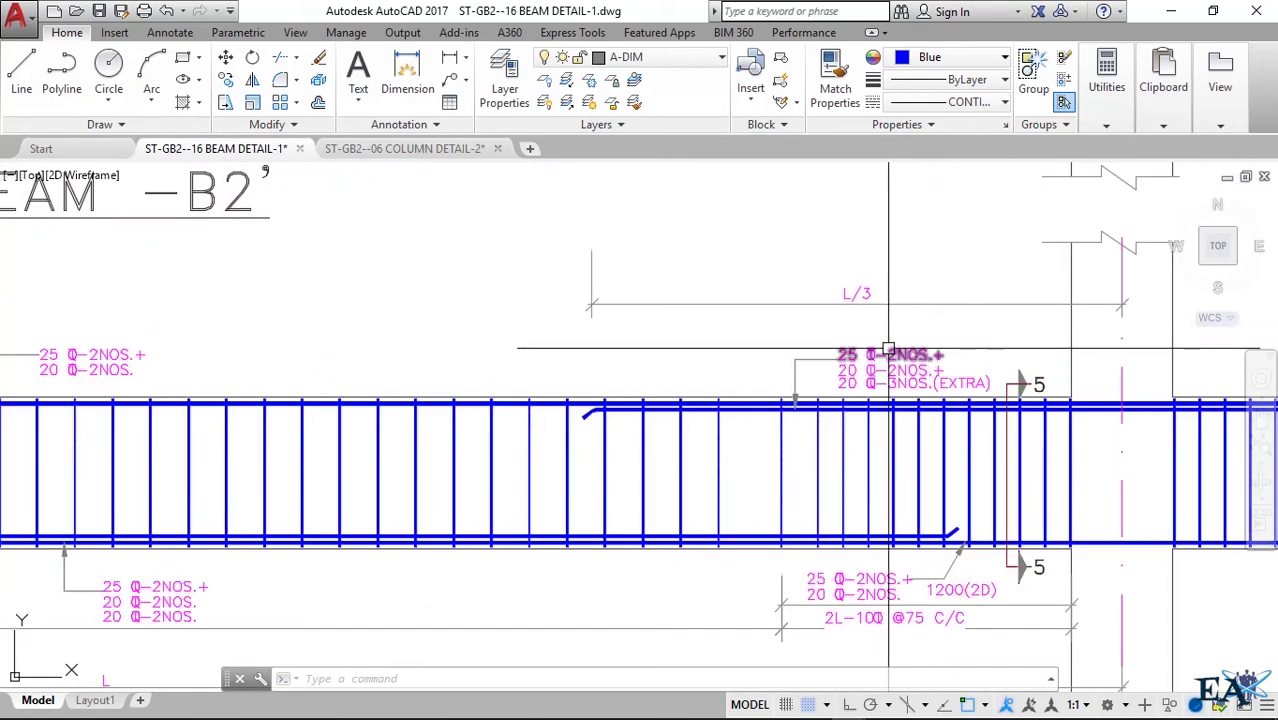
{"action": "scroll", "coordinate": [893, 360], "scroll_direction": "down", "scroll_amount": 4}
{"action": "scroll", "coordinate": [955, 388], "scroll_direction": "up", "scroll_amount": 2}
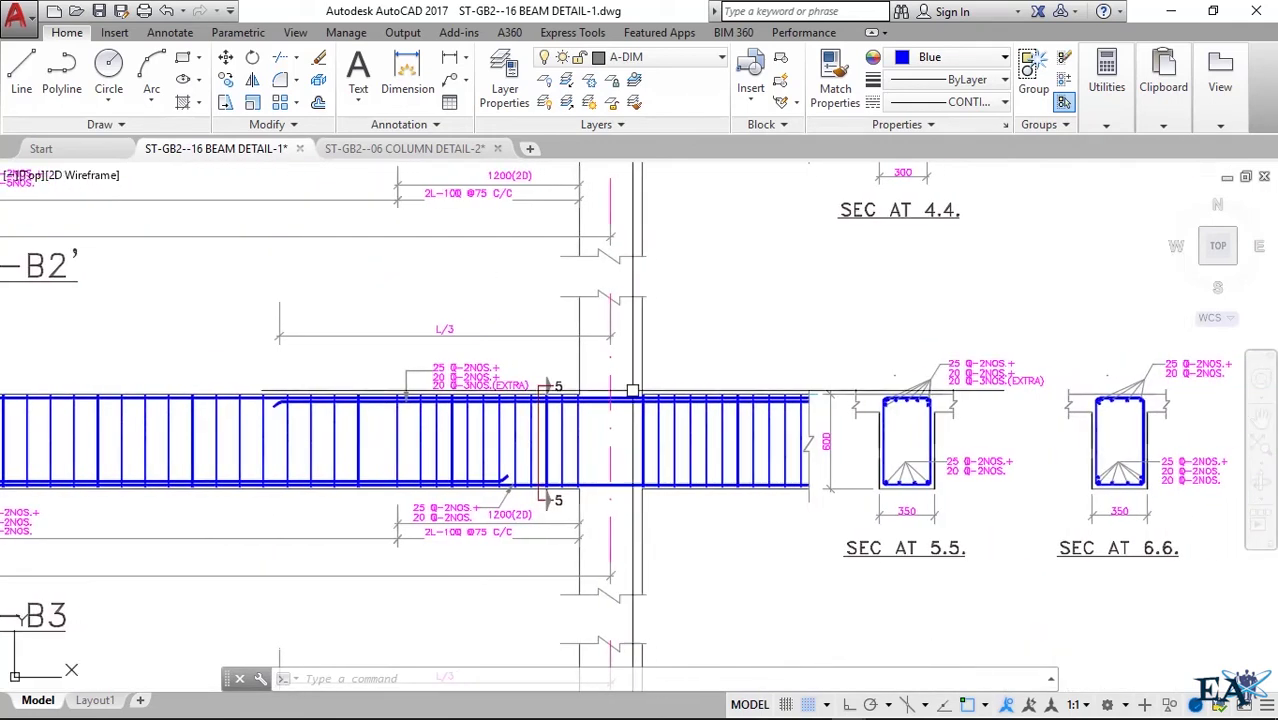
- Examine the extra top bars in section 5.5 and at beam B3's left support, including their L/3 extent along the span
{"action": "scroll", "coordinate": [960, 390], "scroll_direction": "up", "scroll_amount": 2}
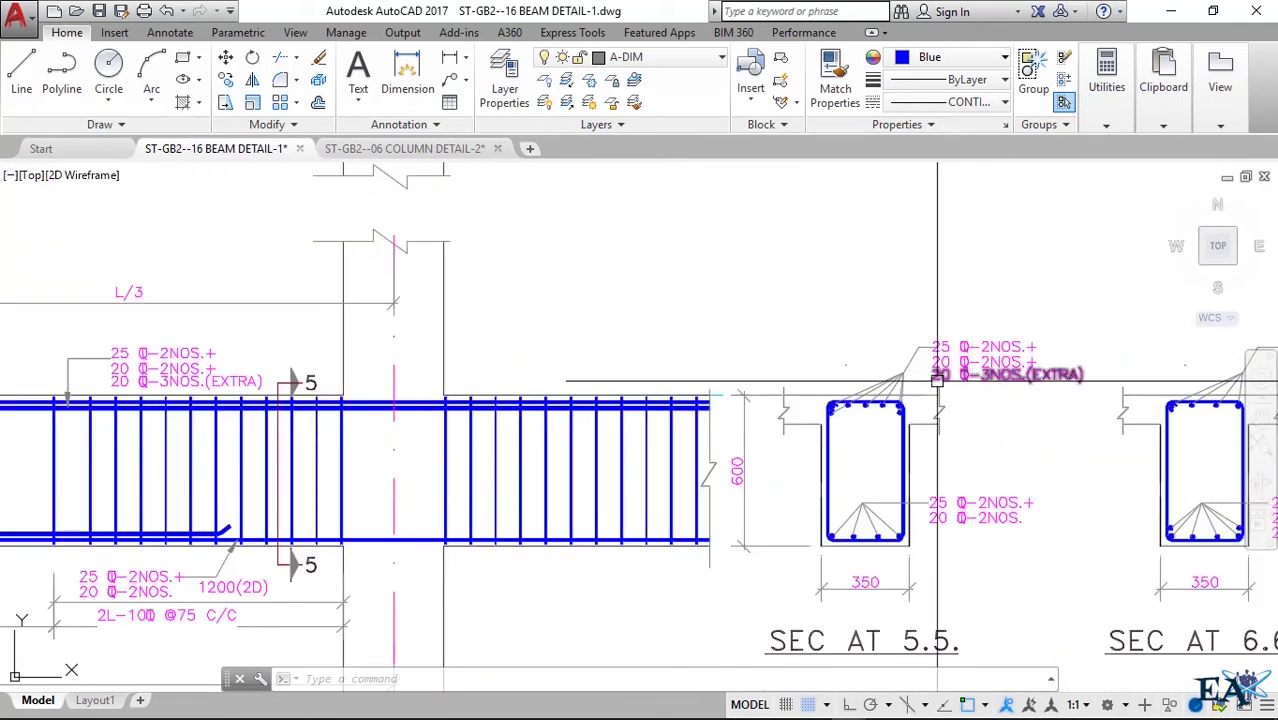
{"action": "scroll", "coordinate": [988, 384], "scroll_direction": "down", "scroll_amount": 5}
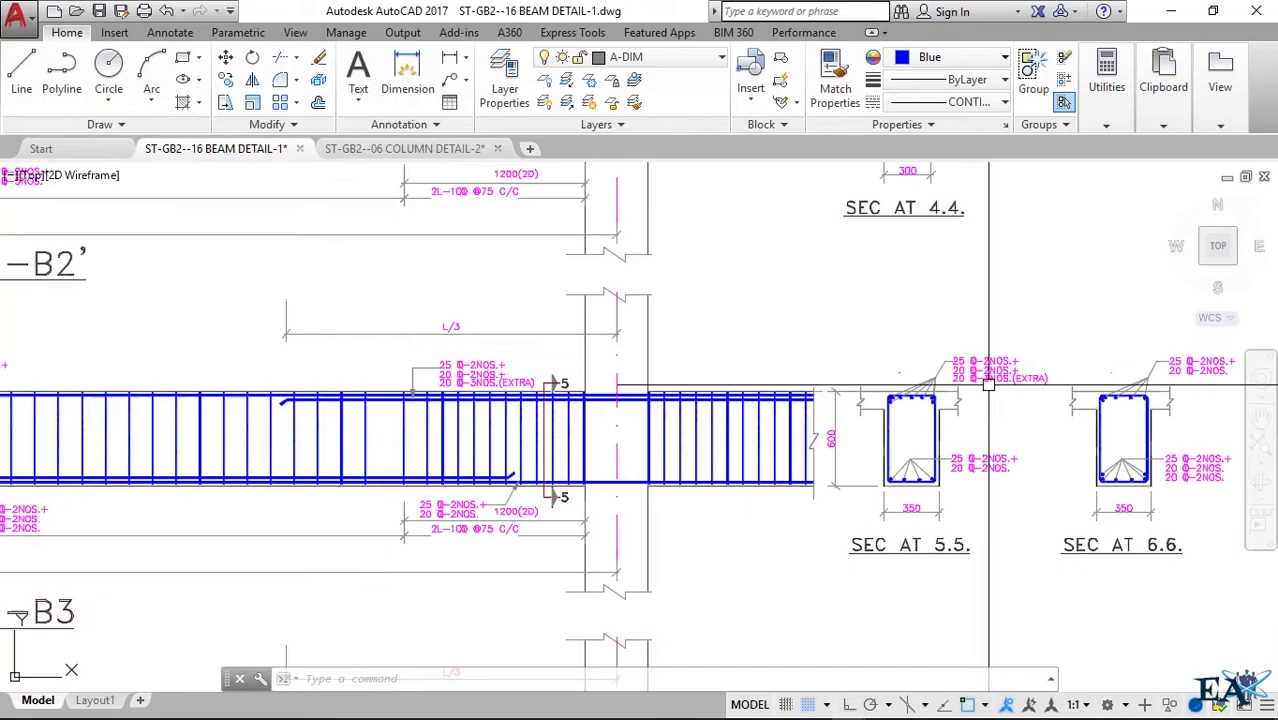
{"action": "scroll", "coordinate": [531, 381], "scroll_direction": "up", "scroll_amount": 4}
{"action": "scroll", "coordinate": [531, 381], "scroll_direction": "up", "scroll_amount": 4}
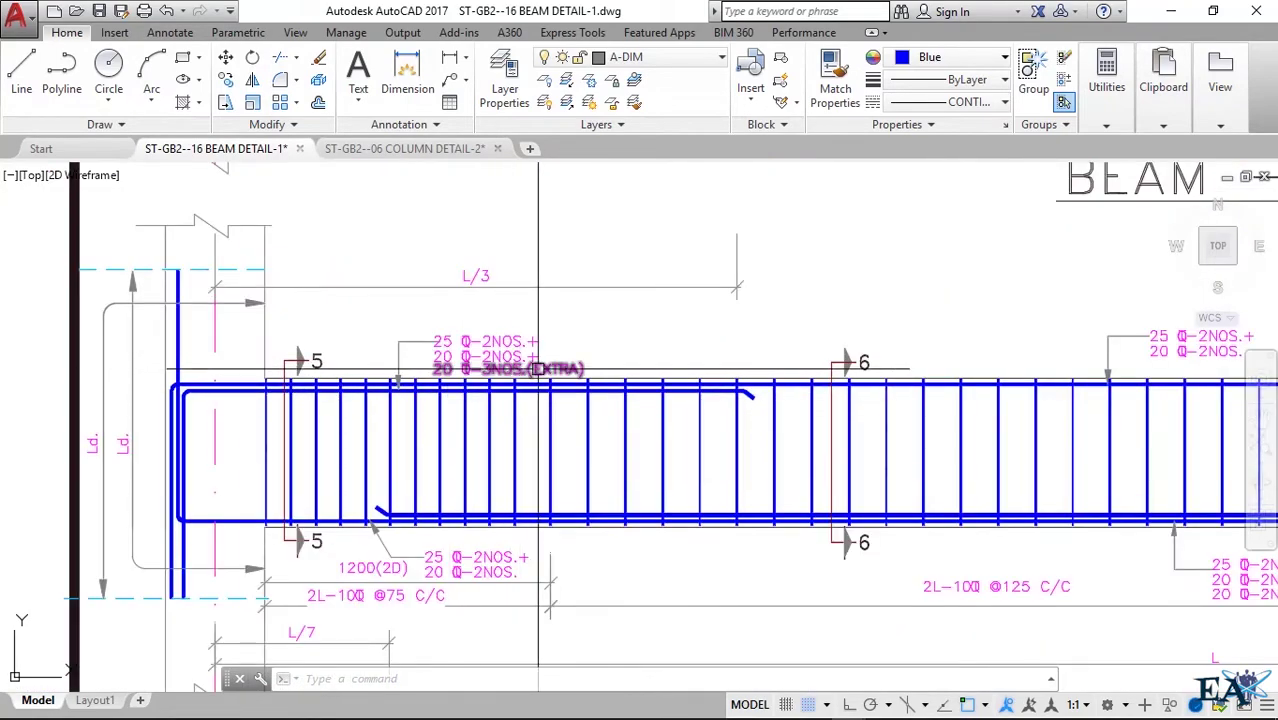
{"action": "scroll", "coordinate": [478, 405], "scroll_direction": "down", "scroll_amount": 2}
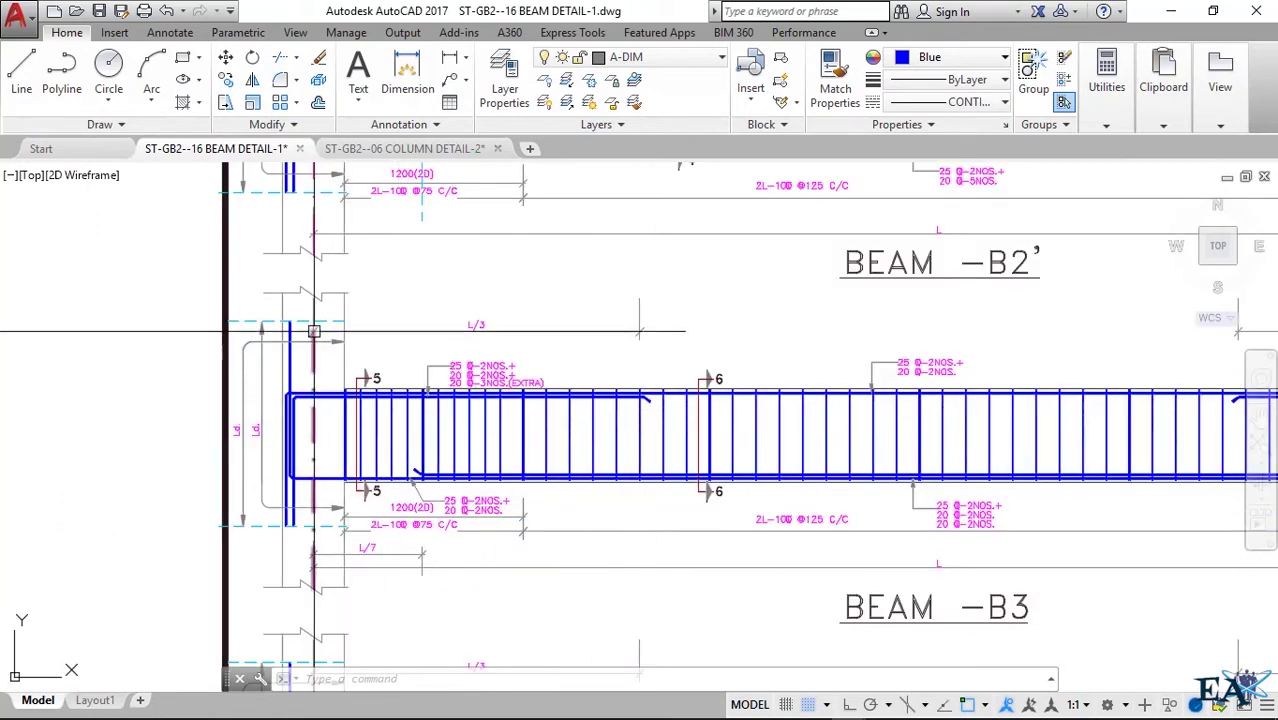
{"action": "scroll", "coordinate": [494, 354], "scroll_direction": "down", "scroll_amount": 2}
{"action": "middle_click_drag", "start_coordinate": [496, 354], "coordinate": [403, 356]}
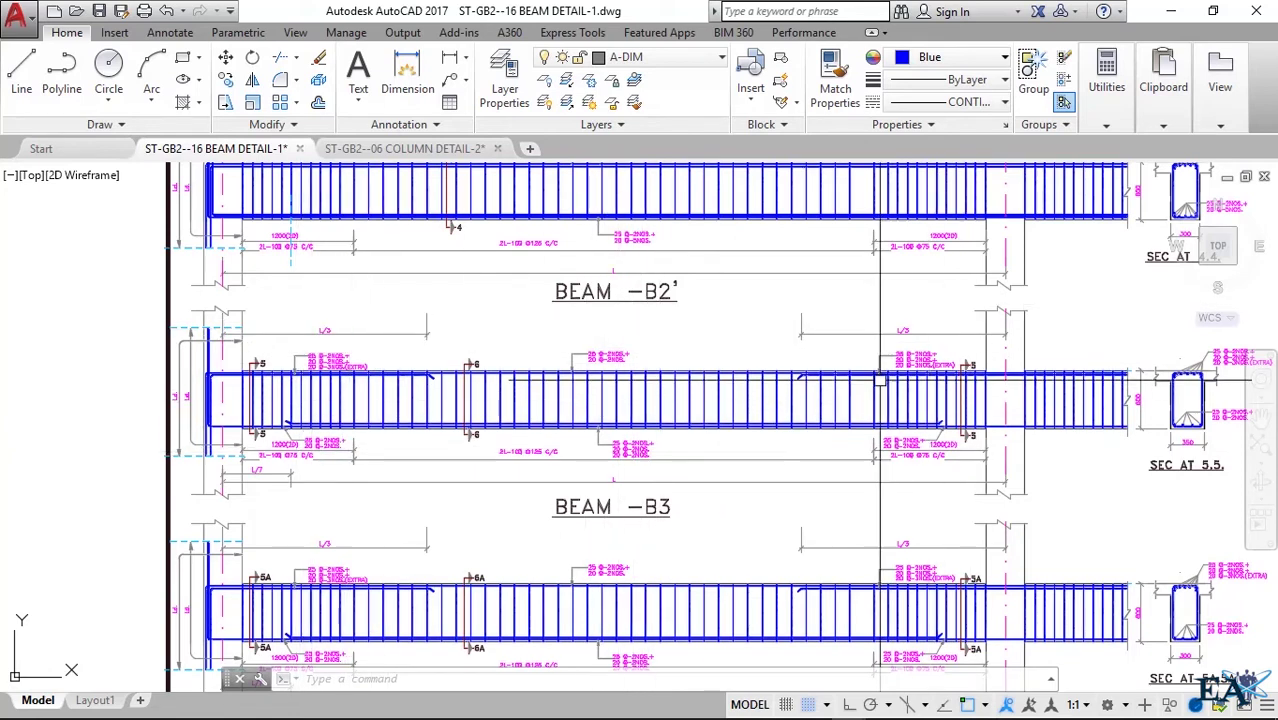
{"action": "mouse_move", "coordinate": [890, 399]}
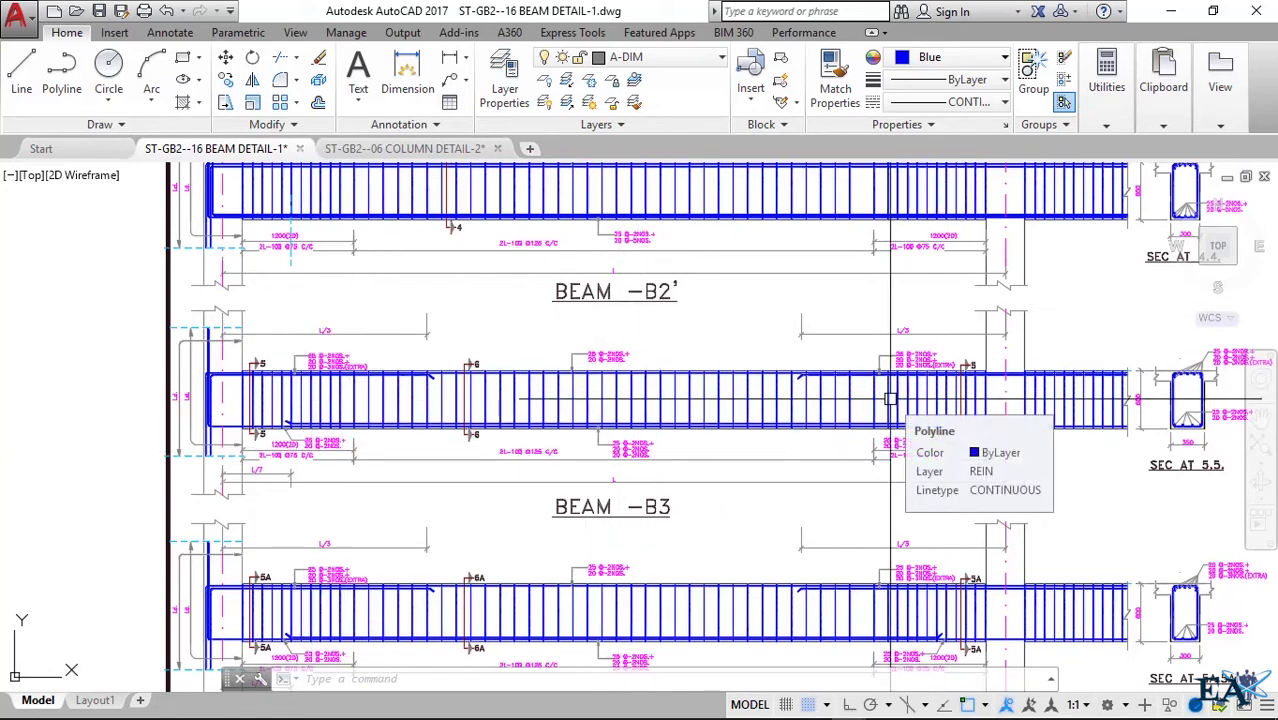
{"action": "scroll", "coordinate": [352, 354], "scroll_direction": "up", "scroll_amount": 2}
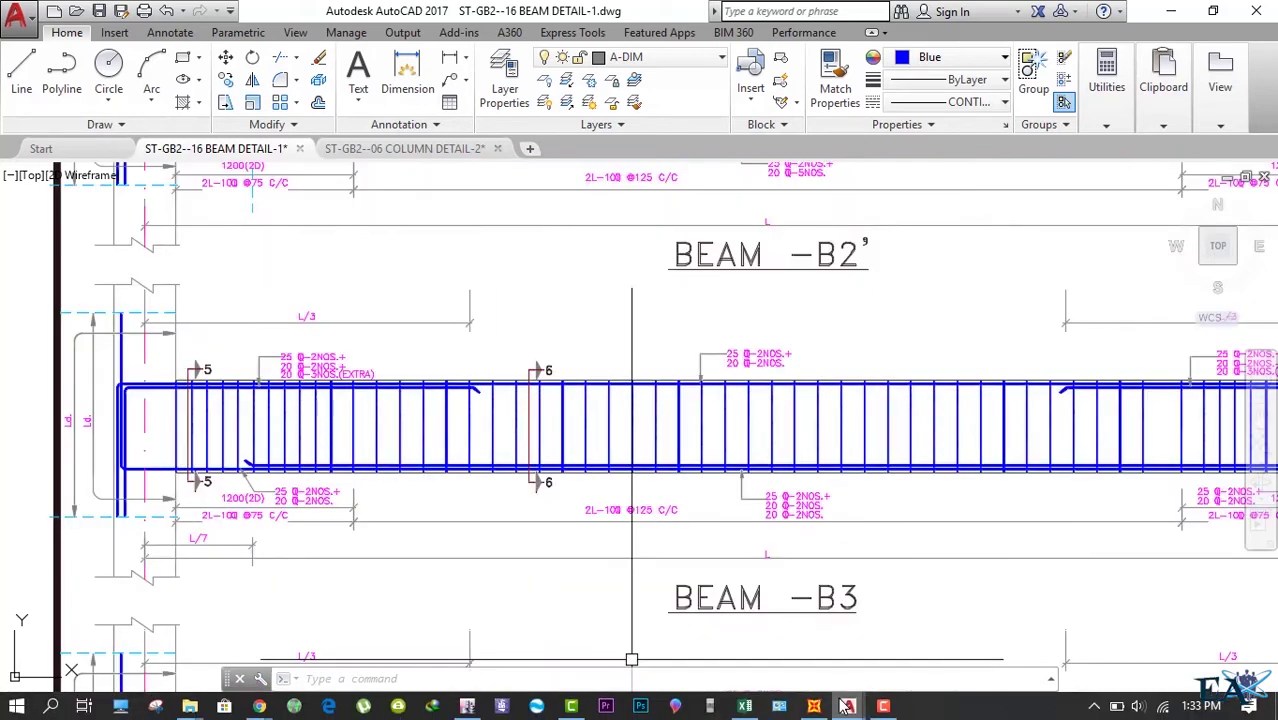
- Review the midspan and left-edge bar provisions in Excel against beam B3's detail in AutoCAD
{"action": "left_click", "coordinate": [745, 708]}
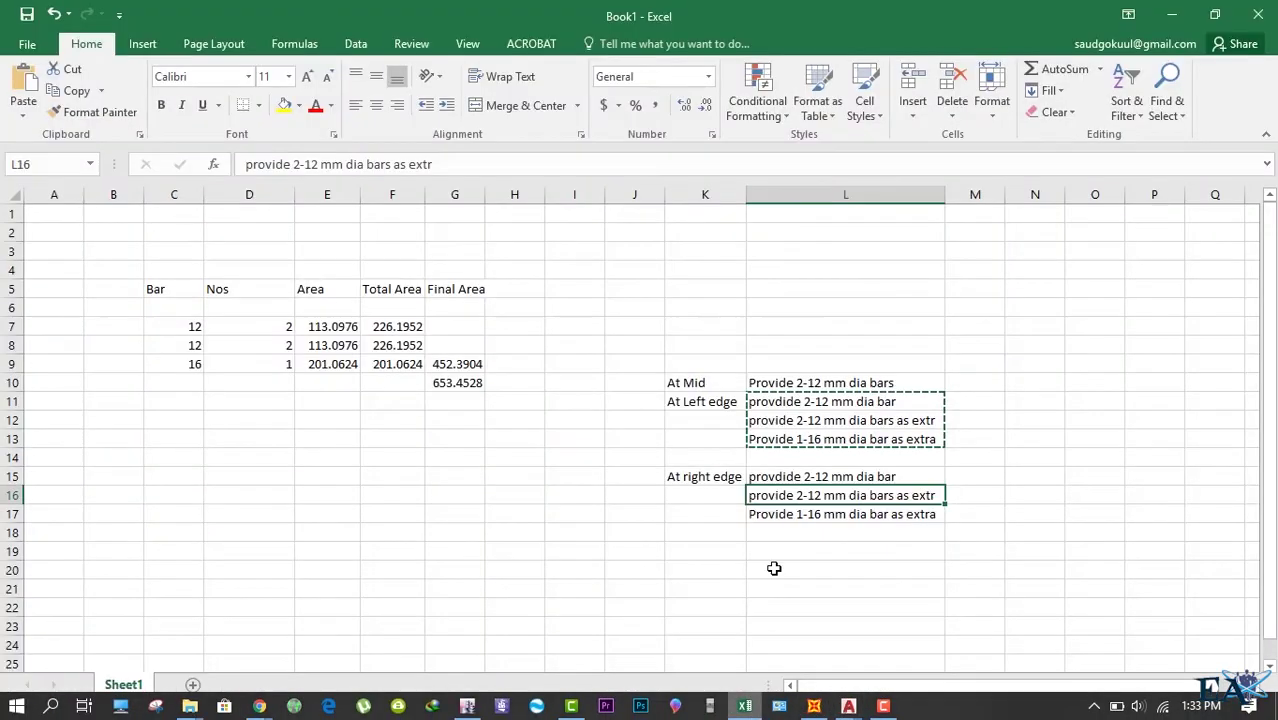
{"action": "left_click", "coordinate": [815, 382]}
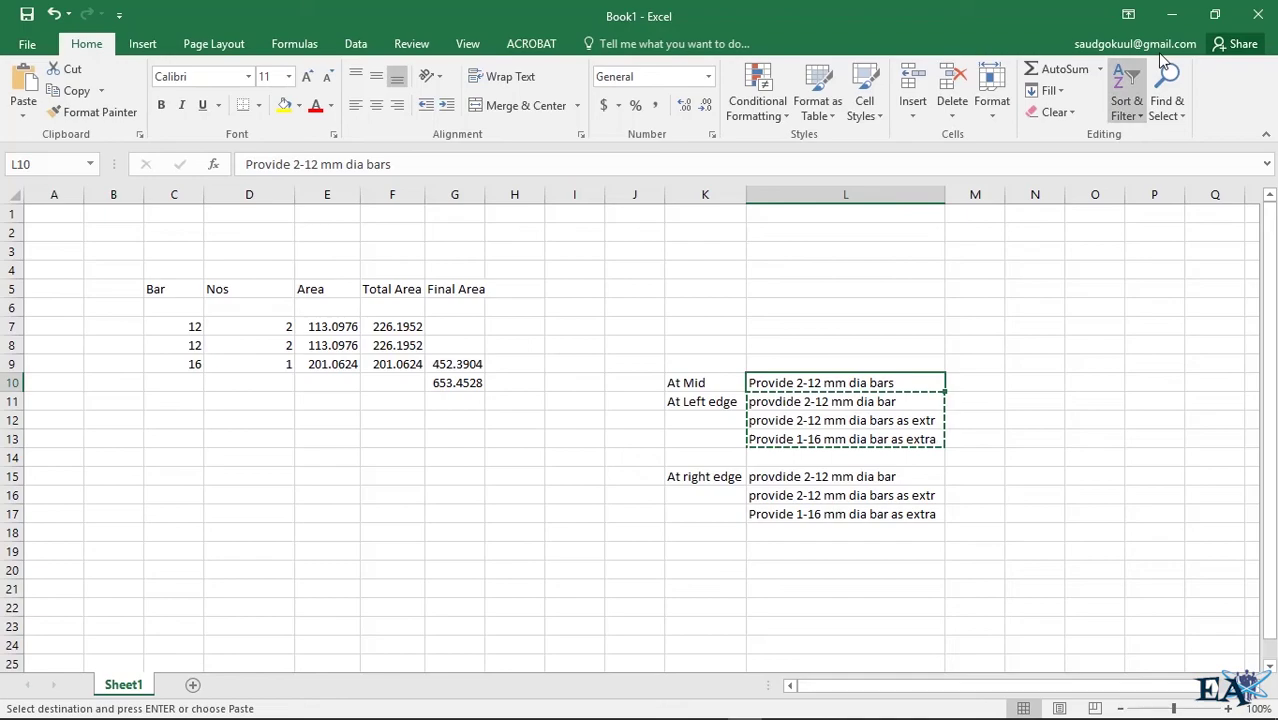
{"action": "left_click", "coordinate": [1172, 14]}
{"action": "scroll", "coordinate": [141, 460], "scroll_direction": "down", "scroll_amount": 2}
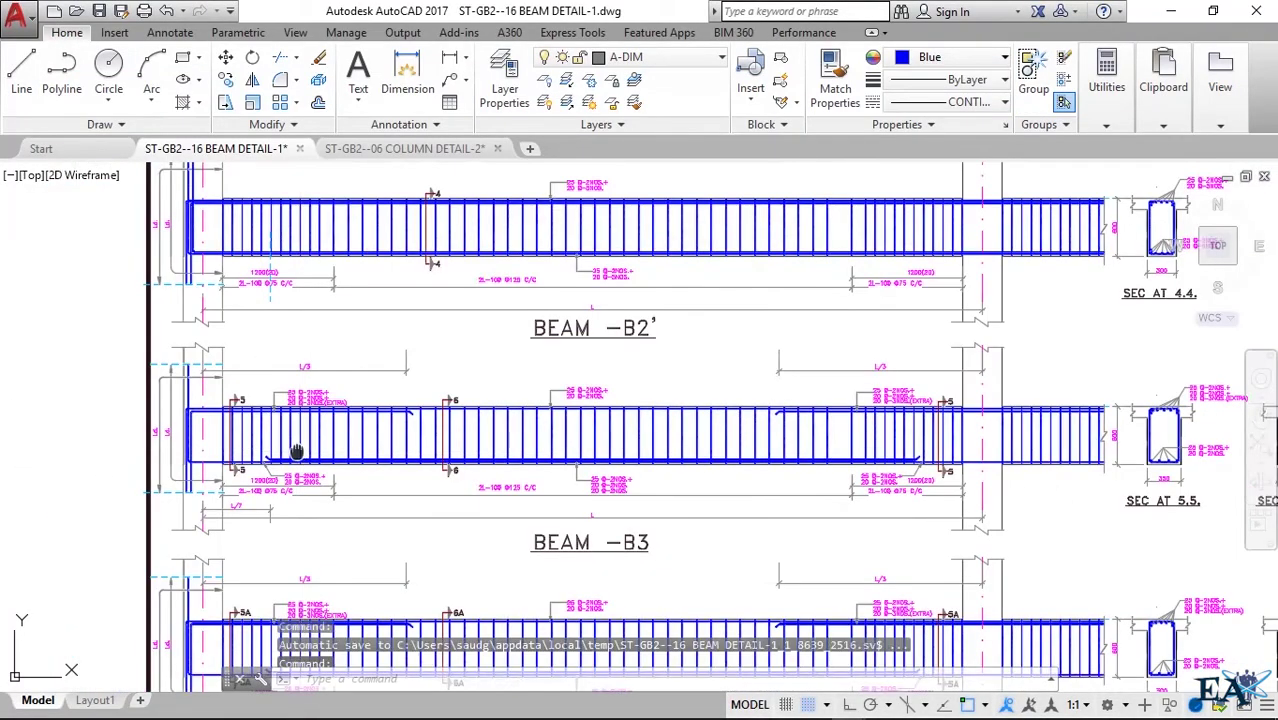
{"action": "left_click", "coordinate": [745, 708]}
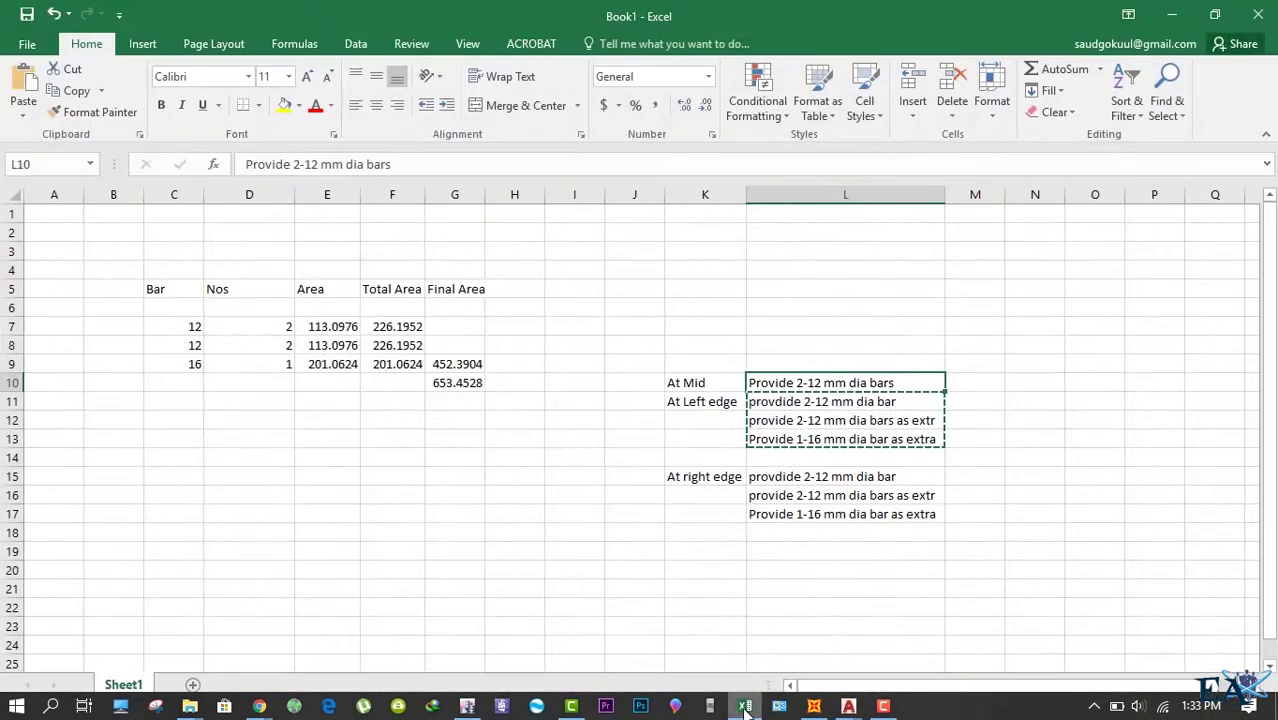
{"action": "left_click_drag", "start_coordinate": [820, 401], "coordinate": [820, 439]}
{"action": "key", "text": "ctrl+c"}
{"action": "left_click", "coordinate": [820, 382]}
{"action": "left_click", "coordinate": [800, 401]}
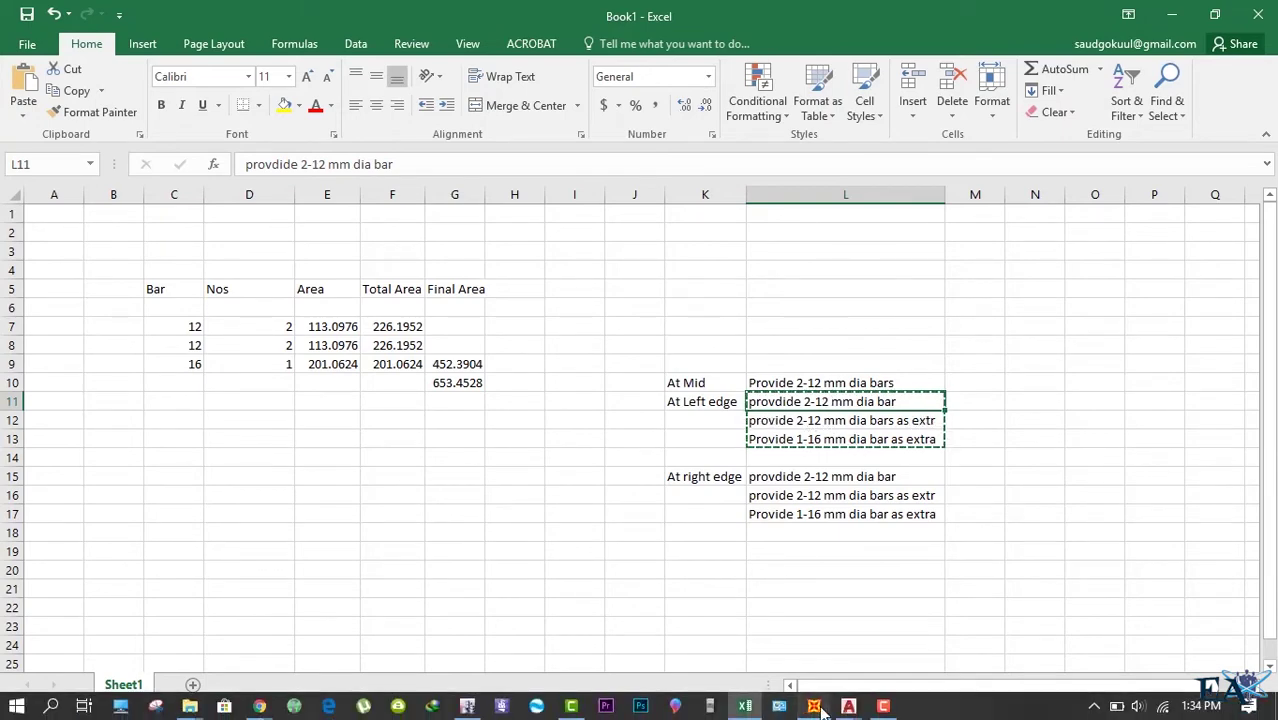
- Switch back to the AutoCAD beam drawing and examine the top bar arrangement in beam B3's section 5.5
{"action": "left_click", "coordinate": [816, 706]}
{"action": "left_click", "coordinate": [848, 706]}
{"action": "left_click", "coordinate": [753, 632]}
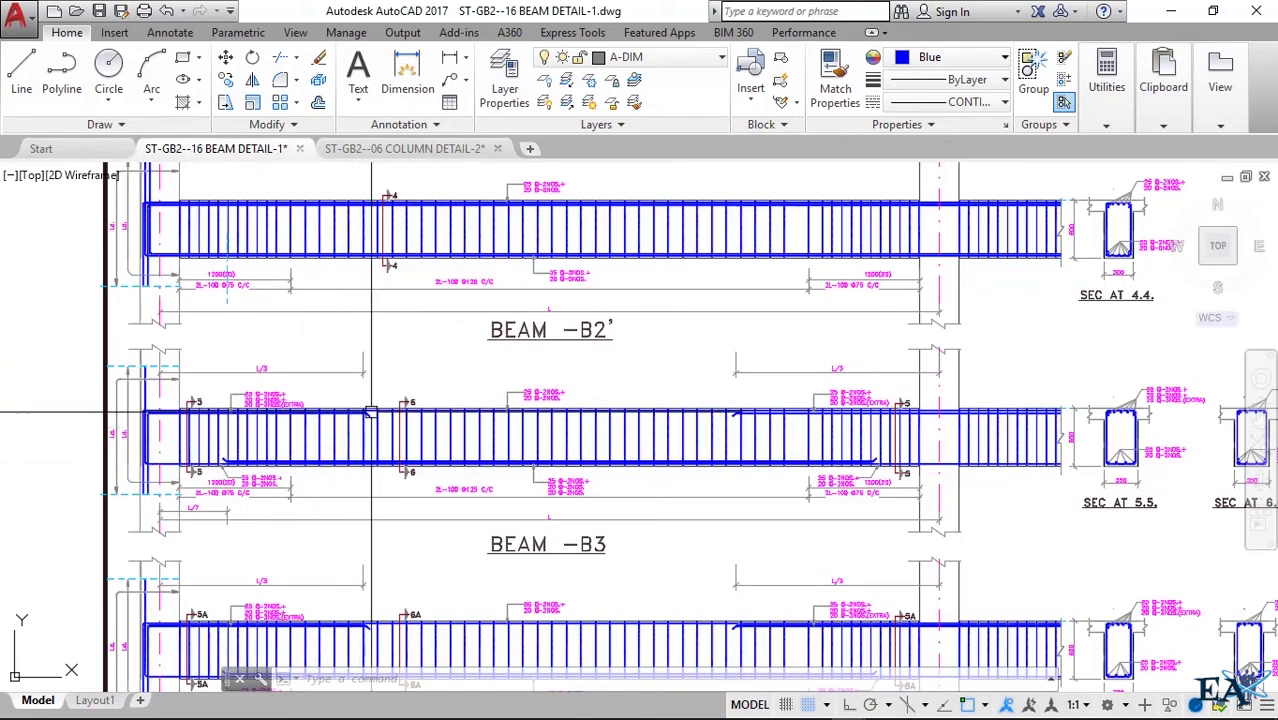
{"action": "scroll", "coordinate": [363, 412], "scroll_direction": "down", "scroll_amount": 3}
{"action": "middle_click_drag", "start_coordinate": [805, 425], "coordinate": [525, 425]}
{"action": "scroll", "coordinate": [525, 425], "scroll_direction": "up", "scroll_amount": 10}
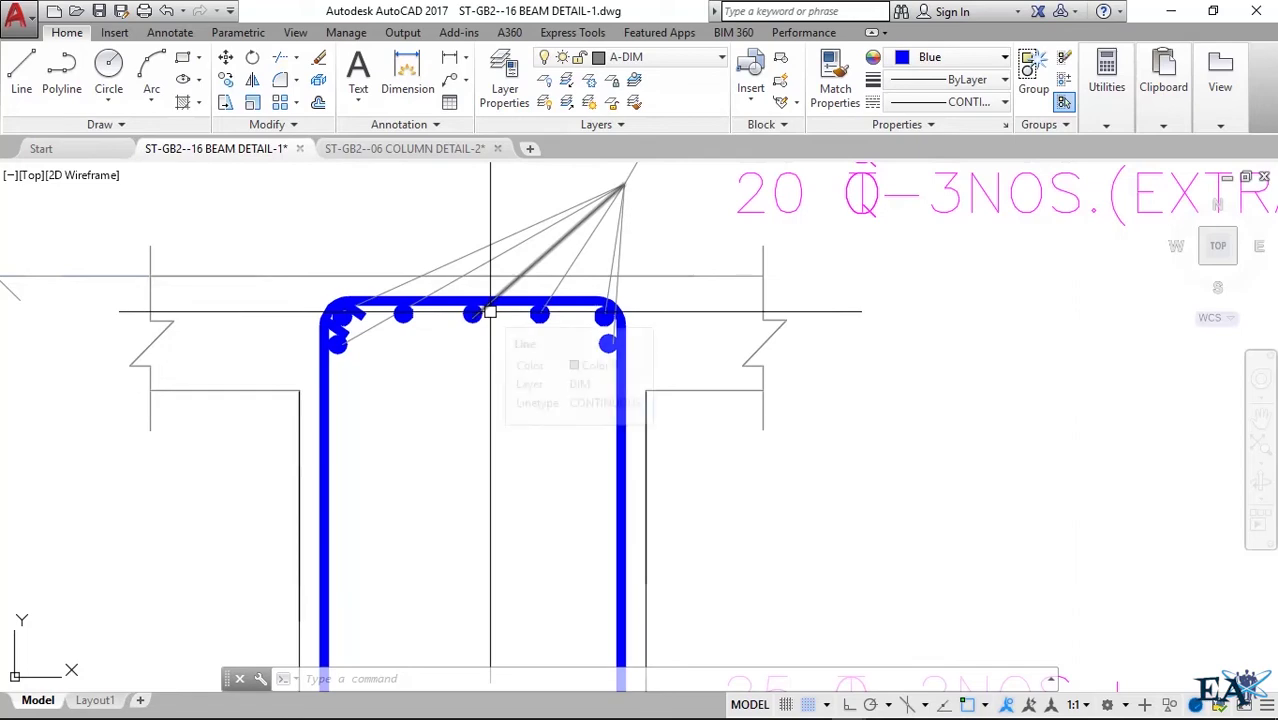
{"action": "scroll", "coordinate": [490, 312], "scroll_direction": "down", "scroll_amount": 4}
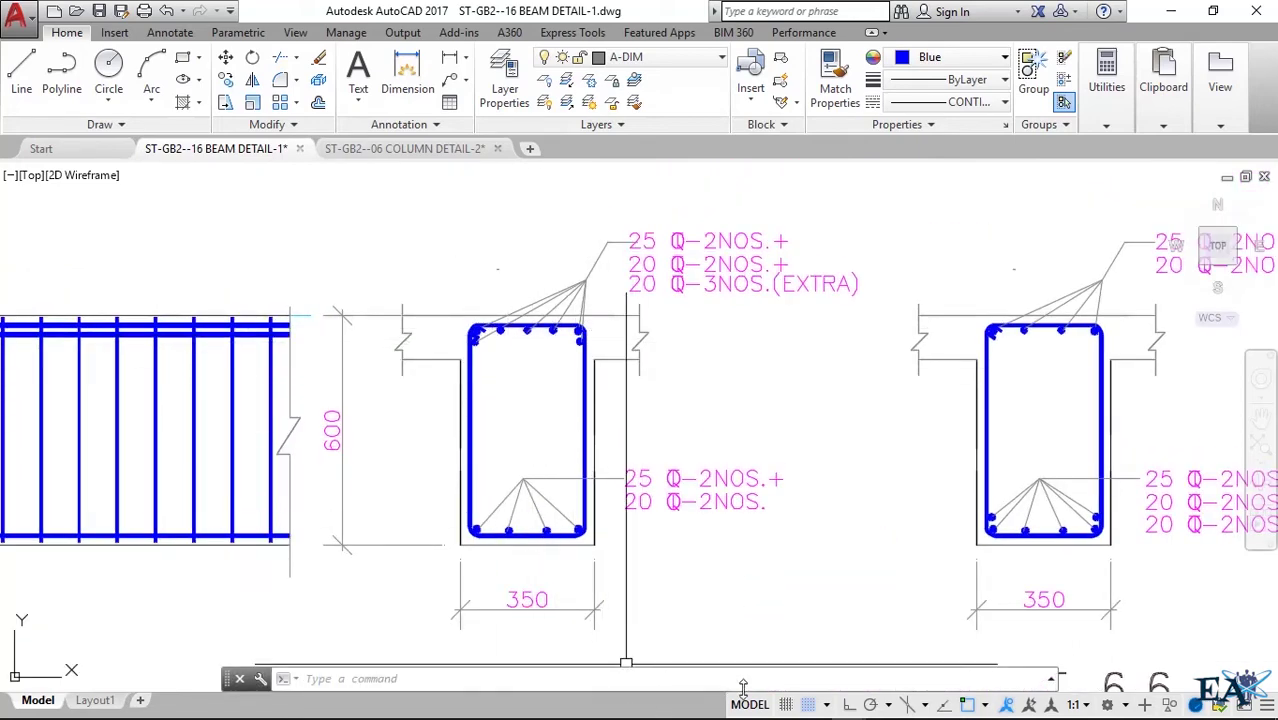
- Select the column centreline and the extra top bar at beam B3's right support to trace the bar's L/3 extent
{"action": "left_click", "coordinate": [815, 707]}
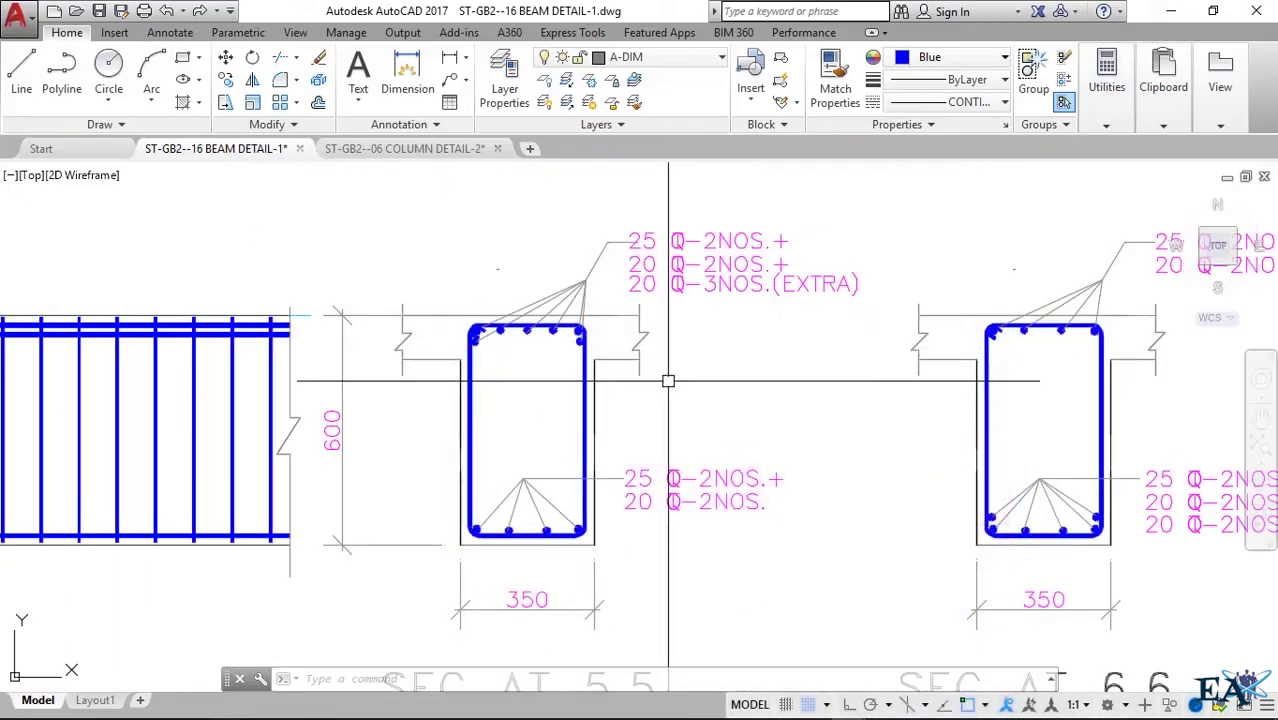
{"action": "scroll", "coordinate": [668, 379], "scroll_direction": "down", "scroll_amount": 3}
{"action": "scroll", "coordinate": [593, 391], "scroll_direction": "up", "scroll_amount": 4}
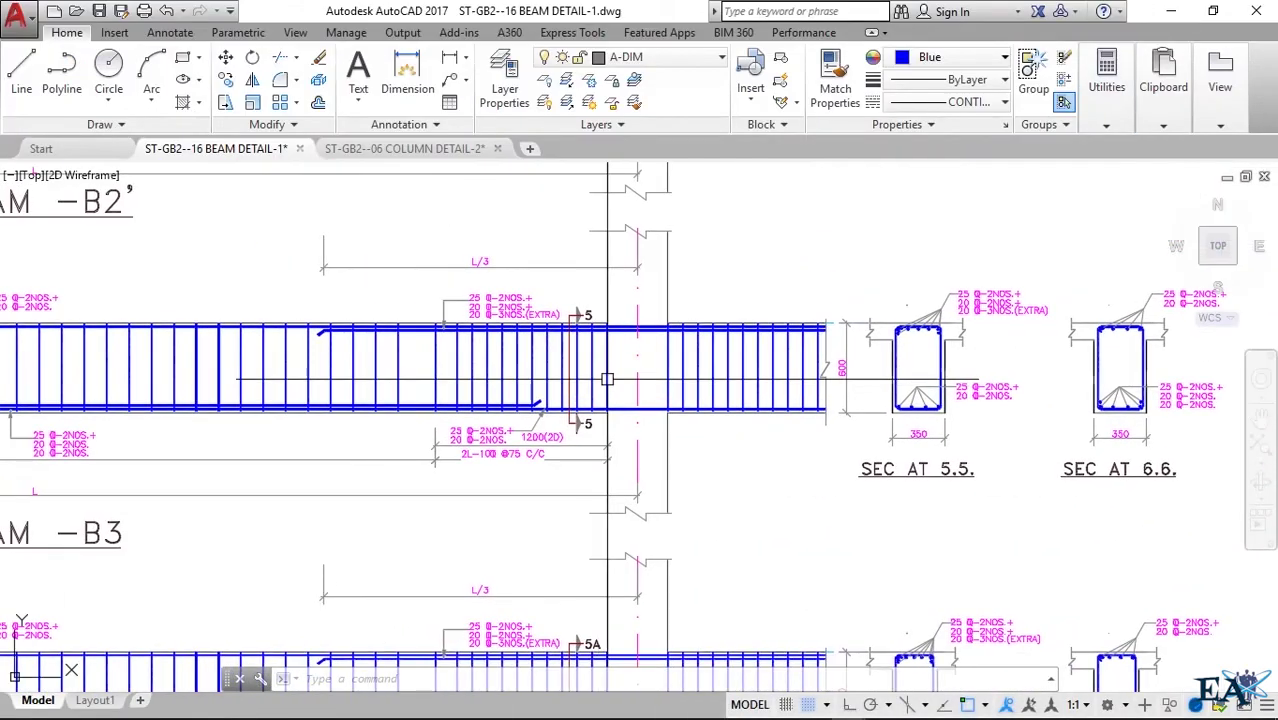
{"action": "left_click", "coordinate": [636, 331]}
{"action": "scroll", "coordinate": [636, 331], "scroll_direction": "up", "scroll_amount": 2}
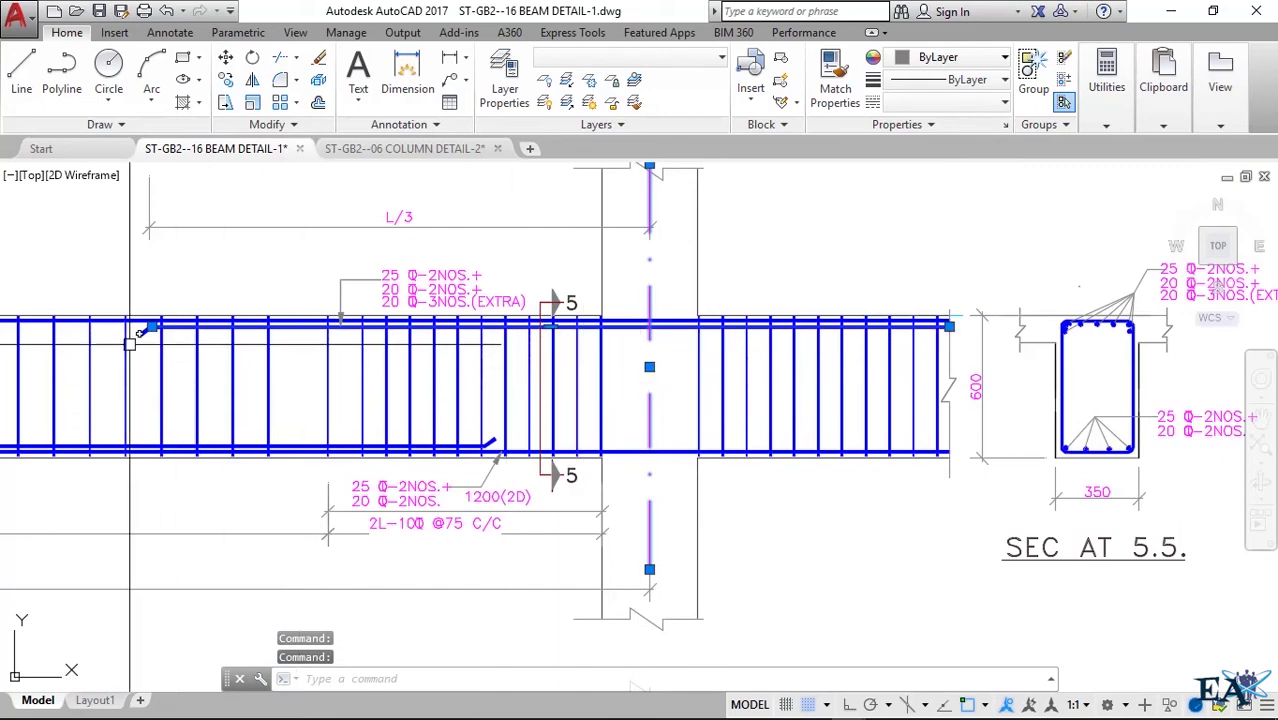
{"action": "left_click", "coordinate": [507, 335]}
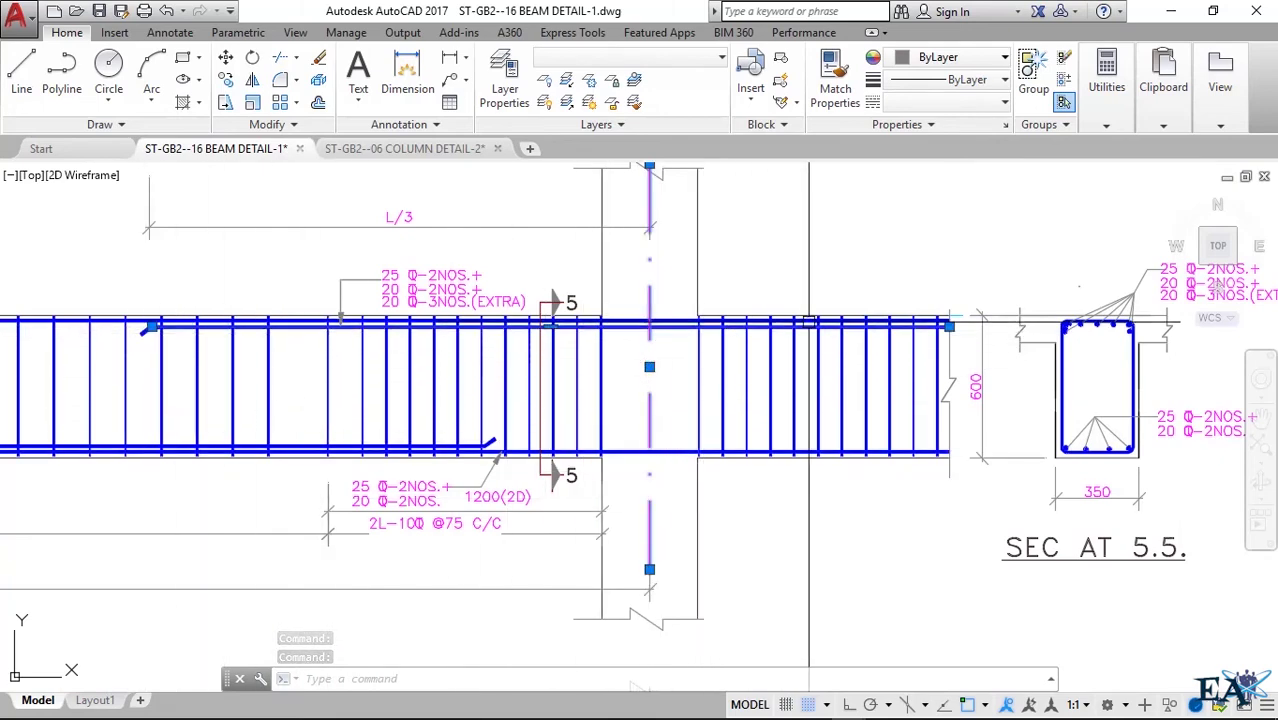
- Examine beam B3's section 5.5 bottom bars, then its left-support anchorage and bottom-bar layout
{"action": "scroll", "coordinate": [856, 328], "scroll_direction": "down", "scroll_amount": 4}
{"action": "scroll", "coordinate": [856, 328], "scroll_direction": "down", "scroll_amount": 2}
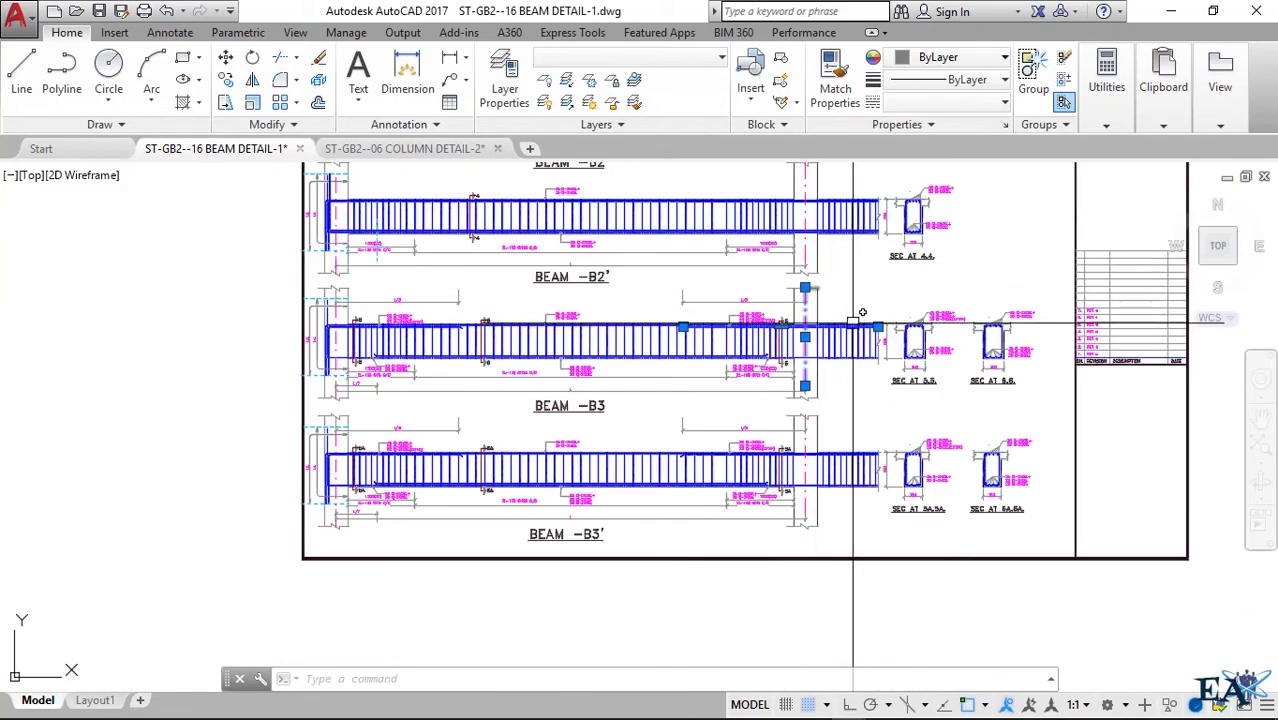
{"action": "scroll", "coordinate": [919, 370], "scroll_direction": "up", "scroll_amount": 4}
{"action": "scroll", "coordinate": [919, 370], "scroll_direction": "up", "scroll_amount": 3}
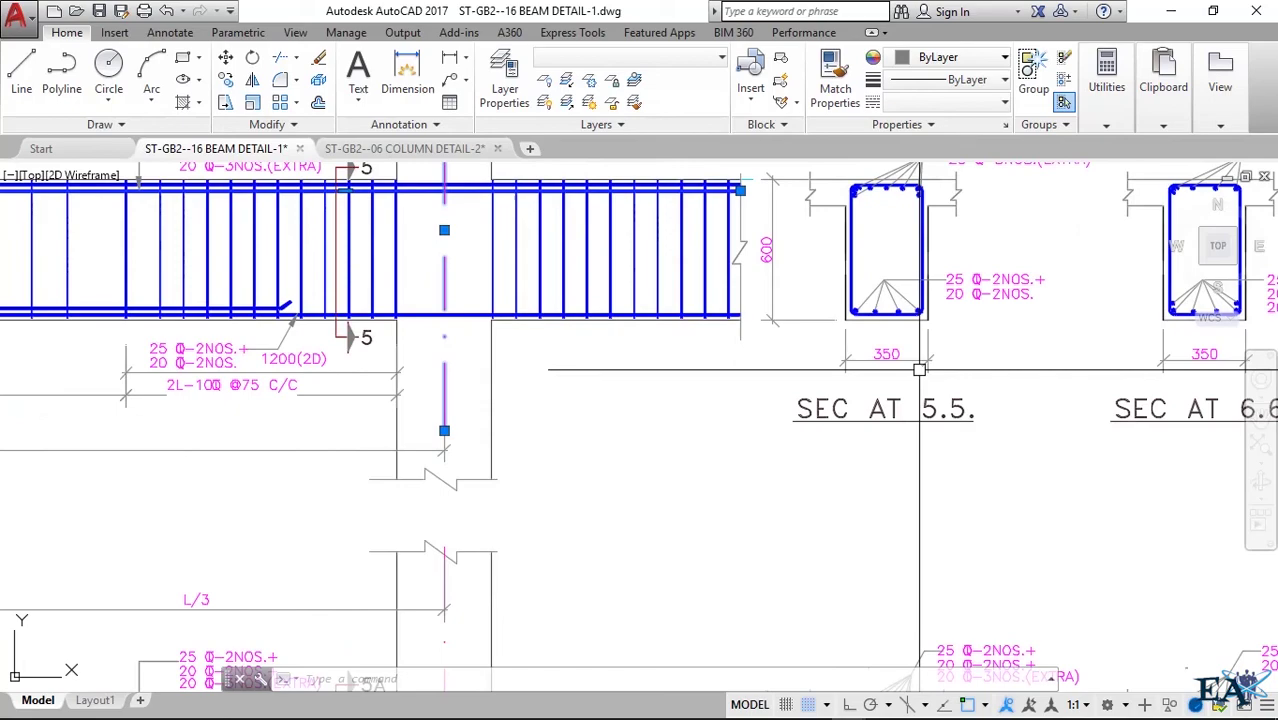
{"action": "scroll", "coordinate": [935, 335], "scroll_direction": "down", "scroll_amount": 3}
{"action": "scroll", "coordinate": [941, 315], "scroll_direction": "down", "scroll_amount": 3}
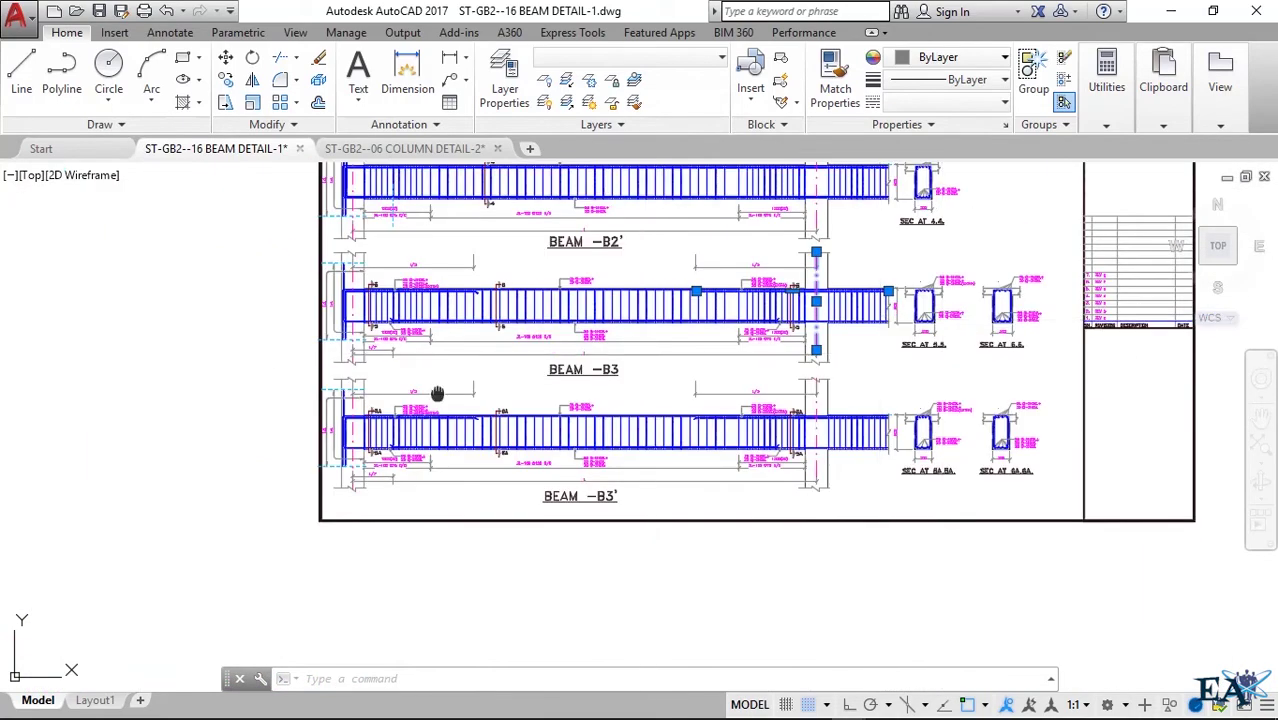
{"action": "scroll", "coordinate": [505, 338], "scroll_direction": "up", "scroll_amount": 4}
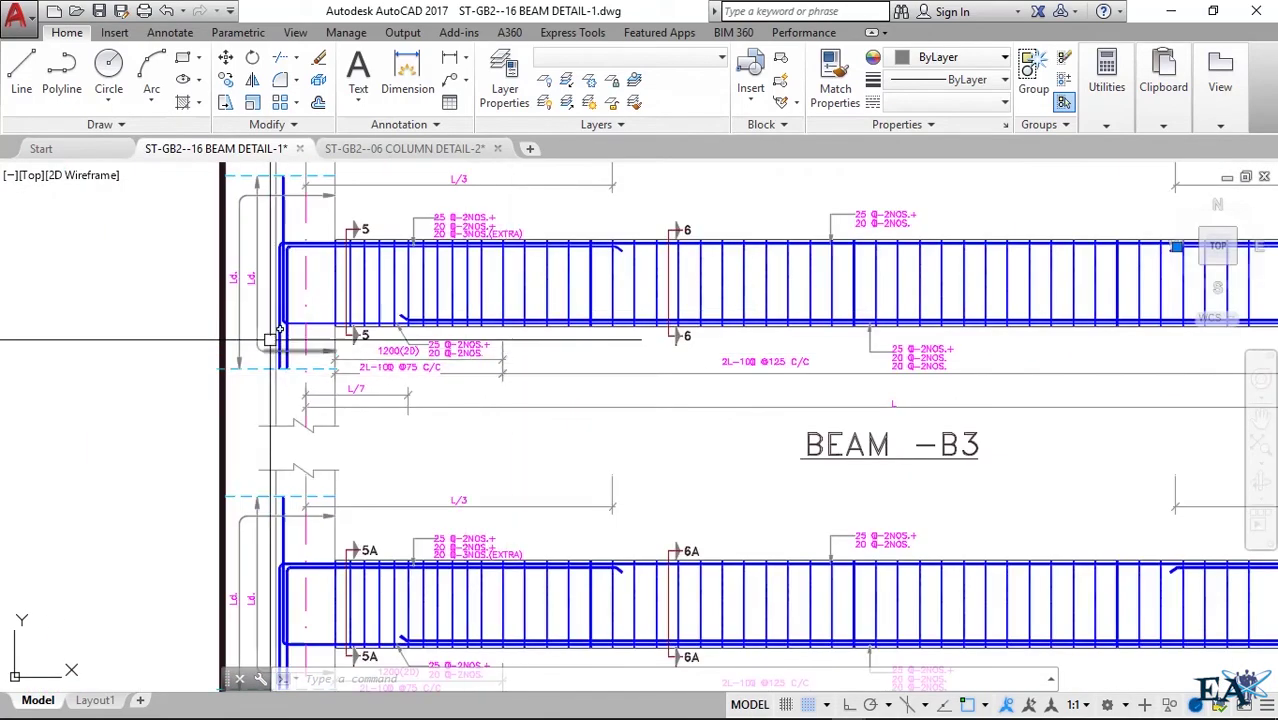
{"action": "scroll", "coordinate": [393, 317], "scroll_direction": "down", "scroll_amount": 3}
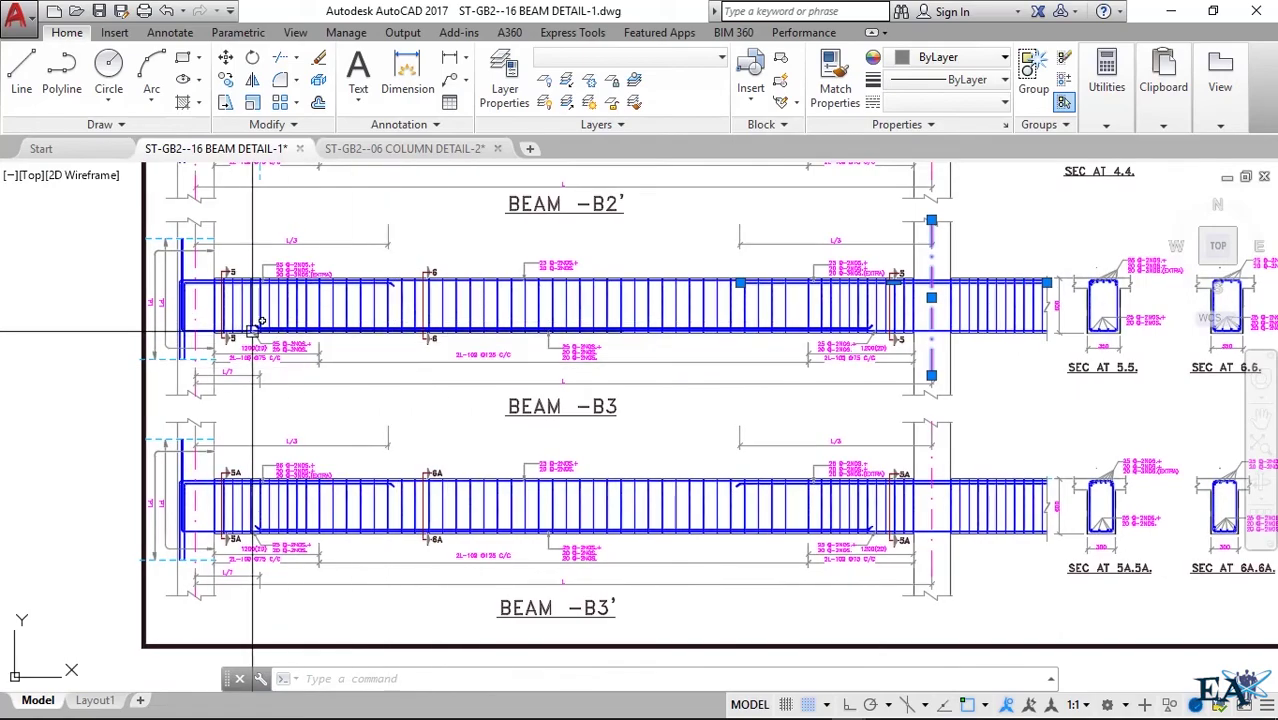
- Review the recorded bar provisions in Excel and the longitudinal reinforcing areas of the beams in SAP2000
{"action": "left_click", "coordinate": [1160, 15]}
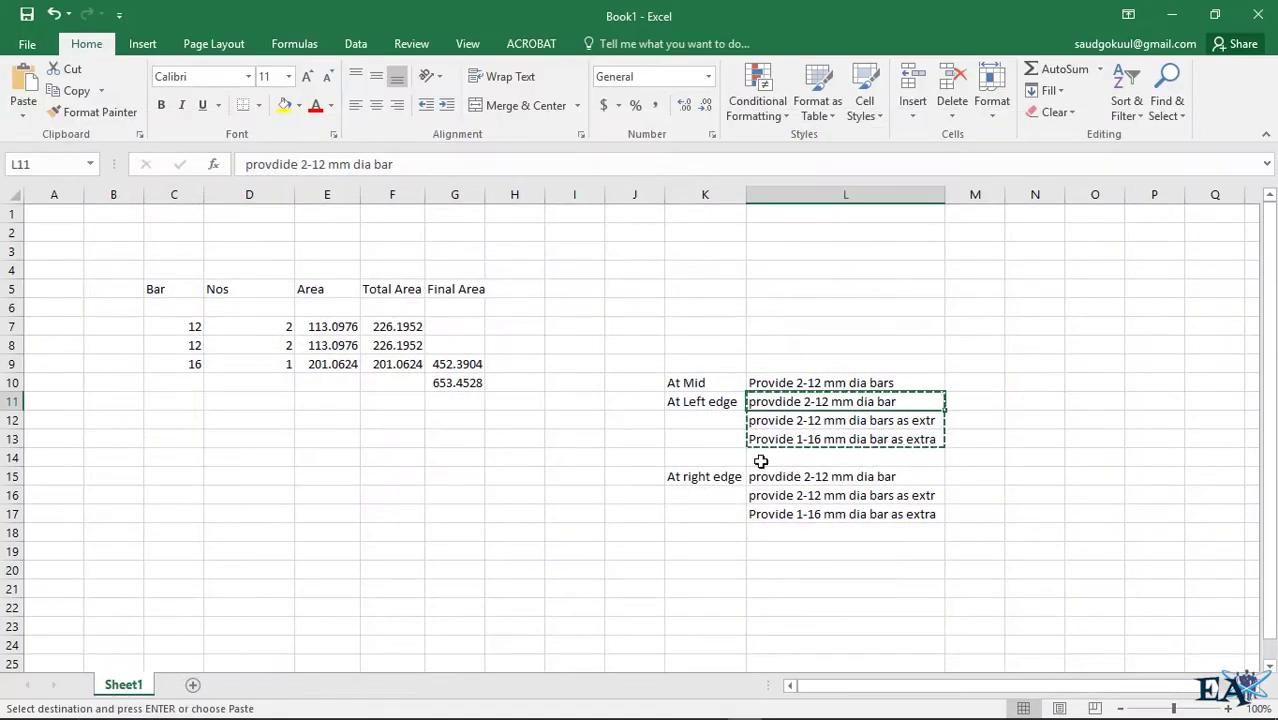
{"action": "left_click", "coordinate": [813, 706]}
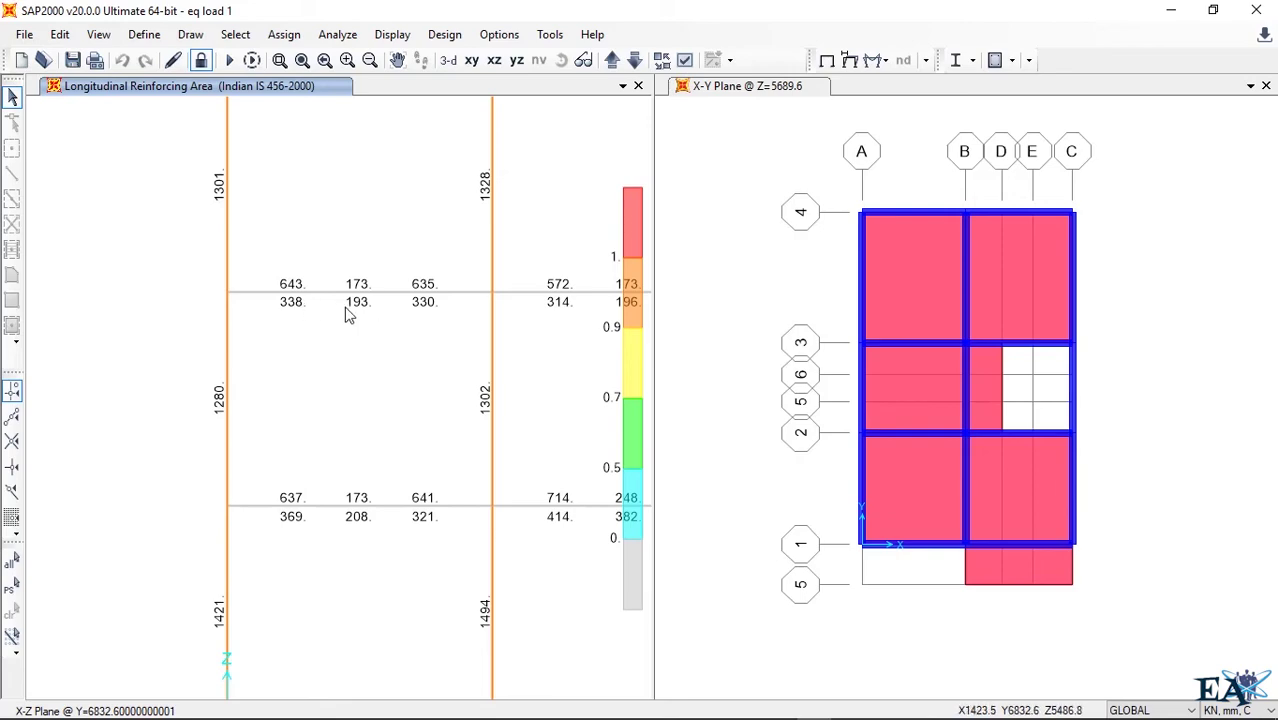
{"action": "left_click", "coordinate": [1157, 17]}
- Switch to the AutoCAD beam drawing and examine the L/7 bottom-bar cut-off at beam B3's left support
{"action": "mouse_move", "coordinate": [845, 697]}
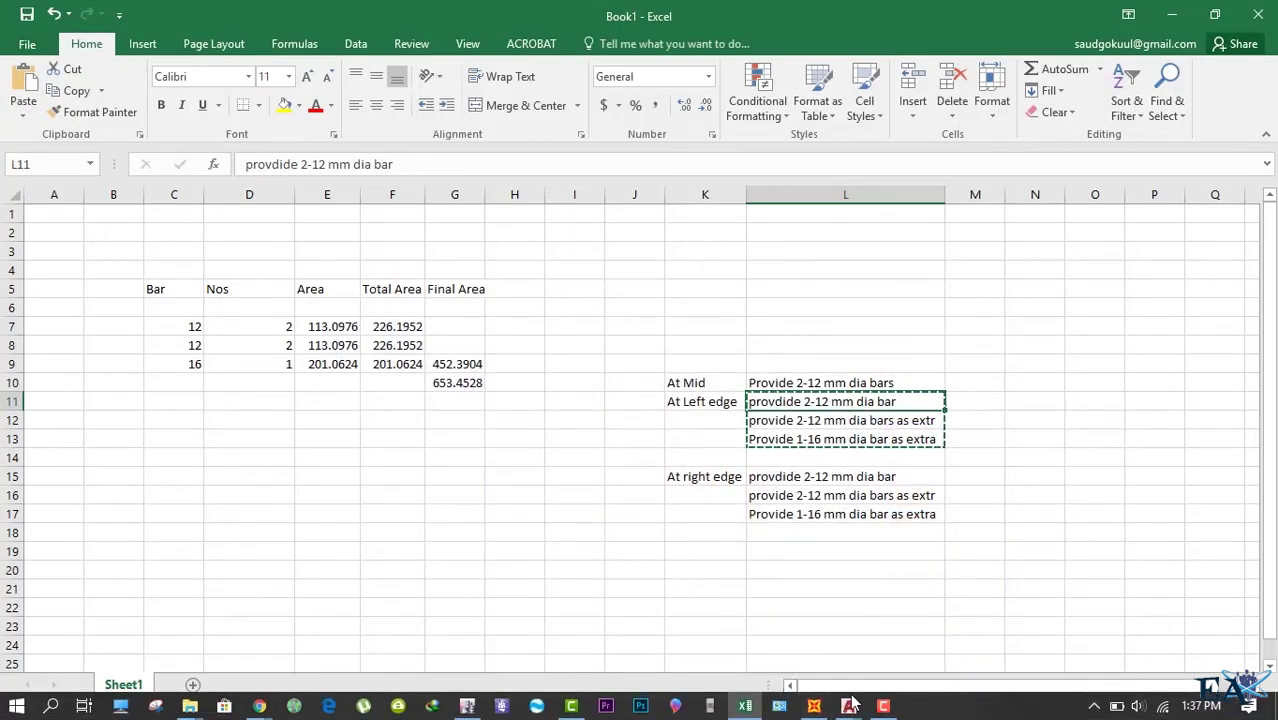
{"action": "left_click", "coordinate": [739, 600]}
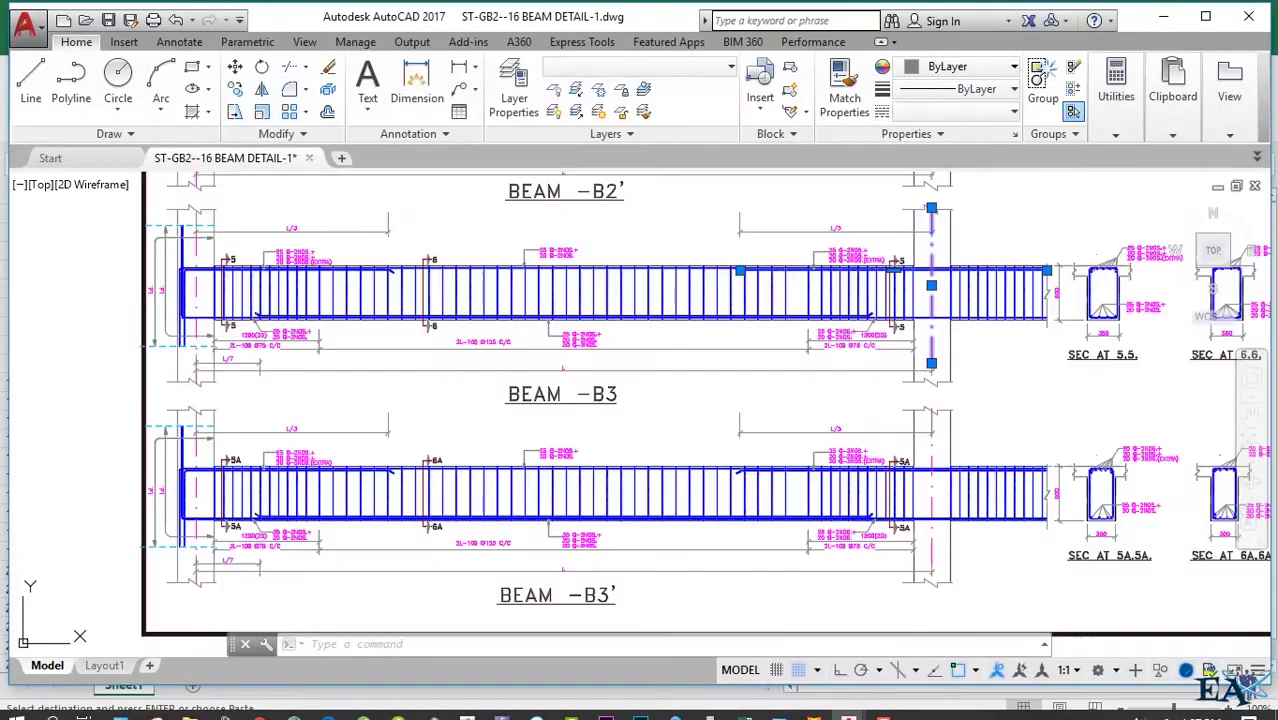
{"action": "scroll", "coordinate": [255, 368], "scroll_direction": "up", "scroll_amount": 2}
{"action": "left_click", "coordinate": [250, 370]}
{"action": "middle_click_drag", "start_coordinate": [474, 320], "coordinate": [438, 326]}
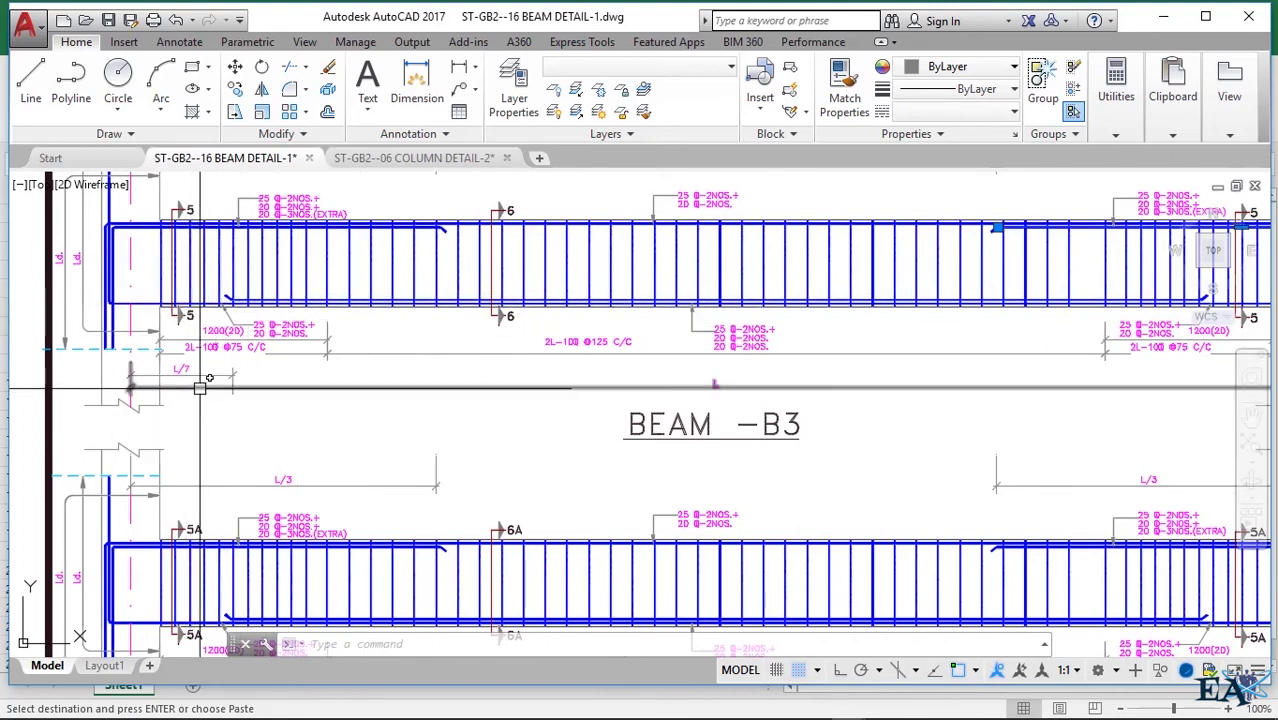
{"action": "scroll", "coordinate": [135, 349], "scroll_direction": "down", "scroll_amount": 3}
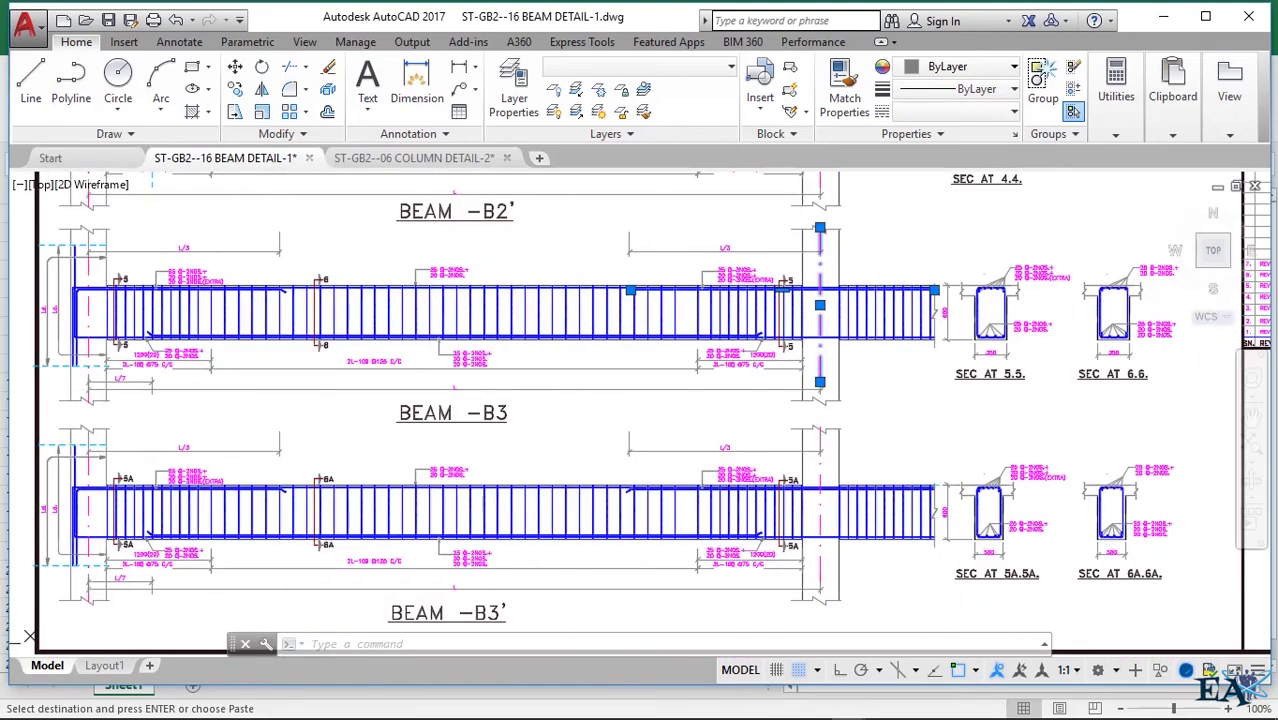
- Compare the bottom bars in sections 5.5 and 6.6 and relate them to beam B3's right-support detail
{"action": "scroll", "coordinate": [236, 389], "scroll_direction": "down", "scroll_amount": 4}
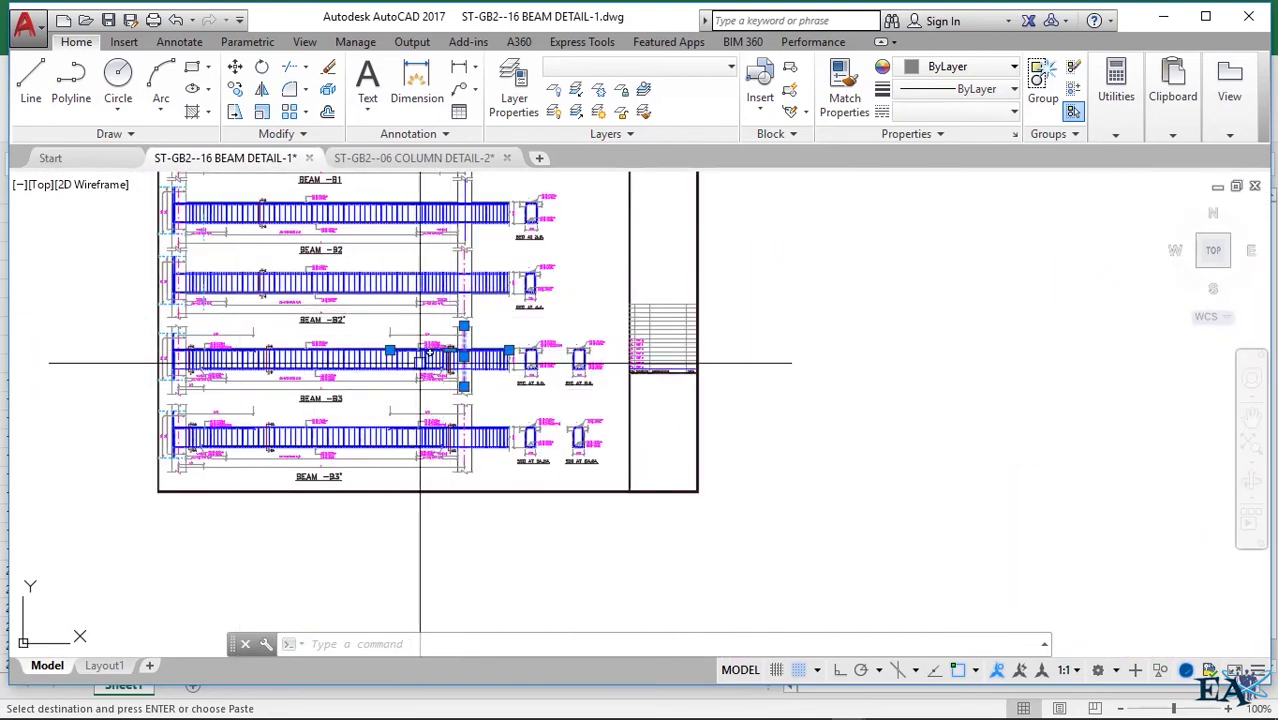
{"action": "scroll", "coordinate": [418, 362], "scroll_direction": "up", "scroll_amount": 2}
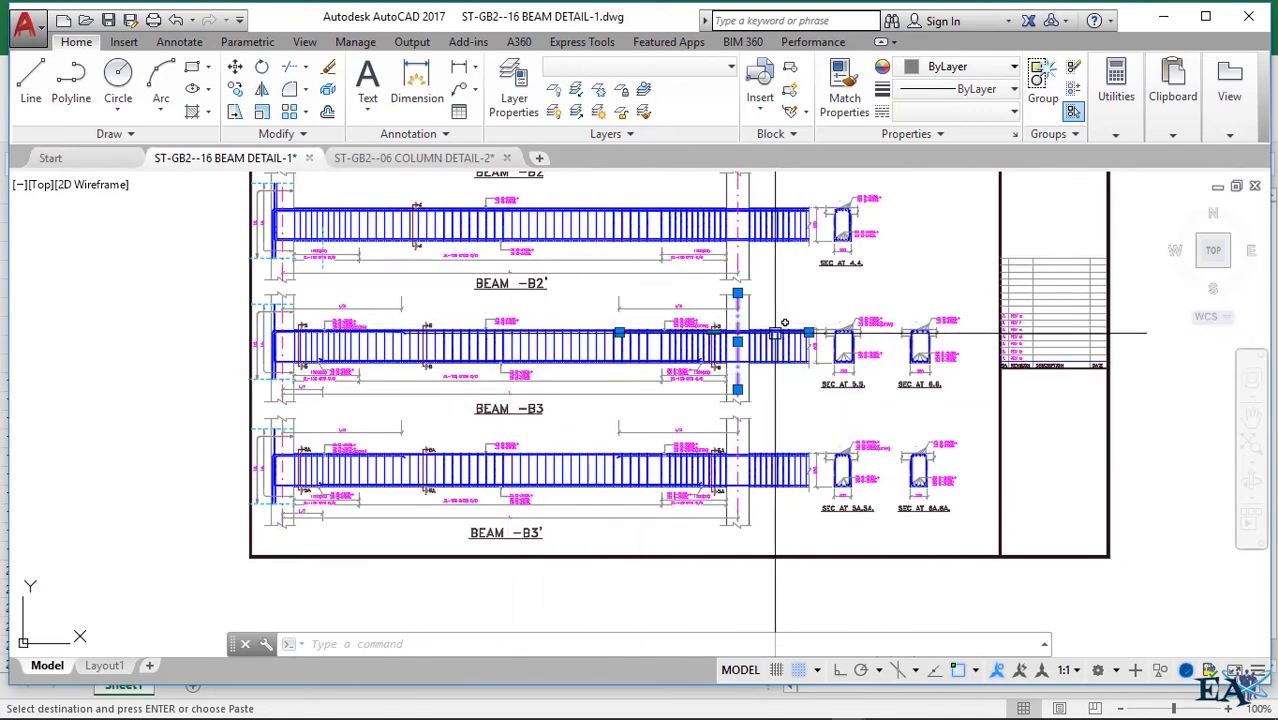
{"action": "middle_click_drag", "start_coordinate": [790, 361], "coordinate": [790, 362]}
{"action": "scroll", "coordinate": [892, 358], "scroll_direction": "up", "scroll_amount": 8}
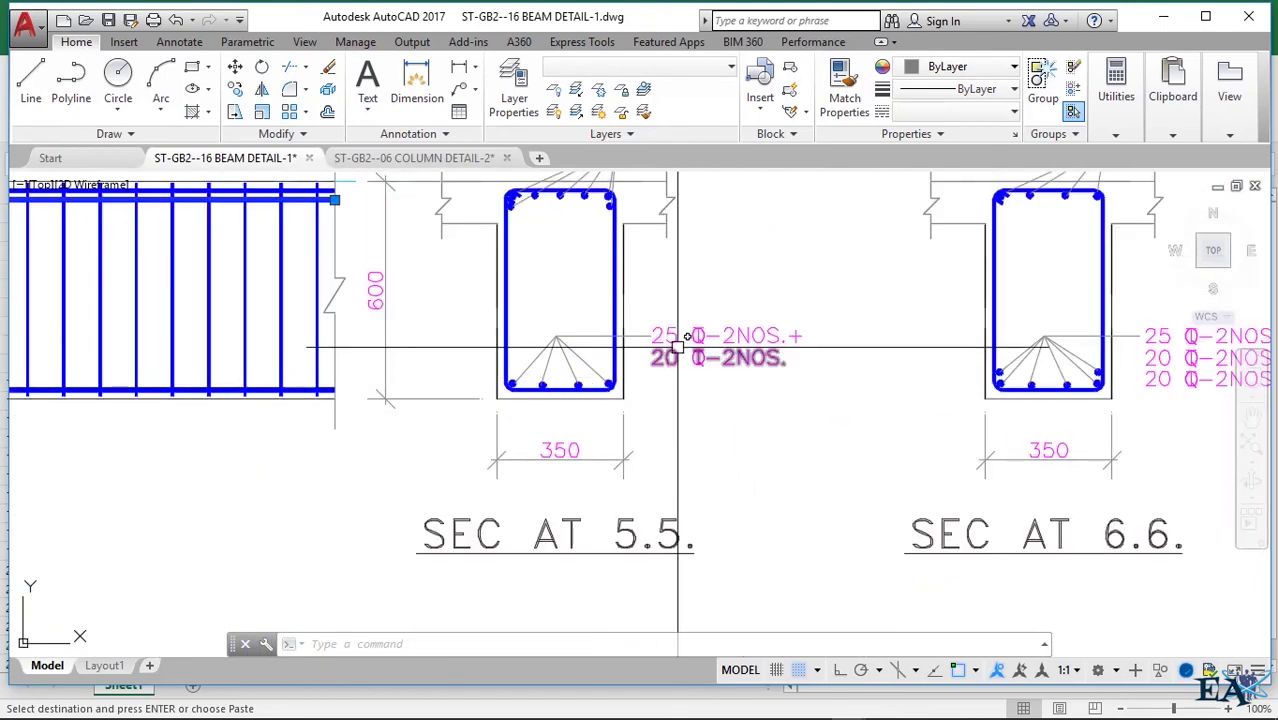
{"action": "middle_click_drag", "start_coordinate": [861, 387], "coordinate": [858, 372]}
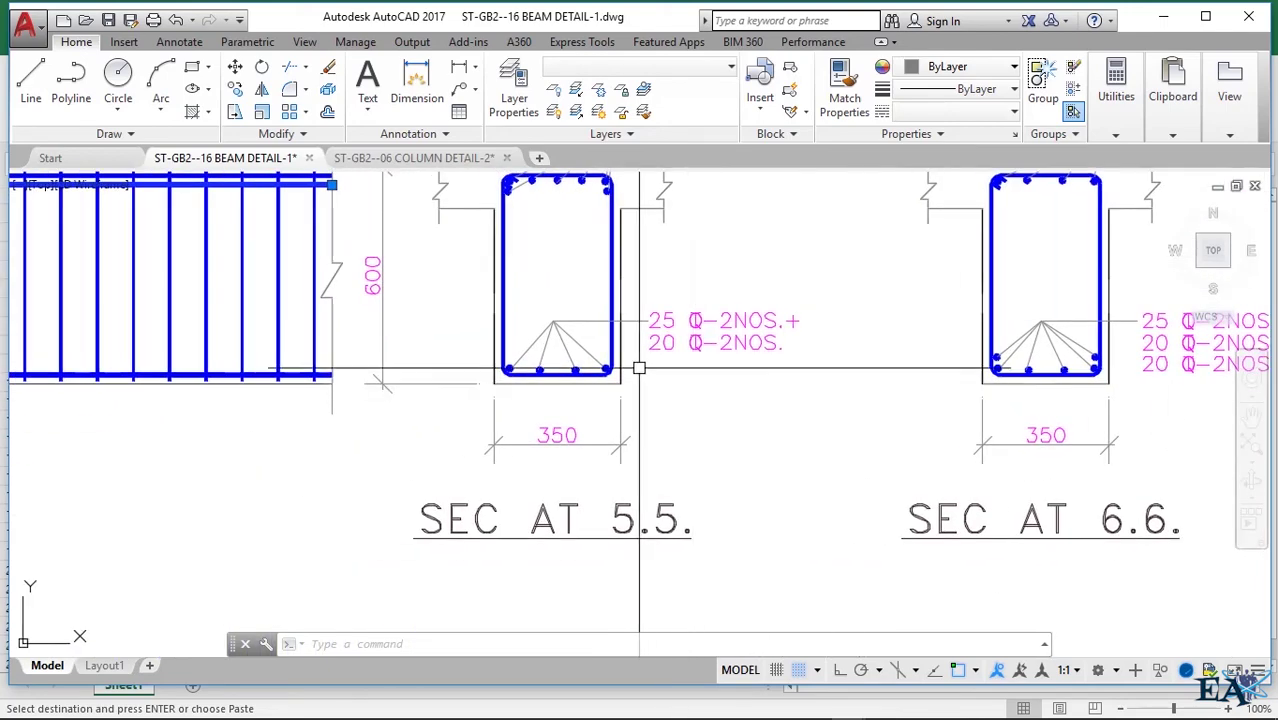
{"action": "scroll", "coordinate": [736, 343], "scroll_direction": "down", "scroll_amount": 3}
{"action": "middle_click_drag", "start_coordinate": [275, 433], "coordinate": [726, 379]}
{"action": "scroll", "coordinate": [726, 379], "scroll_direction": "down", "scroll_amount": 5}
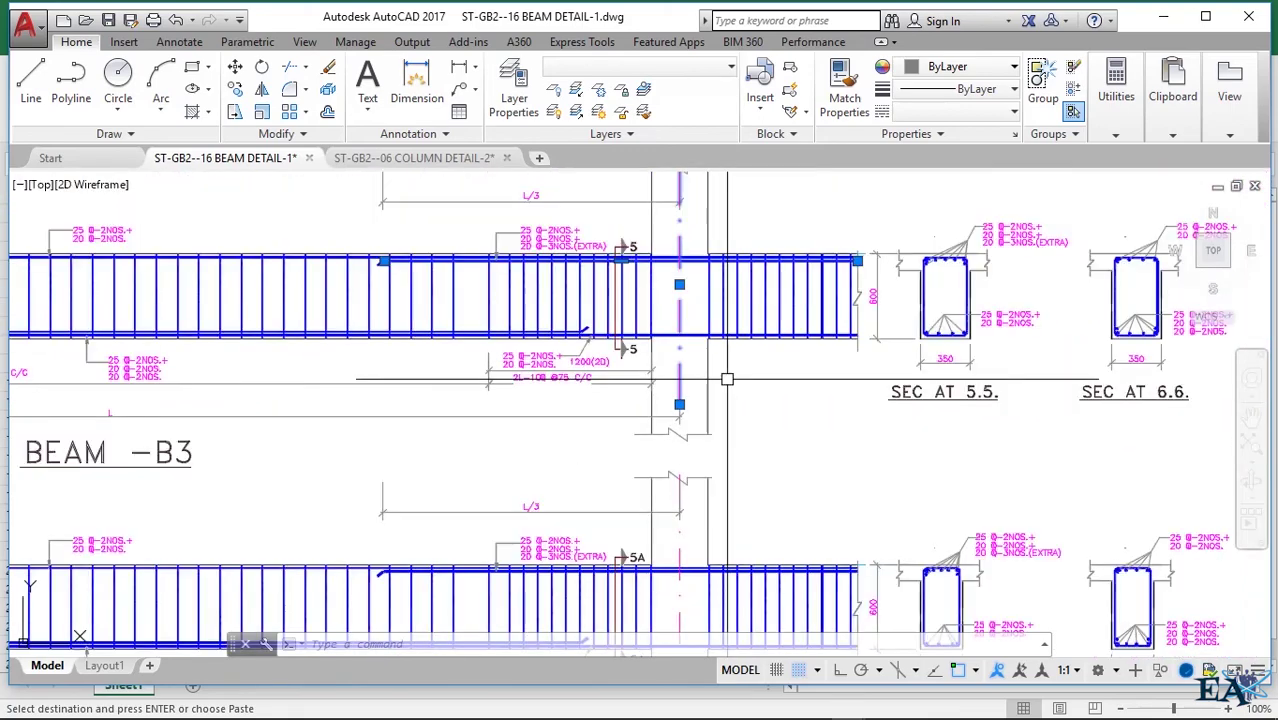
- Mark the first two bottom-bar callouts of beam B3's section 6.6 and compare them with the bottom bars of section 5.5
{"action": "middle_click_drag", "start_coordinate": [25, 352], "coordinate": [145, 355]}
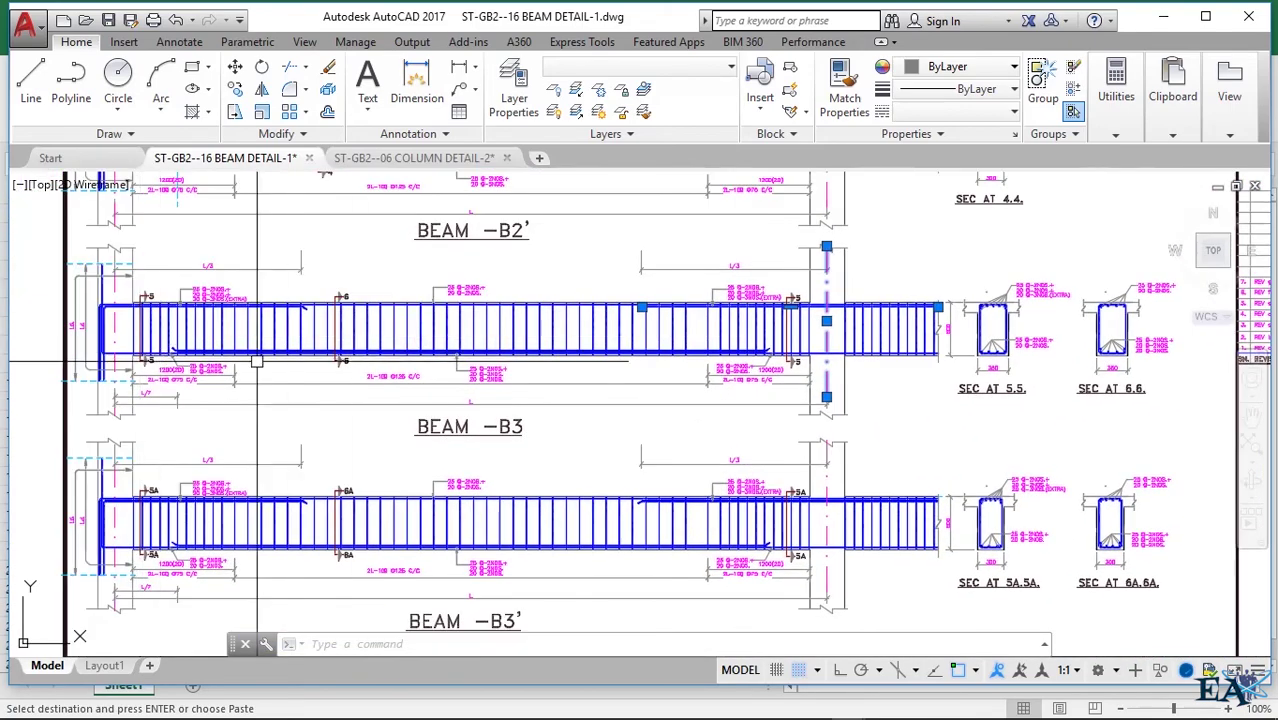
{"action": "middle_click_drag", "start_coordinate": [1070, 345], "coordinate": [778, 342]}
{"action": "scroll", "coordinate": [815, 355], "scroll_direction": "up", "scroll_amount": 4}
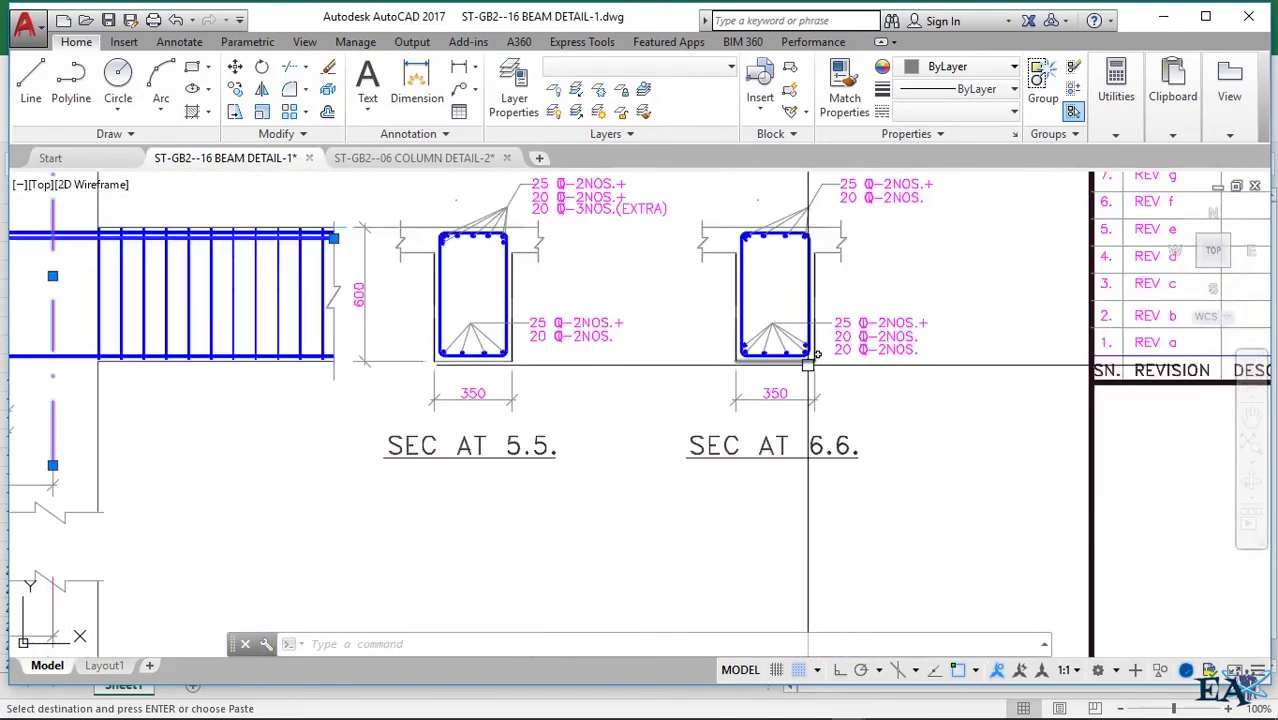
{"action": "scroll", "coordinate": [815, 355], "scroll_direction": "up", "scroll_amount": 4}
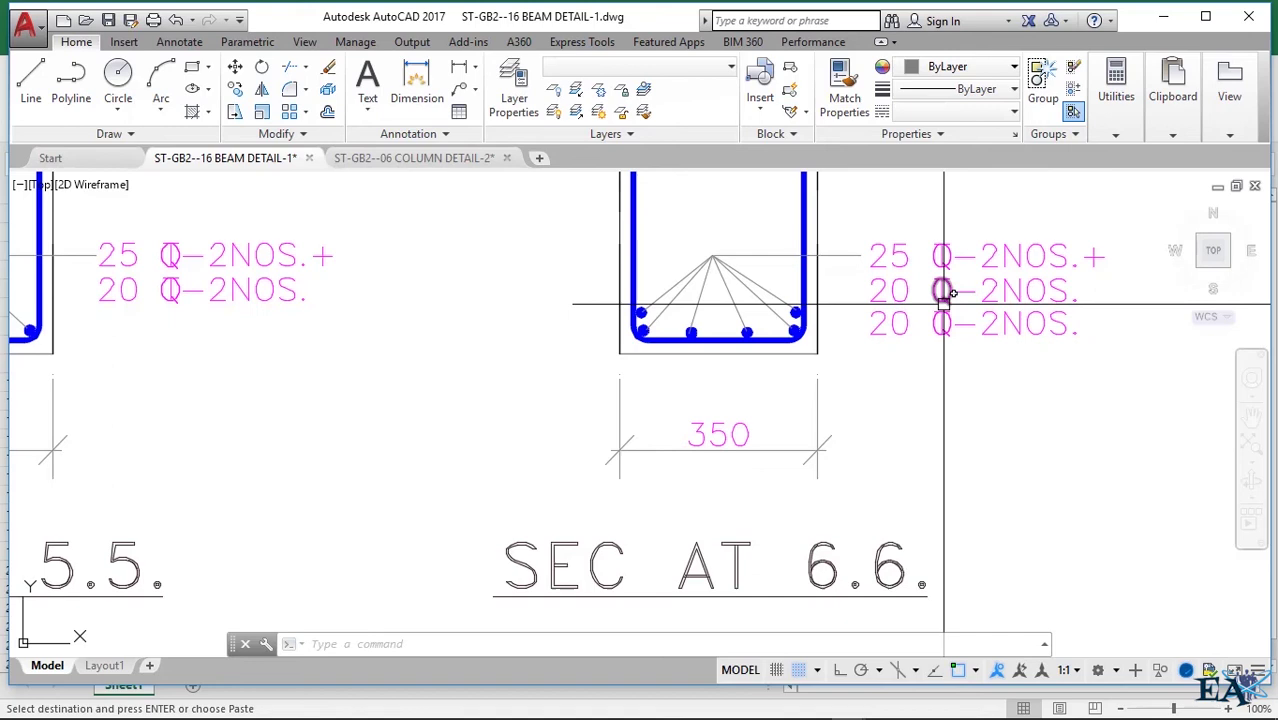
{"action": "left_click", "coordinate": [1013, 250]}
{"action": "left_click", "coordinate": [1004, 285]}
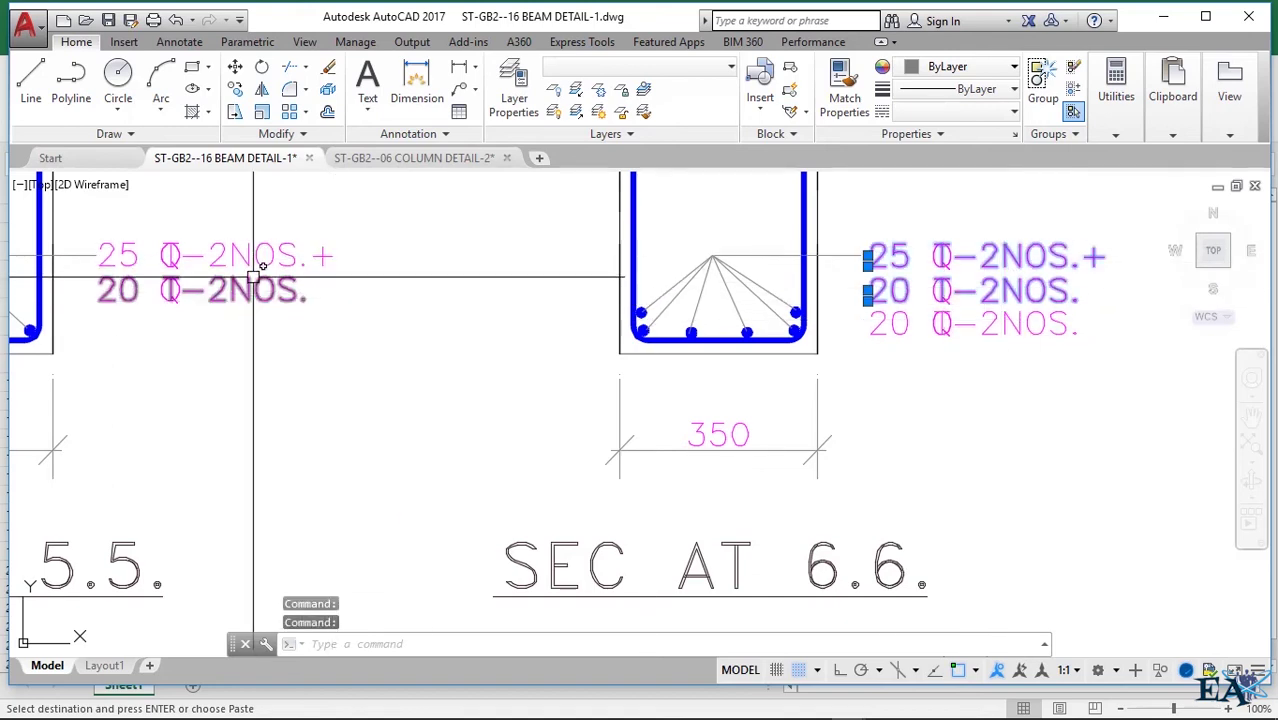
{"action": "mouse_move", "coordinate": [253, 275]}
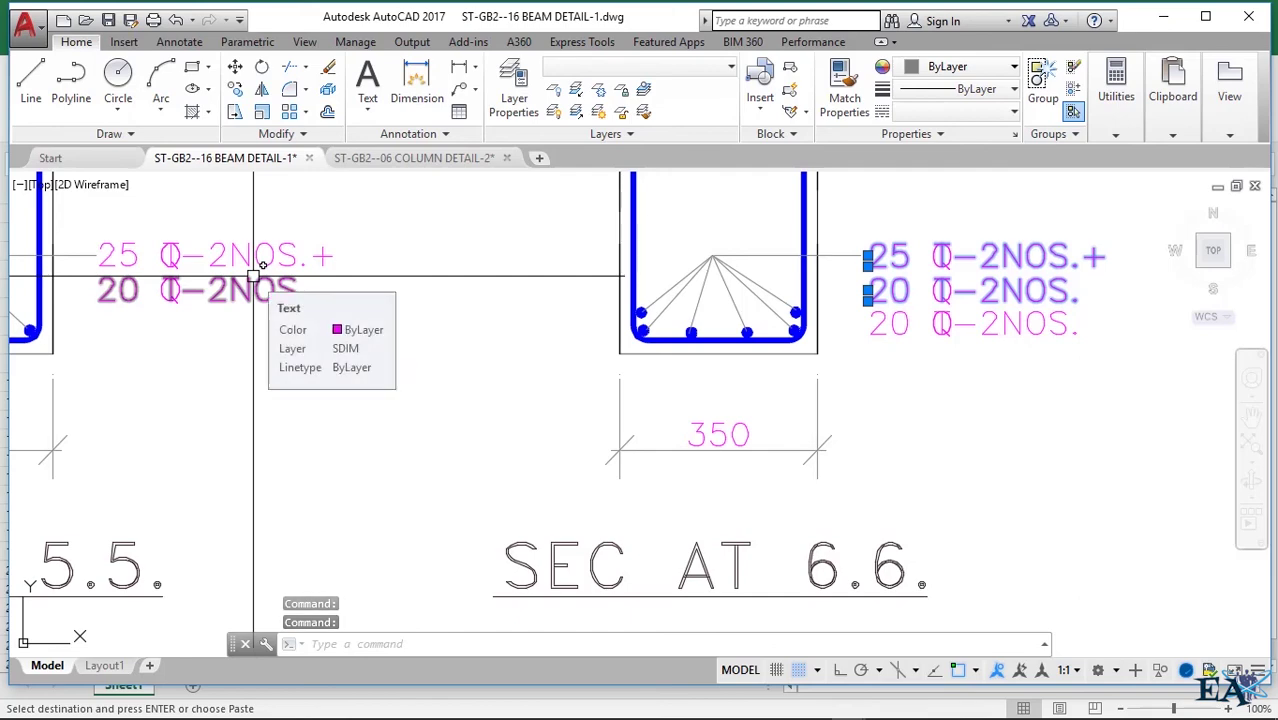
{"action": "scroll", "coordinate": [856, 368], "scroll_direction": "down", "scroll_amount": 3}
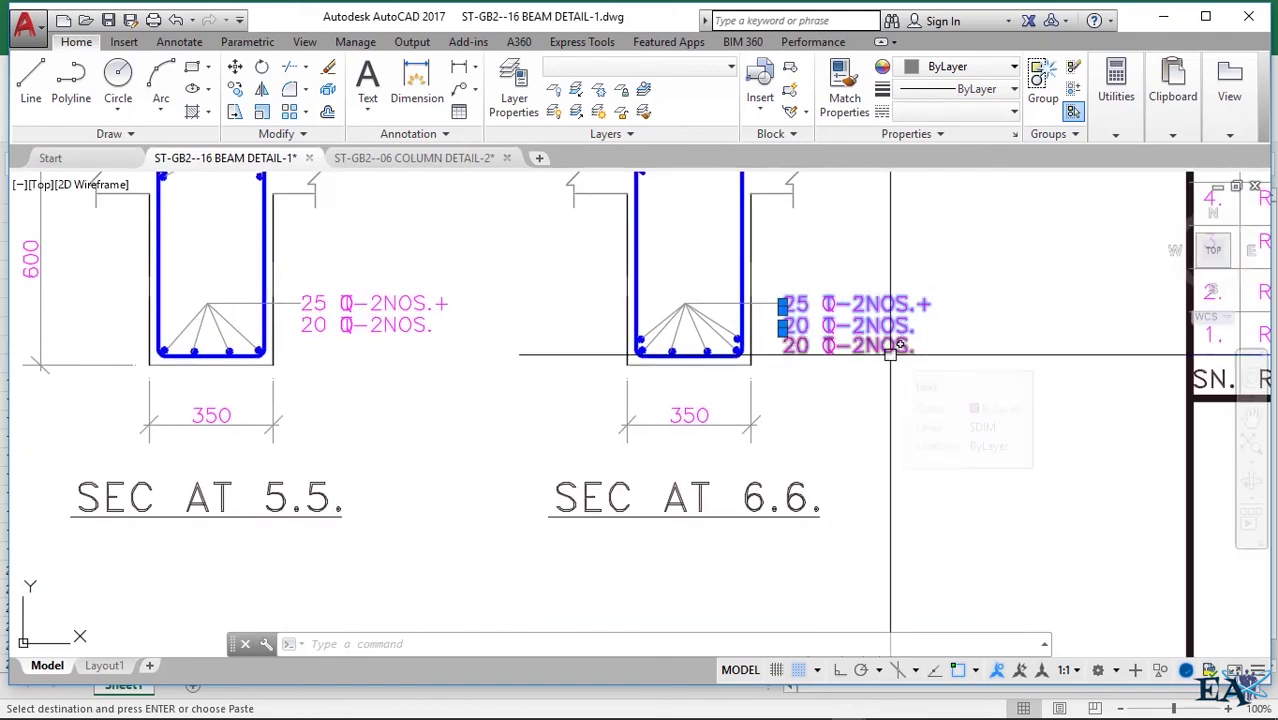
- Examine the bottom-bar callout at beam B3's midspan and return to the bar provisions in the Excel workbook
{"action": "scroll", "coordinate": [890, 355], "scroll_direction": "down", "scroll_amount": 5}
{"action": "scroll", "coordinate": [337, 372], "scroll_direction": "up", "scroll_amount": 5}
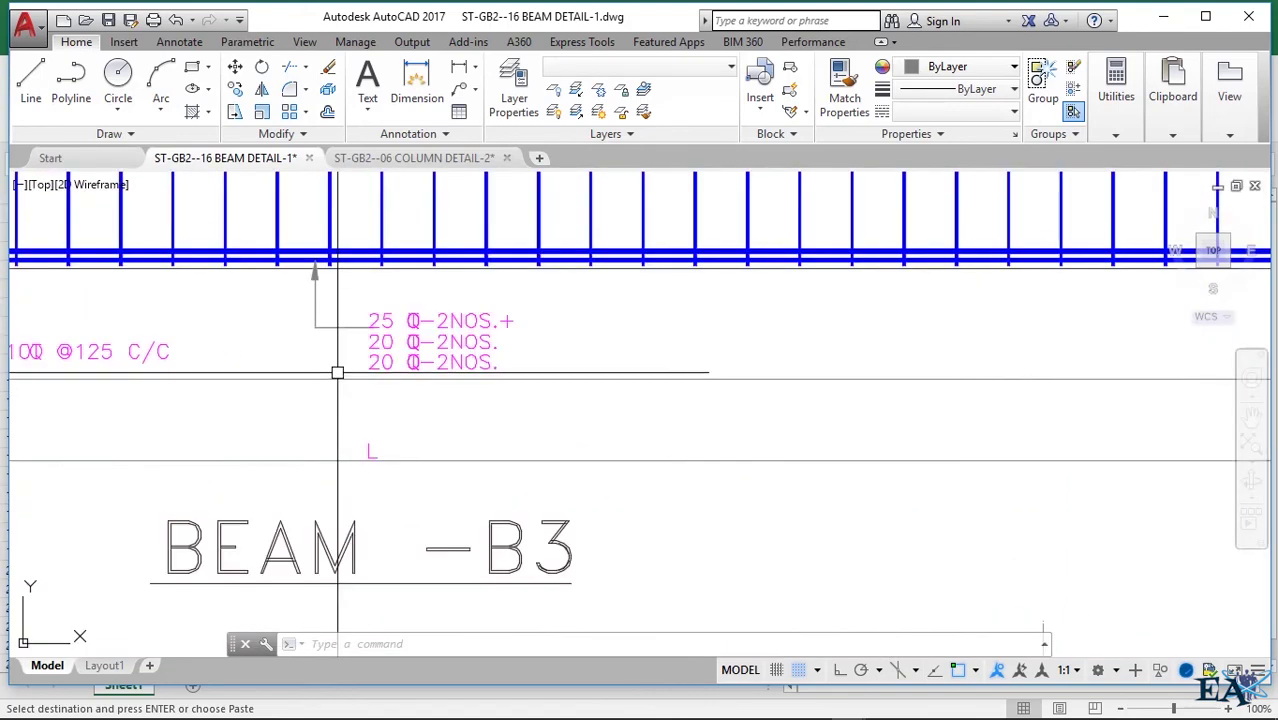
{"action": "scroll", "coordinate": [471, 363], "scroll_direction": "down", "scroll_amount": 3}
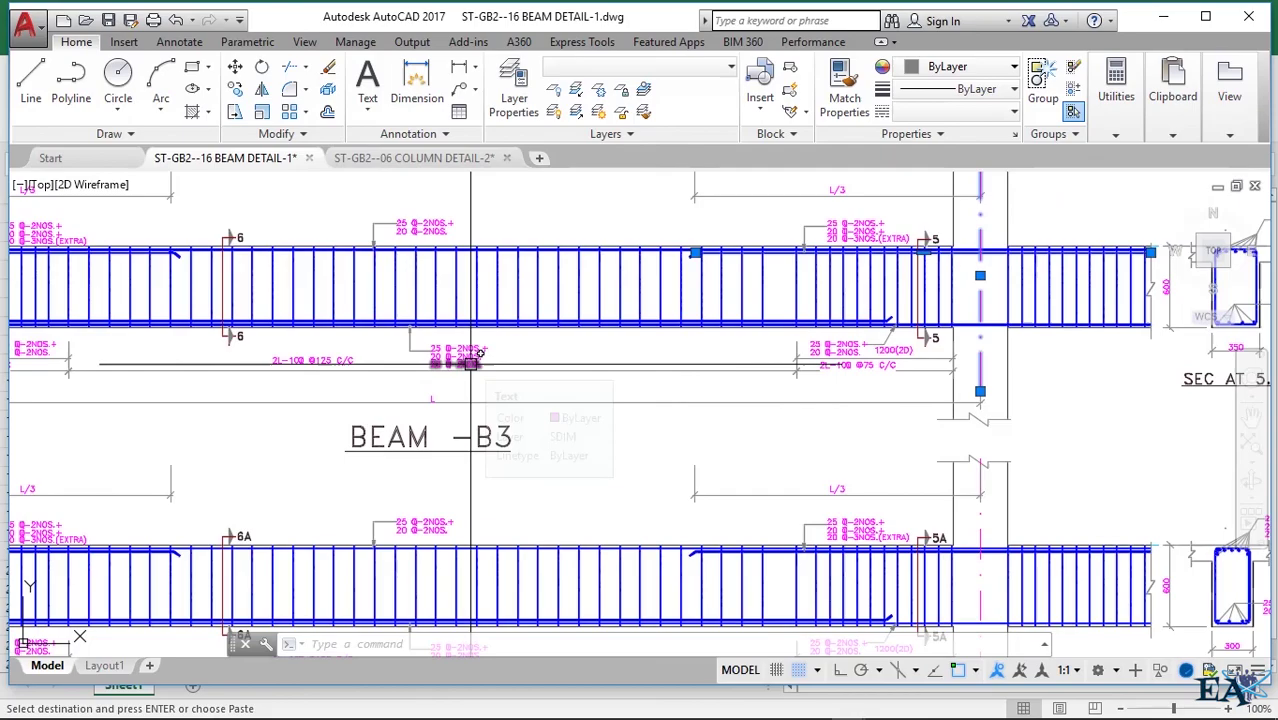
{"action": "left_click", "coordinate": [1172, 17]}
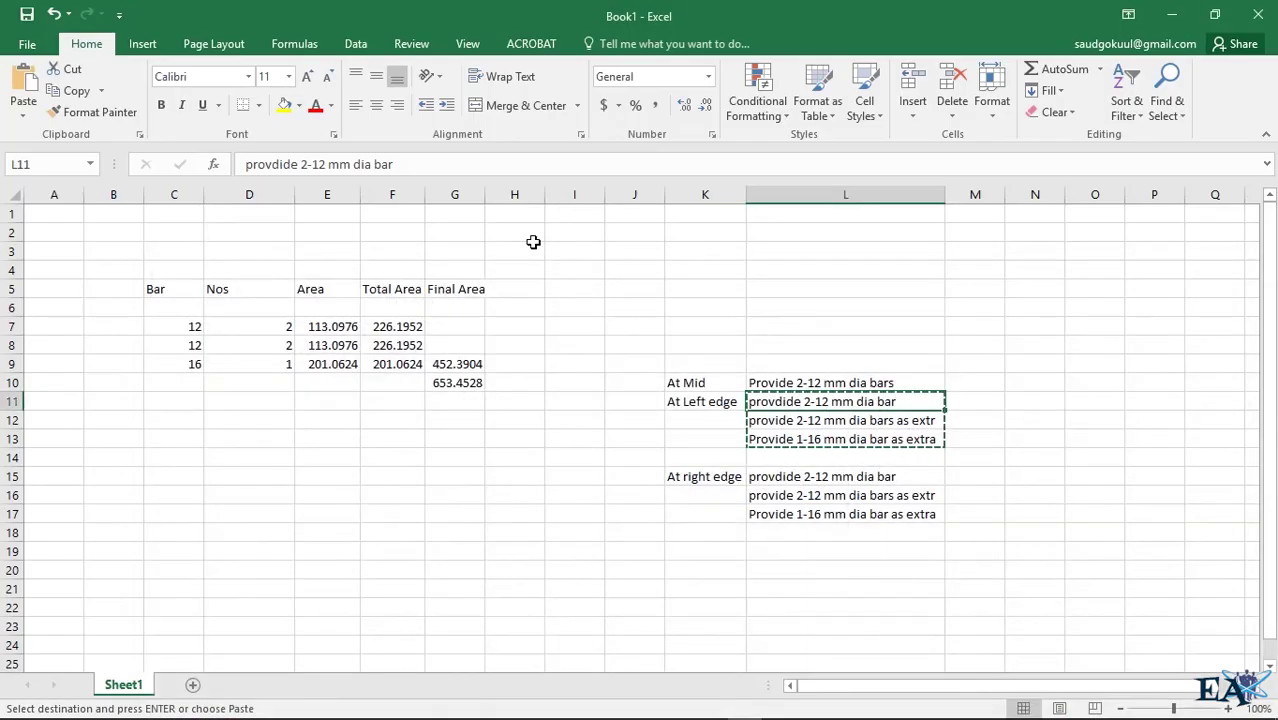